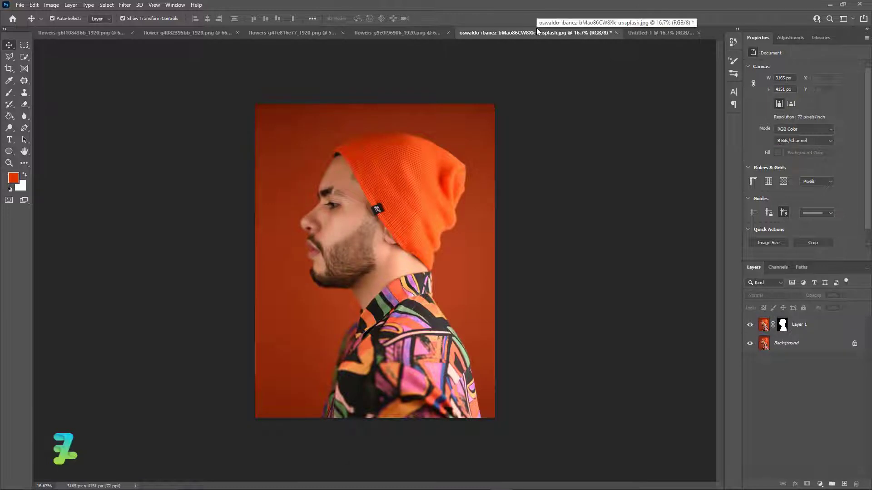
# Hide the portrait's Background layer and copy its masked Layer 1 into the Untitled-1 document, leaving Untitled-1 active.
pyautogui.rightClick(537, 30)
pyautogui.click(572, 74)
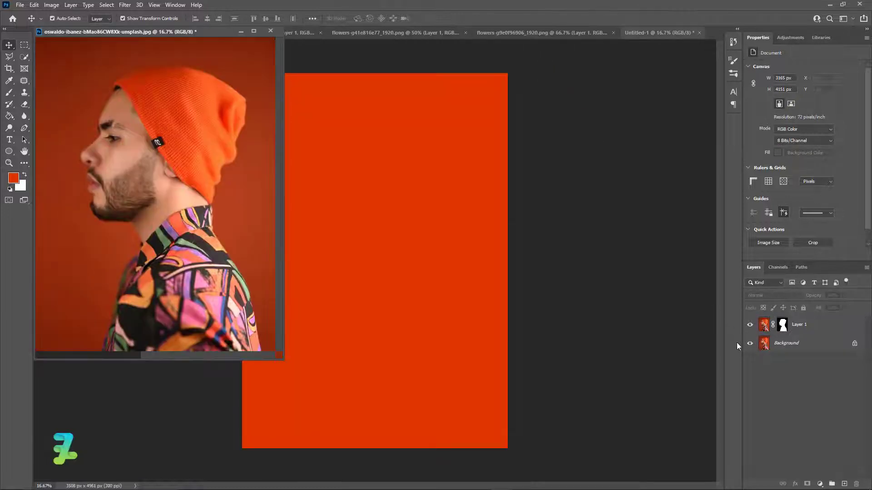
pyautogui.click(750, 344)
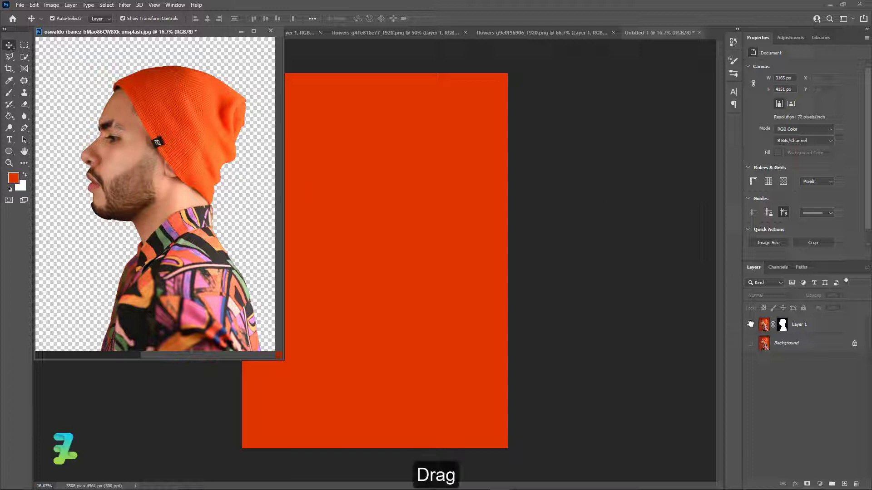
pyautogui.moveTo(764, 325); pyautogui.dragTo(372, 291)
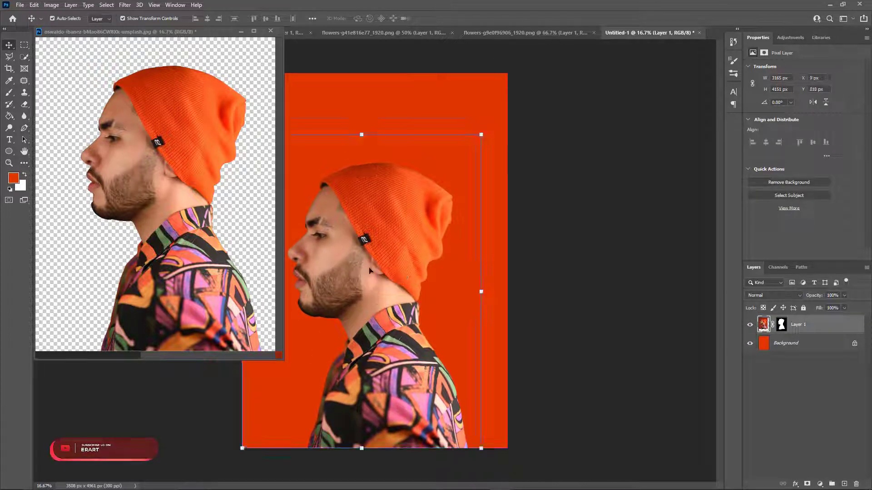
pyautogui.moveTo(184, 34); pyautogui.dragTo(661, 34)
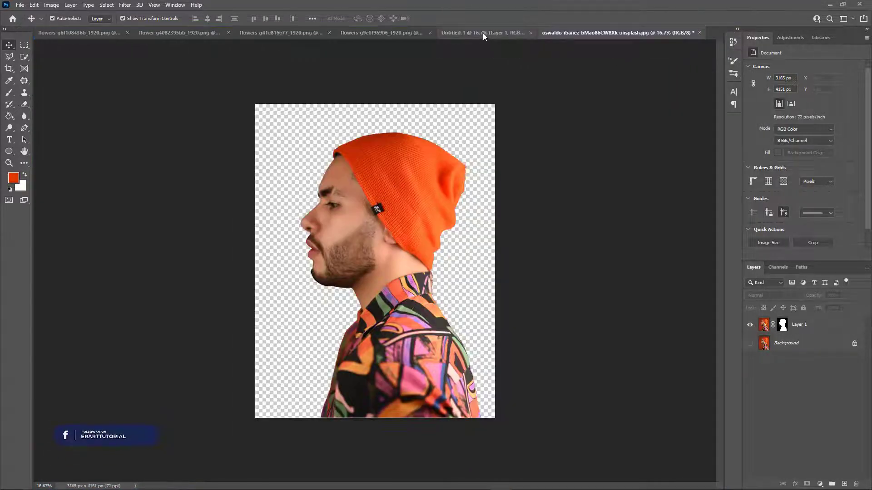
pyautogui.click(483, 33)
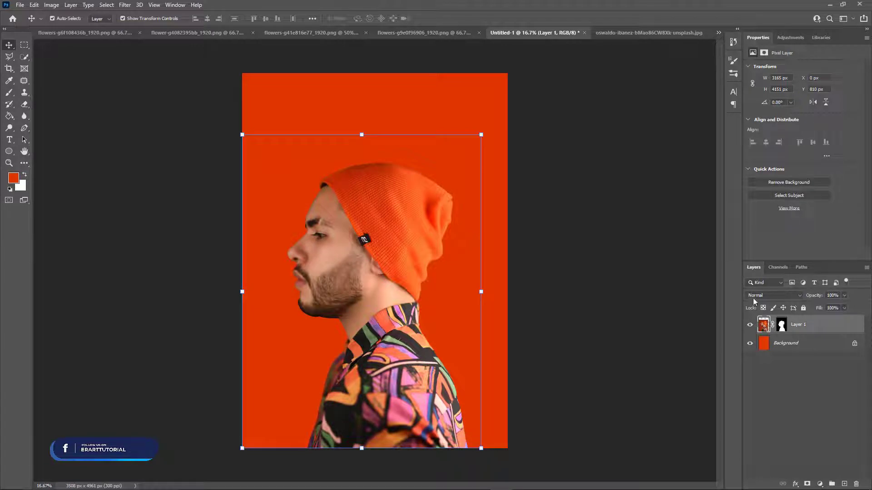
# Convert the man's Layer 1 to a smart object and keep it selected.
pyautogui.rightClick(825, 327)
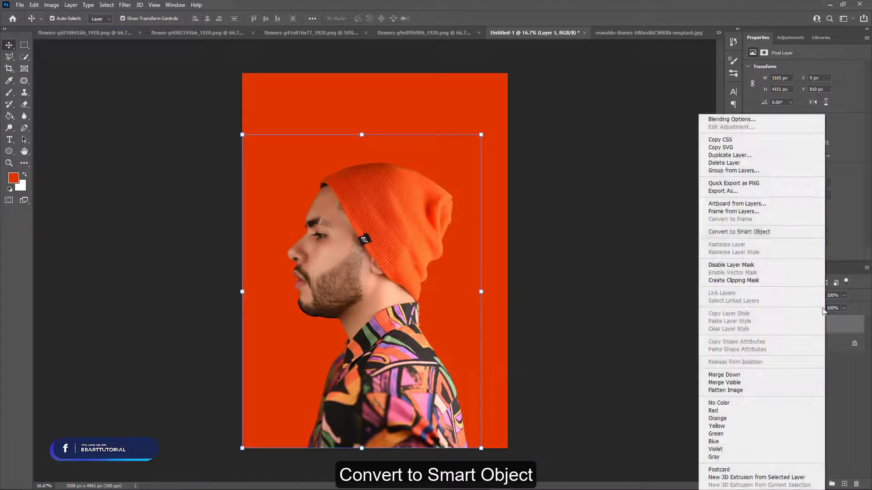
pyautogui.click(745, 232)
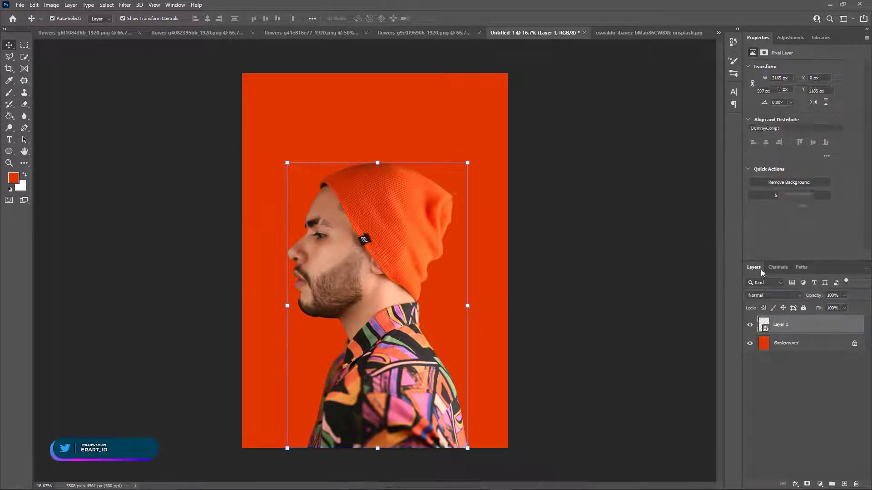
pyautogui.click(777, 343)
pyautogui.click(789, 331)
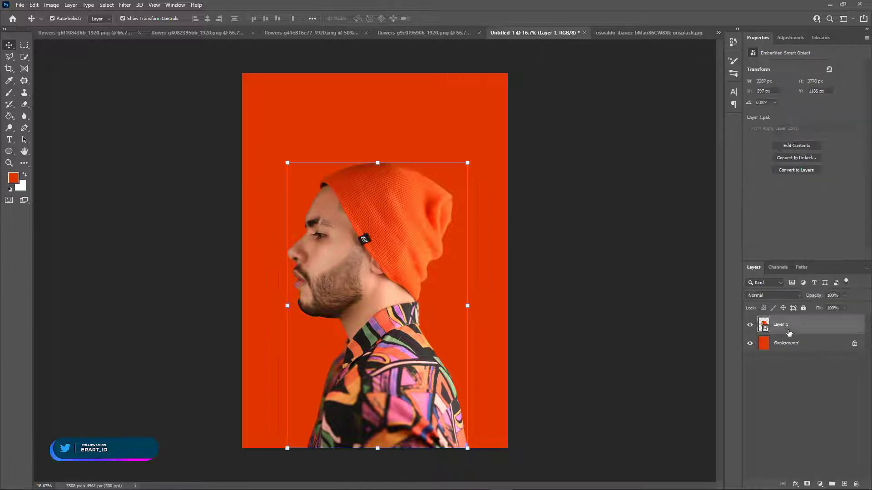
# Start a Pen tool path at the front of the neck and trace the shirt collar's upper edge towards the nape.
pyautogui.click(25, 128)
pyautogui.rightClick(26, 127)
pyautogui.click(49, 130)
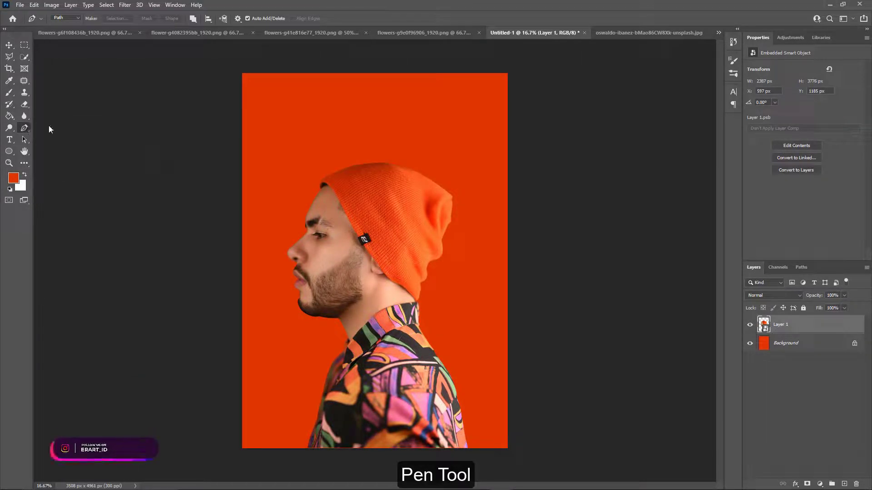
pyautogui.hotkey('ctrl', '=')
pyautogui.hotkey('ctrl', '=')
pyautogui.hotkey('ctrl', '=')
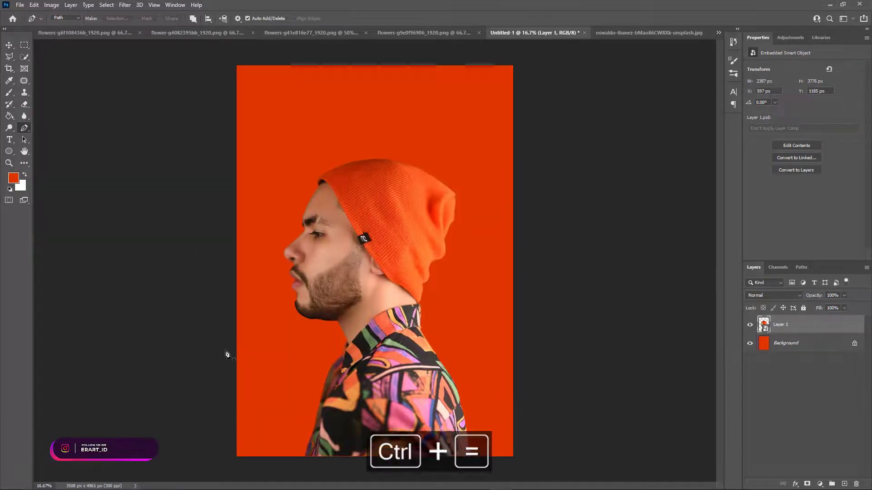
pyautogui.scroll(-5, 281, 193)
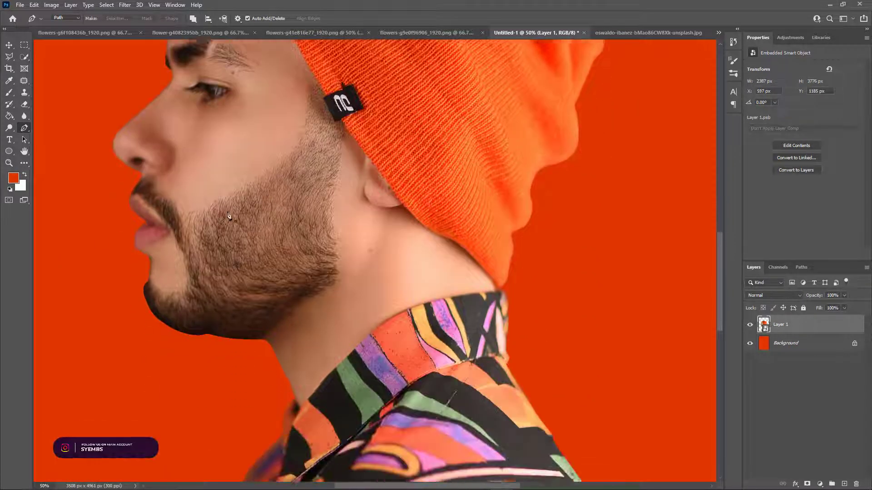
pyautogui.hotkey('ctrl', '=')
pyautogui.hotkey('ctrl', '=')
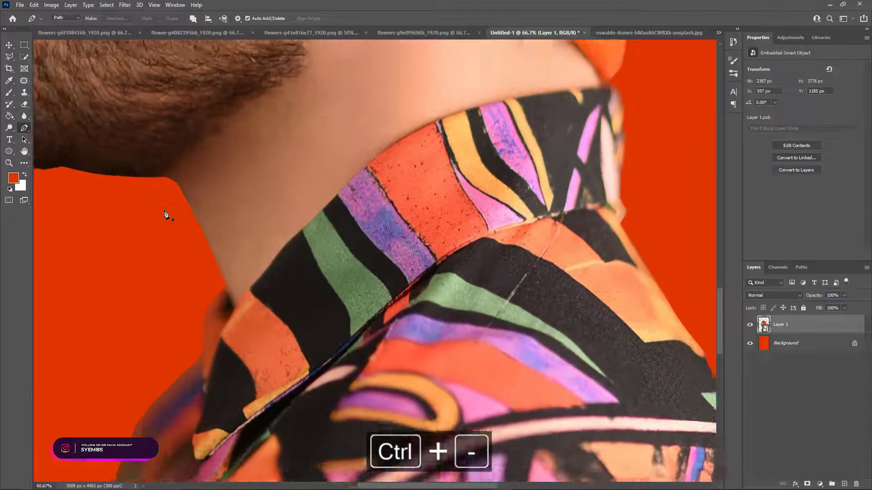
pyautogui.click(214, 287)
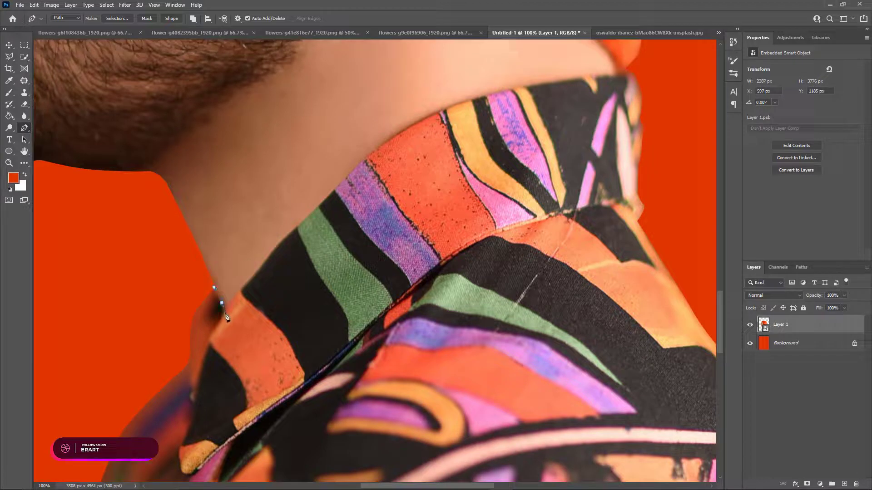
pyautogui.click(269, 257)
pyautogui.click(287, 236)
pyautogui.click(303, 223)
pyautogui.click(323, 204)
pyautogui.click(334, 192)
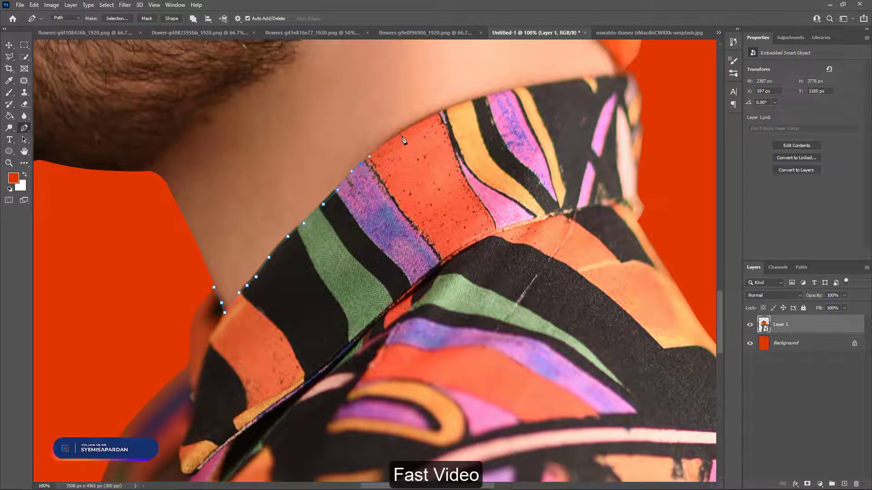
pyautogui.scroll(3, 600, 100)
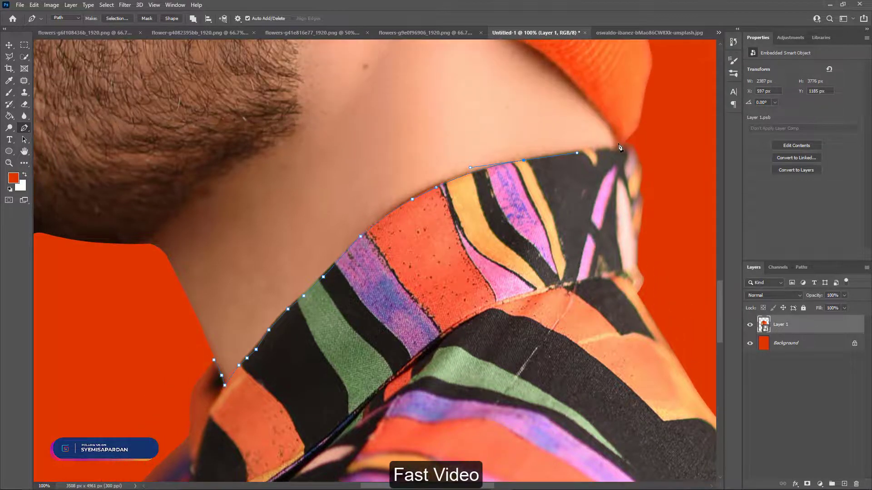
# Continue the path from the nape along the beanie's lower edge, past the ear, up to the black label.
pyautogui.click(617, 138)
pyautogui.click(613, 129)
pyautogui.click(608, 120)
pyautogui.scroll(3, 600, 120)
pyautogui.click(568, 149)
pyautogui.moveTo(520, 112); pyautogui.dragTo(451, 73)
pyautogui.scroll(1, 438, 95)
pyautogui.scroll(2, 437, 93)
pyautogui.click(430, 104)
pyautogui.scroll(3, 427, 103)
pyautogui.click(391, 112)
pyautogui.scroll(5, 388, 116)
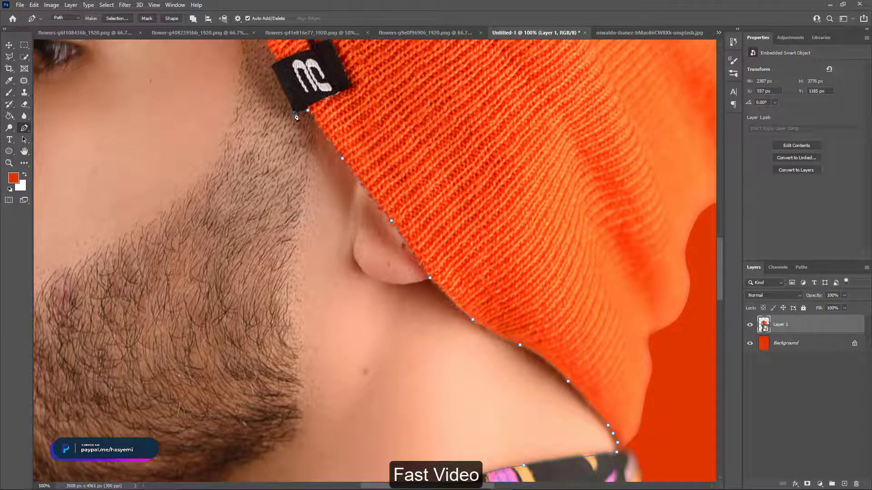
# Extend the path around the black label and along the beanie's front edge to the top of the forehead.
pyautogui.click(276, 62)
pyautogui.scroll(14, 275, 66)
pyautogui.moveTo(199, 240); pyautogui.dragTo(185, 223)
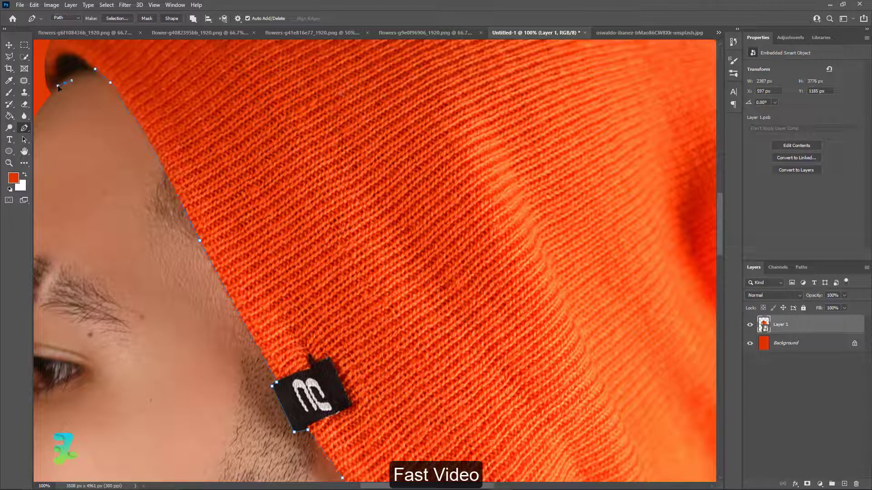
pyautogui.hotkey('ctrl', '-')
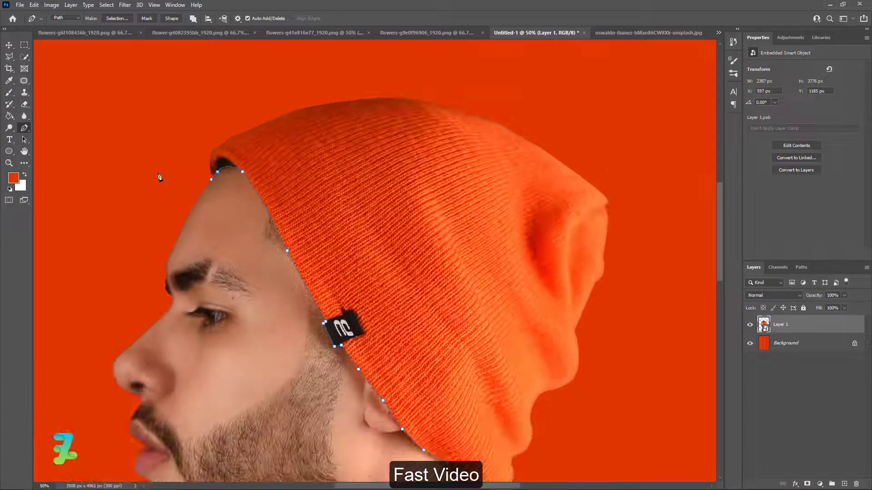
pyautogui.moveTo(407, 486); pyautogui.dragTo(353, 487)
pyautogui.hotkey('ctrl', '+')
pyautogui.hotkey('ctrl', '+')
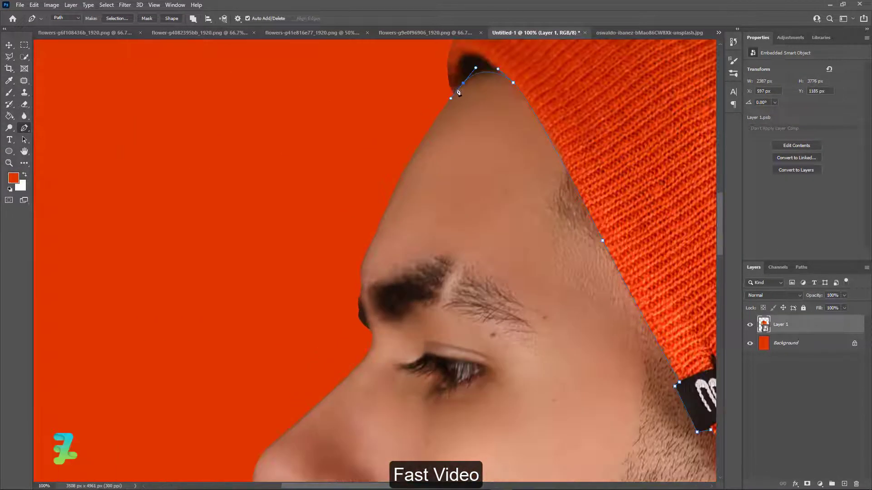
# Carry the path loosely around the outside of the face and below the chin, closing it at the neck's starting point.
pyautogui.hotkey('ctrl', '-')
pyautogui.hotkey('ctrl', '-')
pyautogui.hotkey('ctrl', '-')
pyautogui.hotkey('ctrl', '-')
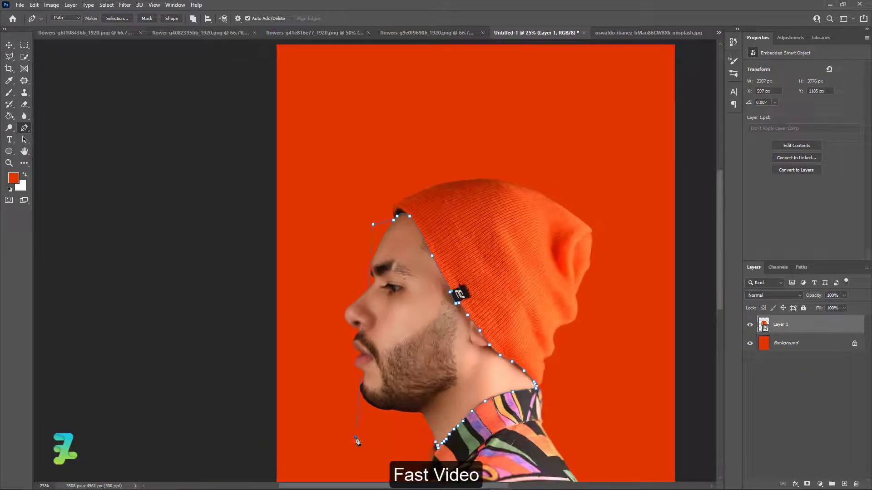
pyautogui.moveTo(338, 399); pyautogui.dragTo(357, 408)
pyautogui.moveTo(371, 415); pyautogui.dragTo(385, 420)
pyautogui.click(408, 427)
pyautogui.click(436, 444)
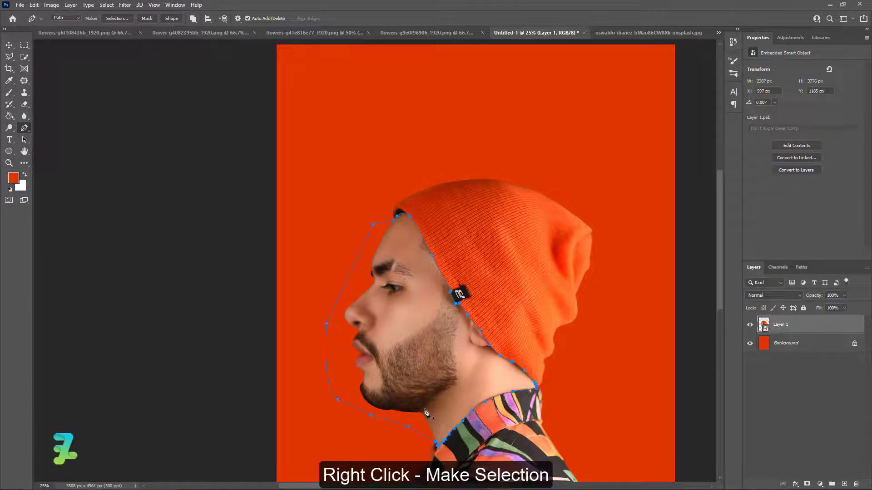
# Make a selection from the path, add it as a layer mask on Layer 1, and invert the mask to hide the face and neck.
pyautogui.rightClick(425, 407)
pyautogui.click(459, 244)
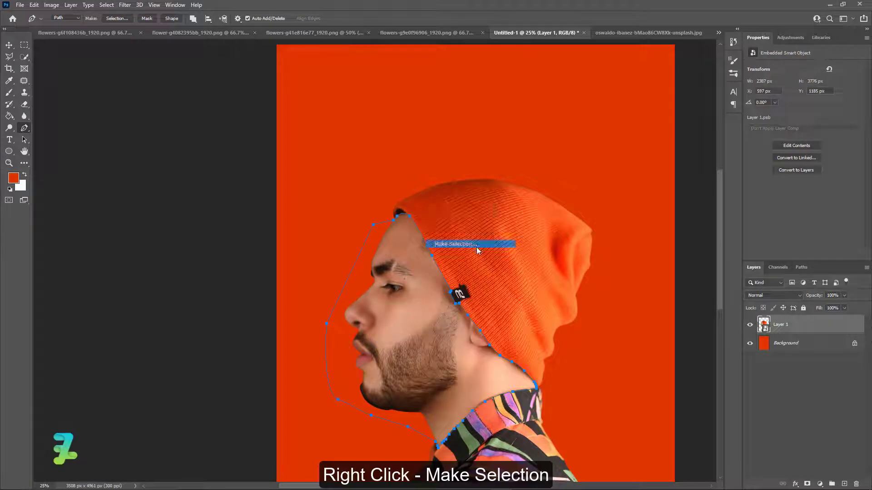
pyautogui.press('Return')
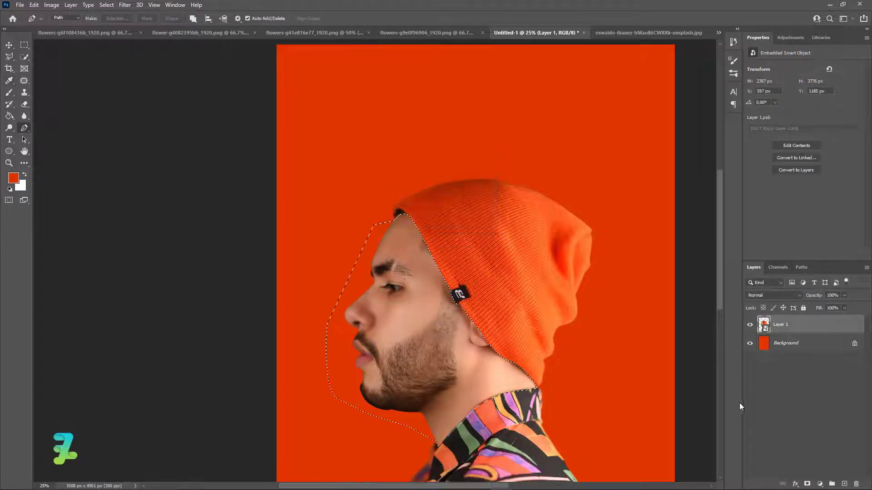
pyautogui.click(806, 483)
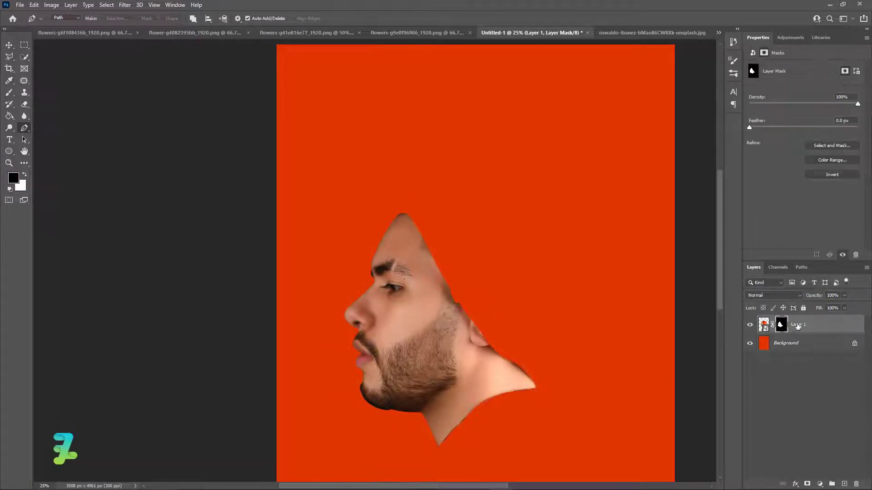
pyautogui.hotkey('ctrl', 'i')
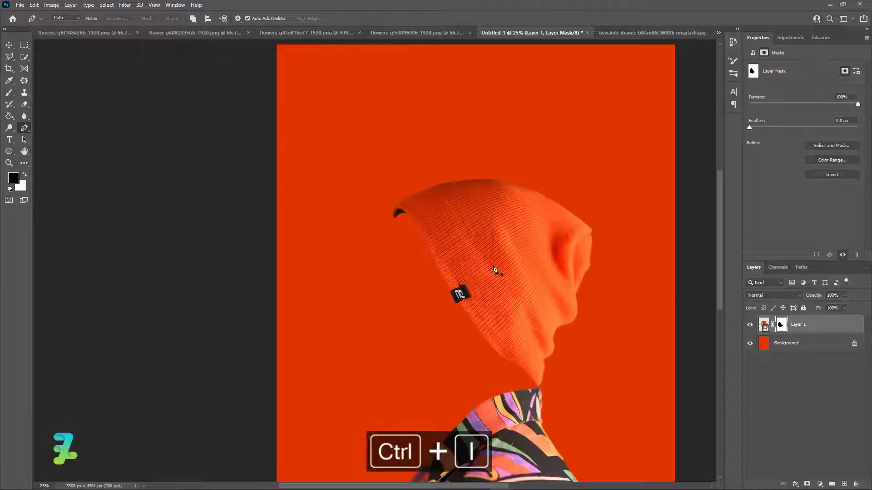
pyautogui.scroll(-5, 495, 269)
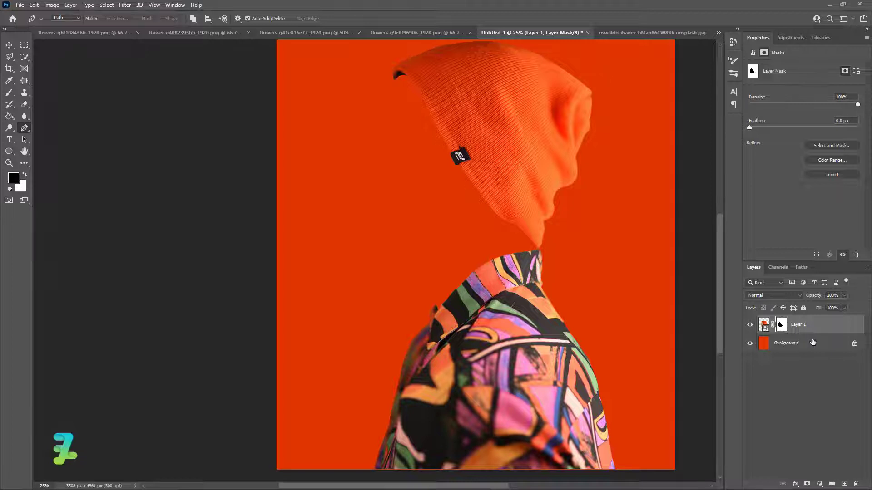
# Add a new layer directly above the Background and set the foreground colour to #812508.
pyautogui.click(813, 342)
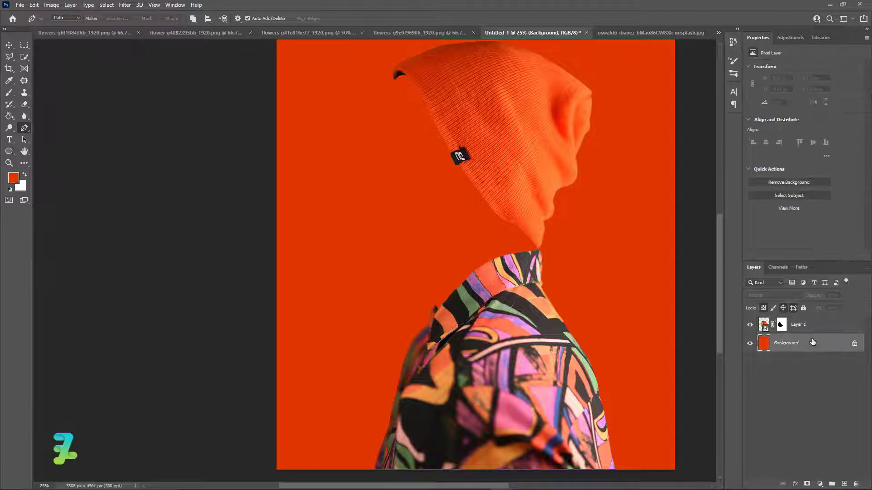
pyautogui.click(842, 484)
pyautogui.click(12, 179)
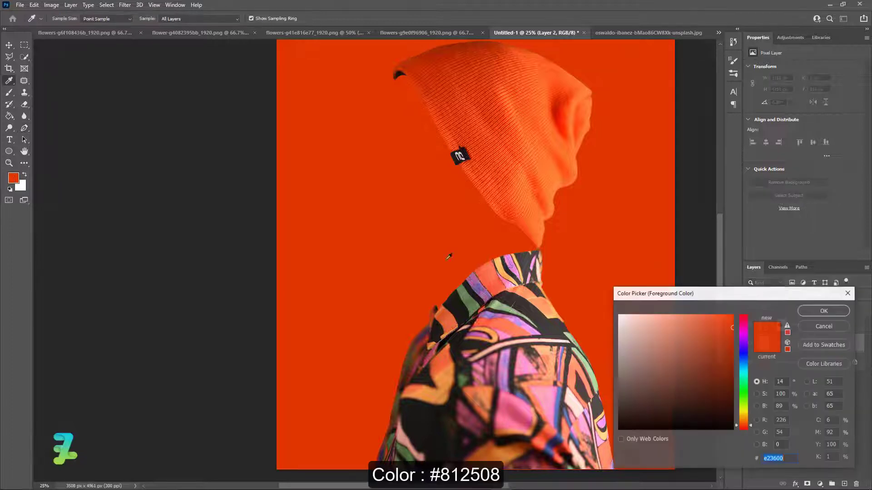
pyautogui.click(824, 310)
pyautogui.press('p')
pyautogui.hotkey('ctrl', '-')
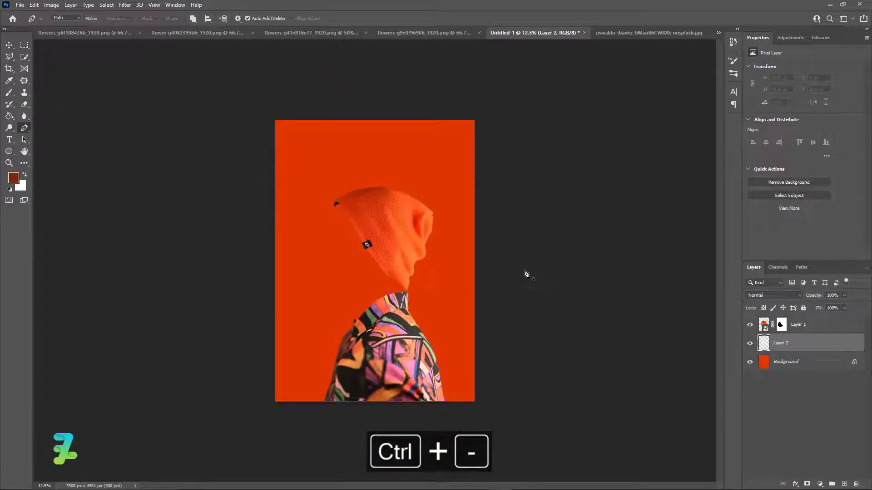
# Paint dark red shading around the canvas edges on the new layer with a soft brush at 2500 px size and 0% hardness.
pyautogui.click(9, 92)
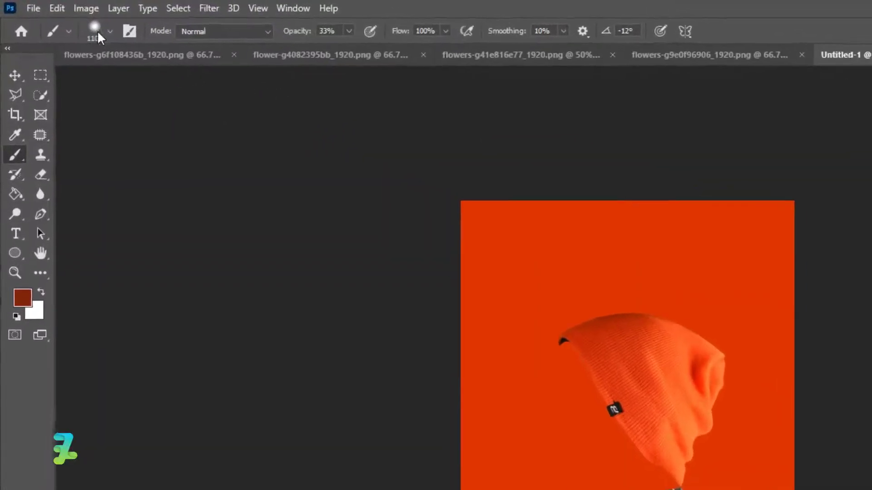
pyautogui.click(66, 18)
pyautogui.moveTo(117, 119); pyautogui.dragTo(61, 117)
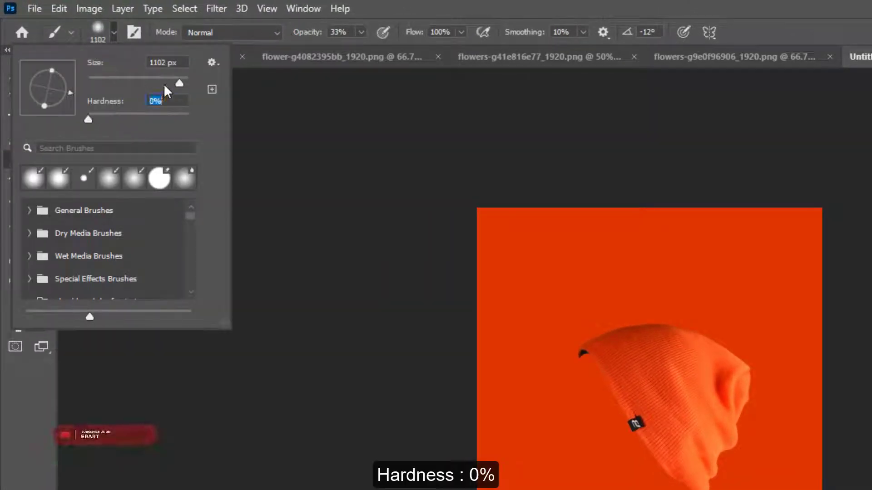
pyautogui.moveTo(188, 80)
pyautogui.mouseDown()
pyautogui.moveTo(173, 83)
pyautogui.moveTo(183, 84)
pyautogui.mouseUp()
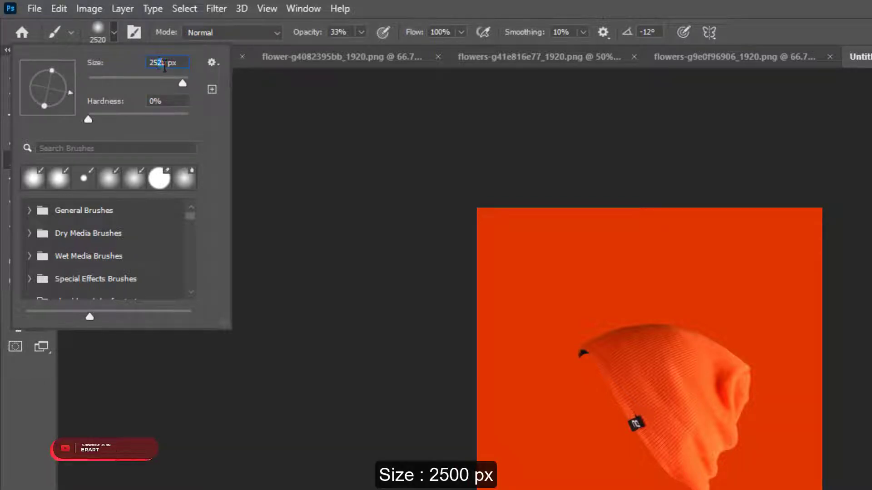
pyautogui.moveTo(164, 66); pyautogui.dragTo(168, 67)
pyautogui.write('2500')
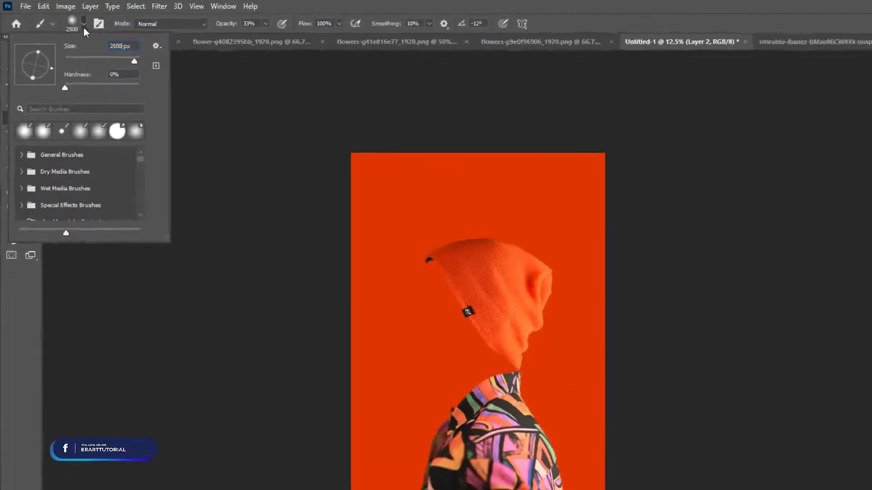
pyautogui.press('Return')
pyautogui.moveTo(262, 135)
pyautogui.mouseDown()
pyautogui.moveTo(218, 378)
pyautogui.moveTo(249, 271)
pyautogui.moveTo(234, 360)
pyautogui.moveTo(251, 430)
pyautogui.moveTo(265, 452)
pyautogui.moveTo(293, 331)
pyautogui.mouseUp()
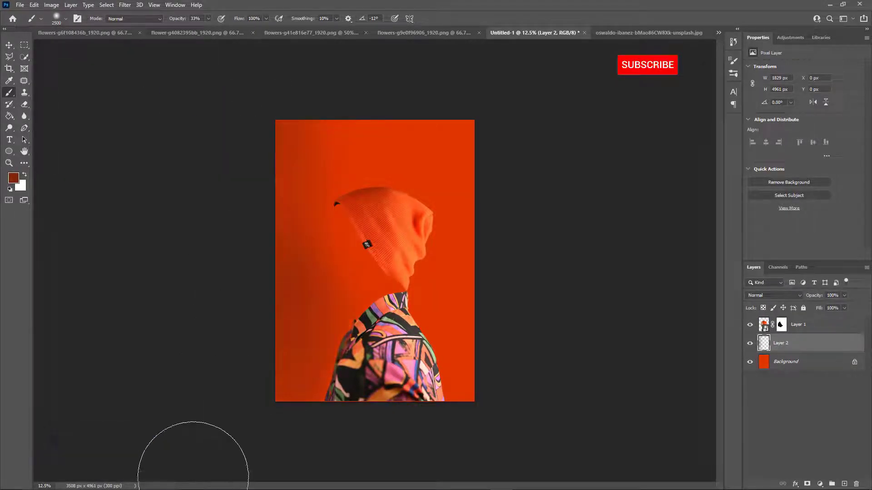
pyautogui.moveTo(507, 354); pyautogui.dragTo(485, 455)
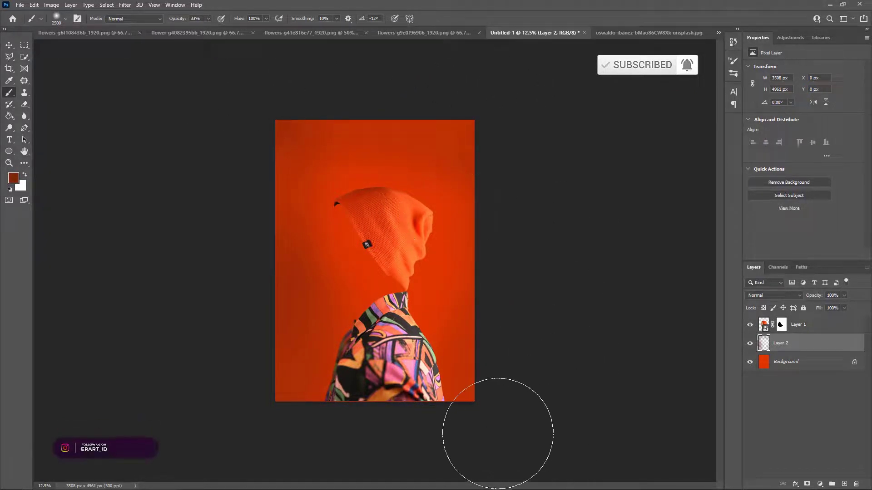
# Bring up flowers-g41e816e77_1920.png and float it in its own window over the poster.
pyautogui.click(9, 46)
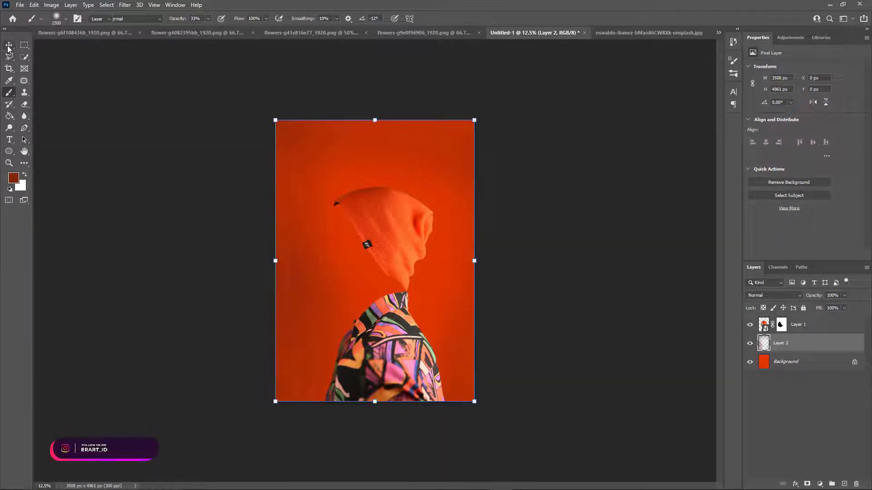
pyautogui.click(169, 196)
pyautogui.hotkey('ctrl', '=')
pyautogui.hotkey('ctrl', '=')
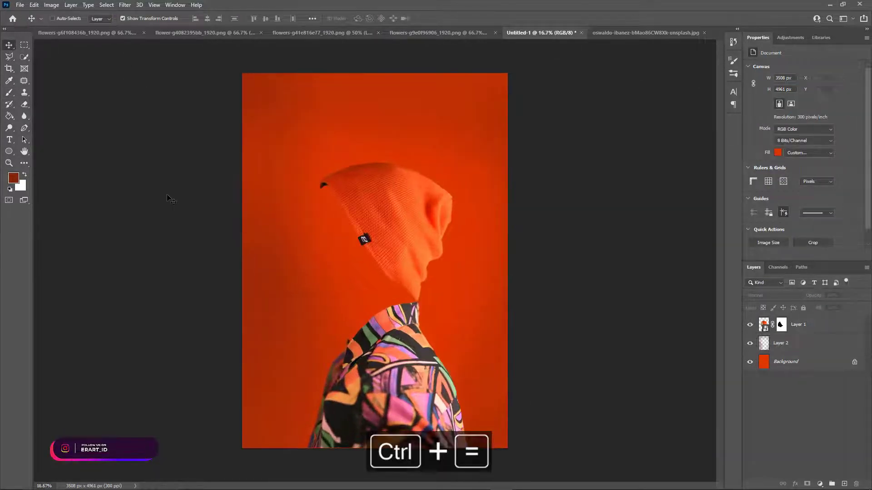
pyautogui.hotkey('ctrl', '-')
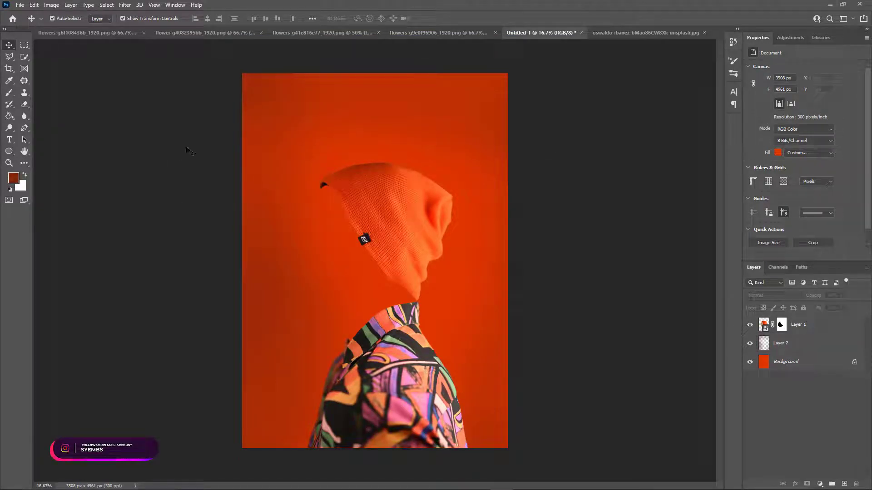
pyautogui.click(431, 35)
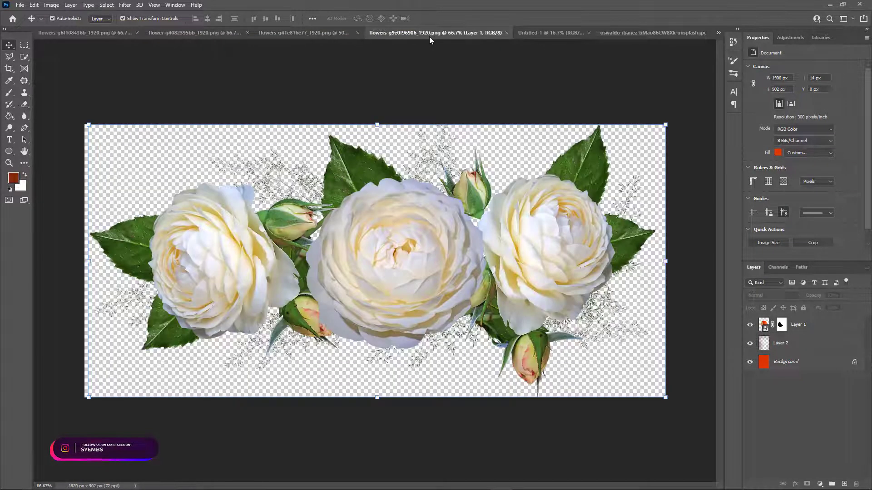
pyautogui.click(310, 37)
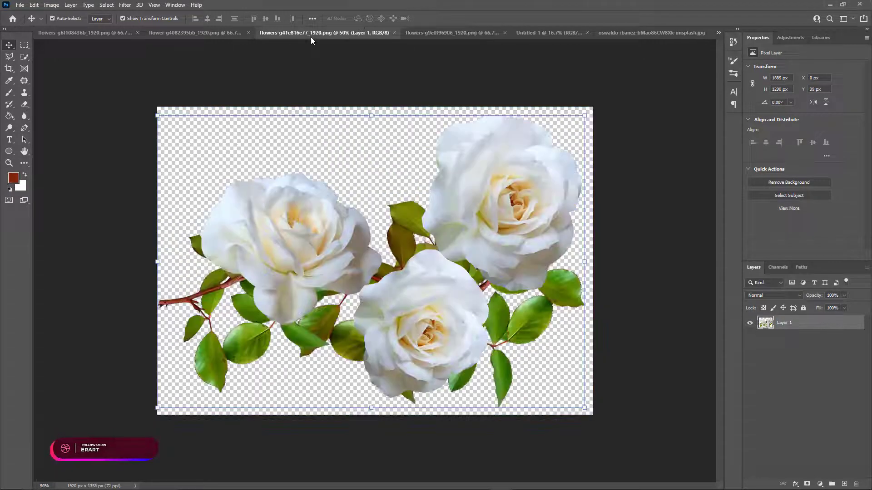
pyautogui.rightClick(295, 36)
pyautogui.click(314, 81)
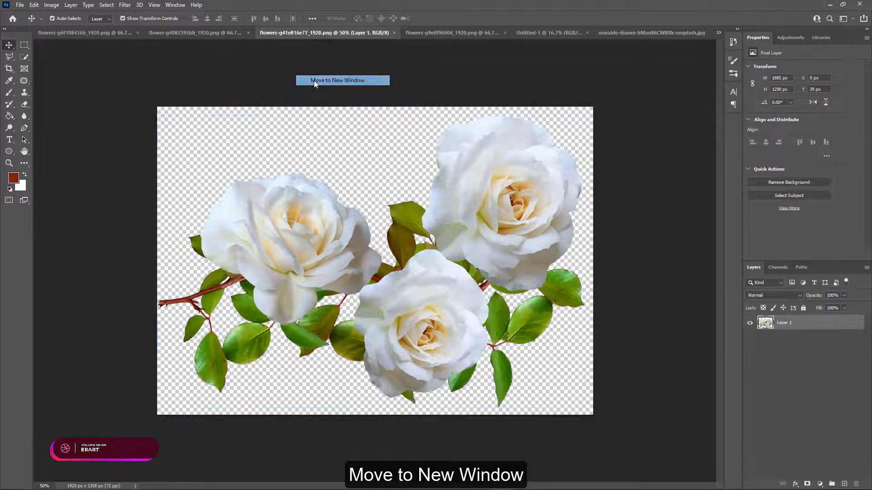
pyautogui.moveTo(302, 33); pyautogui.dragTo(347, 239)
pyautogui.click(500, 33)
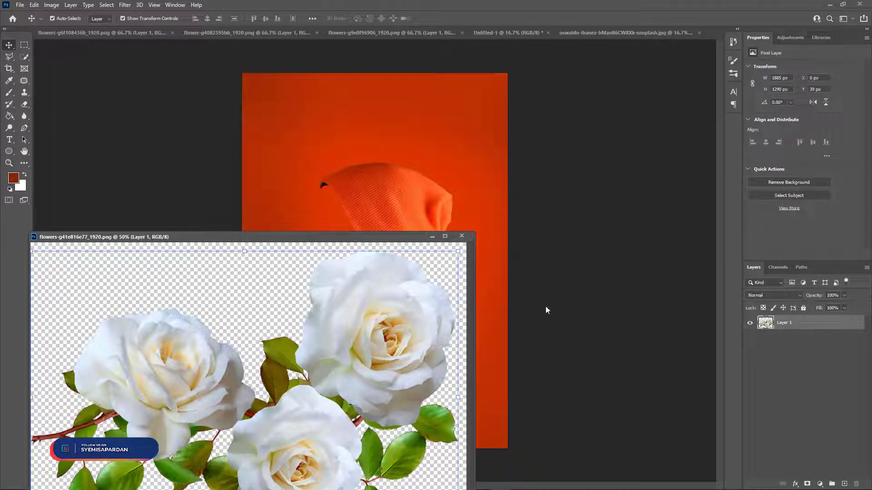
# Copy the white rose cluster onto the poster, dock its source document again and return to the poster.
pyautogui.moveTo(766, 322); pyautogui.dragTo(412, 152)
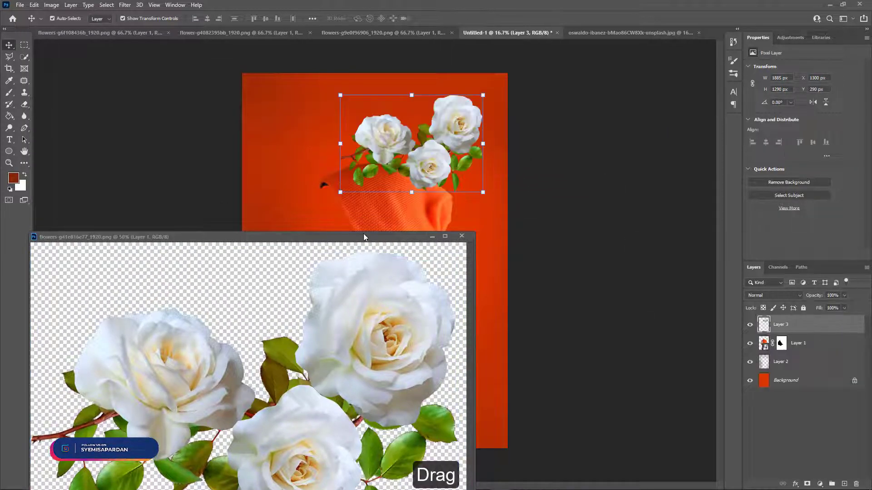
pyautogui.moveTo(361, 238); pyautogui.dragTo(658, 34)
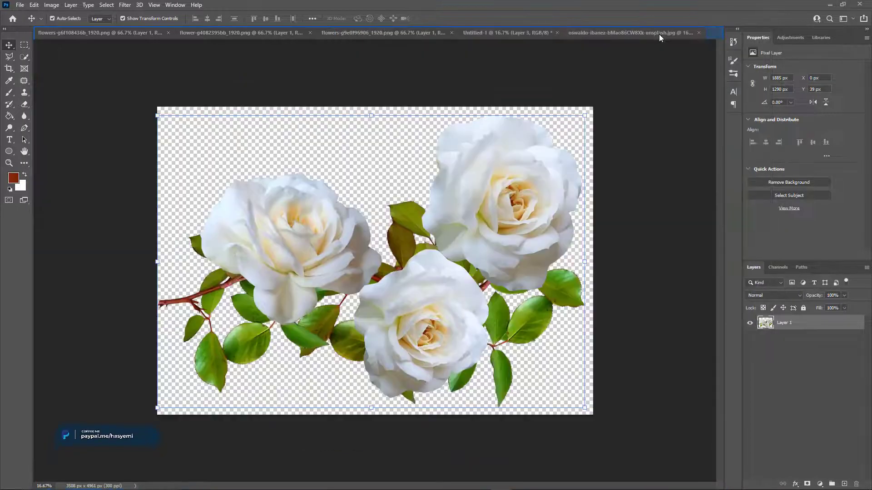
pyautogui.click(346, 31)
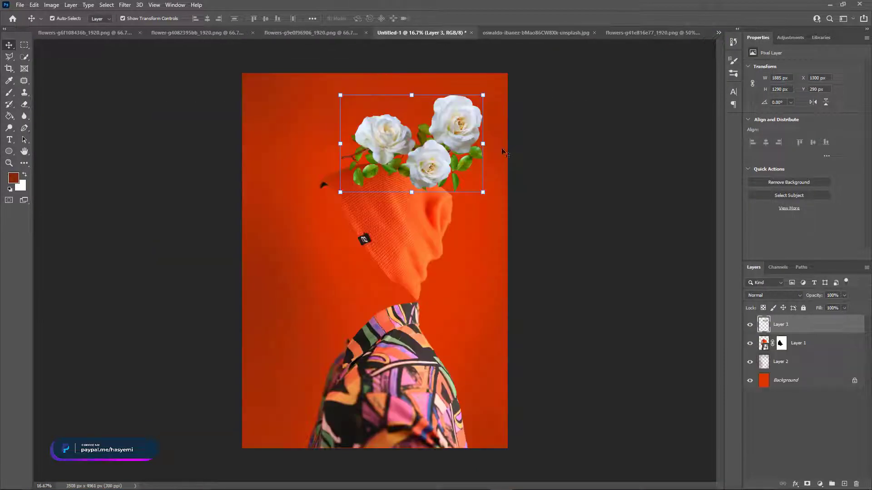
# Rotate the rose cluster to -90°, place it in front of the empty face area, and move Layer 3 below Layer 1.
pyautogui.moveTo(405, 156); pyautogui.dragTo(379, 273)
pyautogui.moveTo(466, 290); pyautogui.dragTo(436, 175)
pyautogui.moveTo(379, 254); pyautogui.dragTo(344, 292)
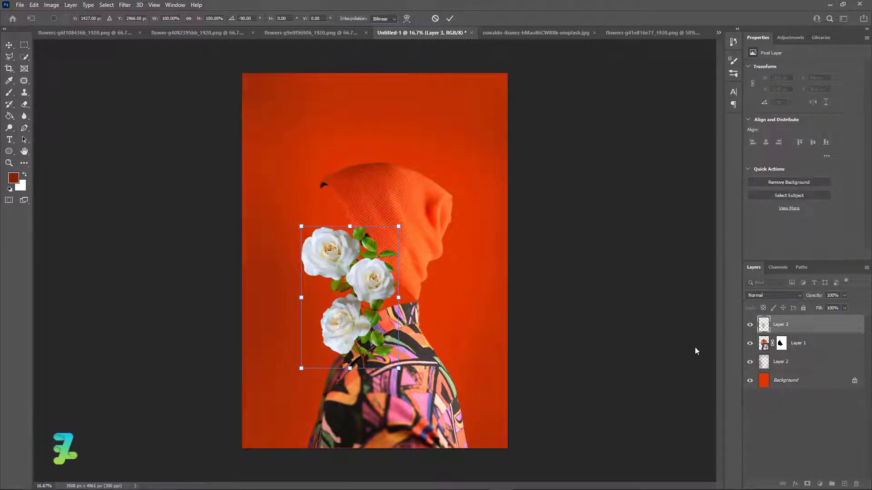
pyautogui.moveTo(780, 325); pyautogui.dragTo(779, 353)
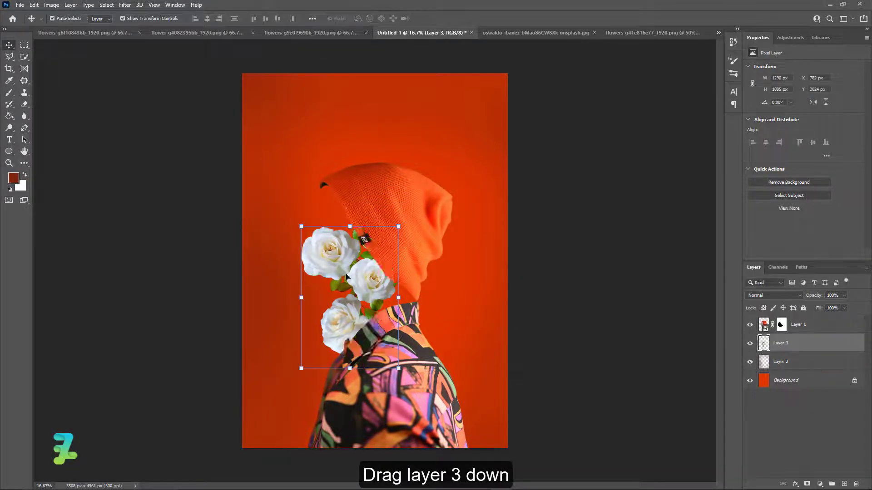
# Rotate the roses on Layer 3 by about -27° and place them beside the collar, with the stem tucked behind the shirt.
pyautogui.moveTo(346, 276); pyautogui.dragTo(321, 262)
pyautogui.moveTo(385, 358); pyautogui.dragTo(413, 320)
pyautogui.moveTo(357, 310); pyautogui.dragTo(351, 319)
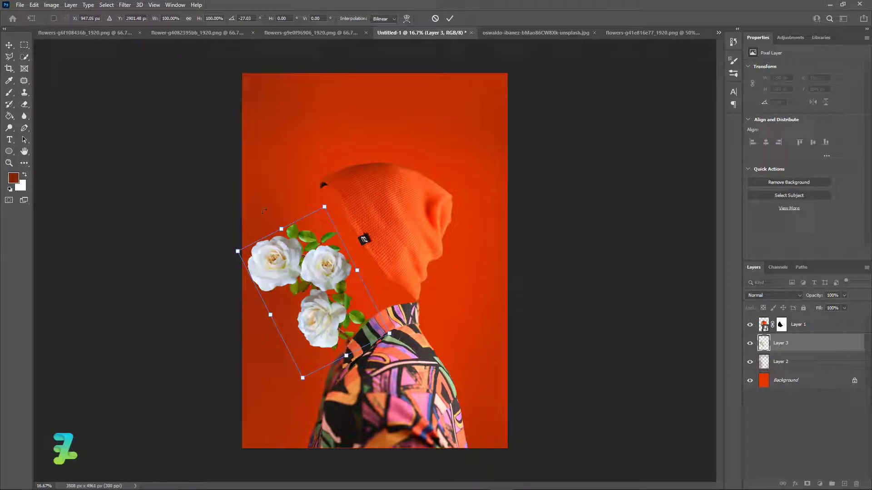
pyautogui.click(10, 45)
pyautogui.click(586, 270)
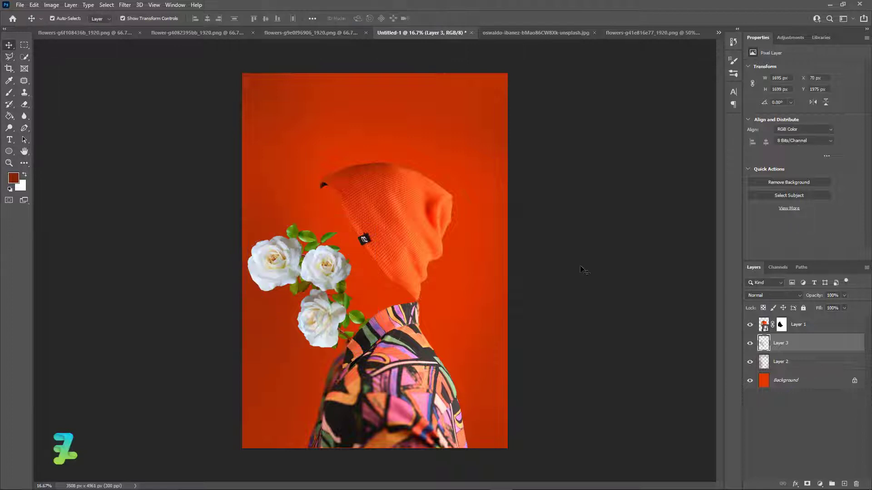
# Copy the roses from flowers-g9e0f96906_1920.png onto the poster from a floating window and close that source document.
pyautogui.click(290, 33)
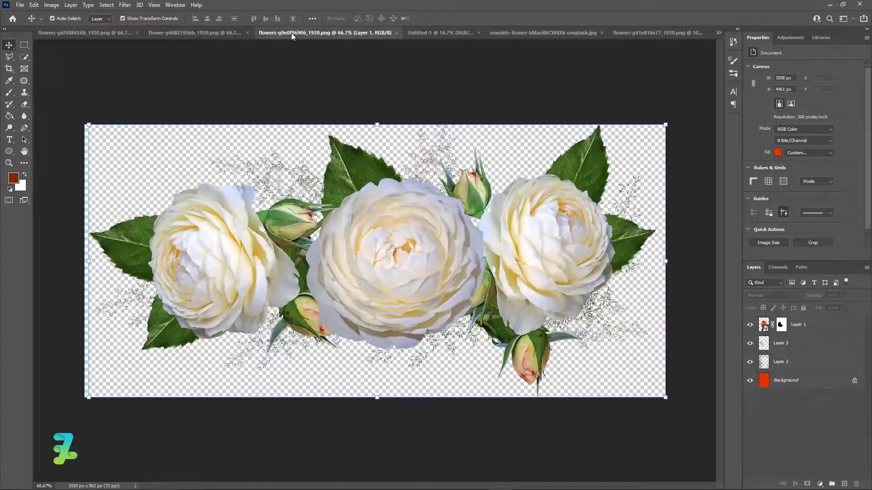
pyautogui.rightClick(291, 33)
pyautogui.click(327, 79)
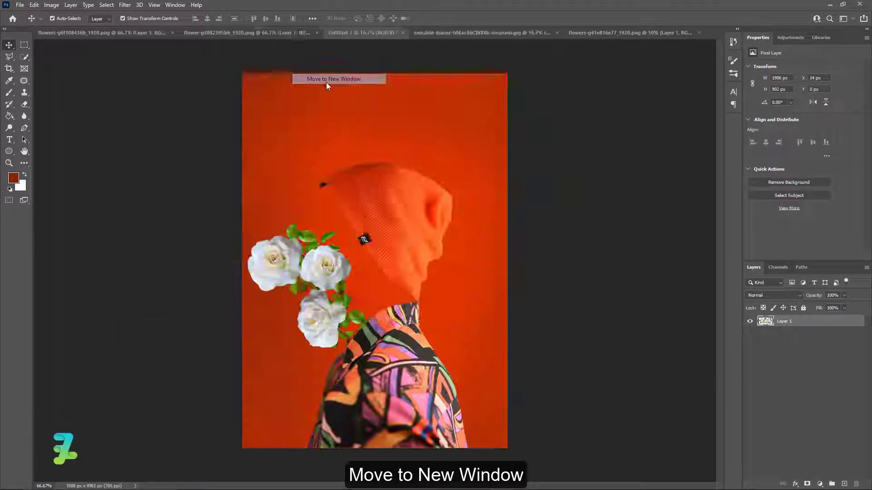
pyautogui.moveTo(261, 36); pyautogui.dragTo(386, 361)
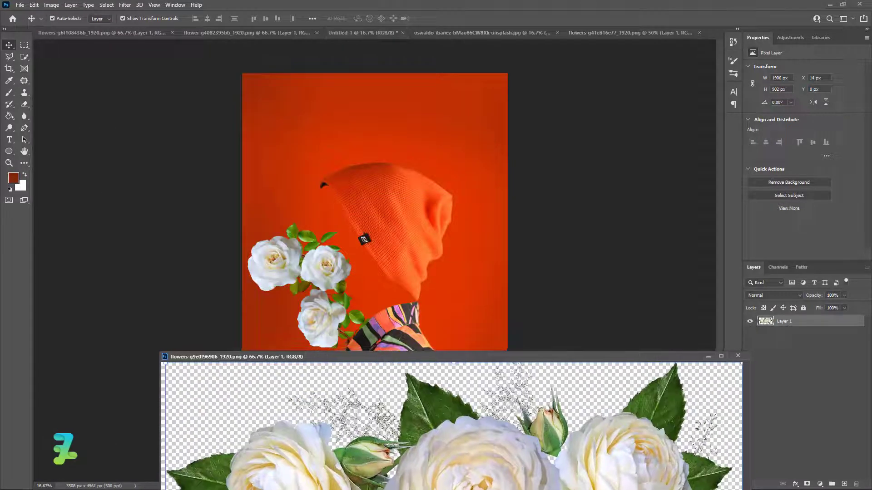
pyautogui.moveTo(380, 295); pyautogui.dragTo(380, 296)
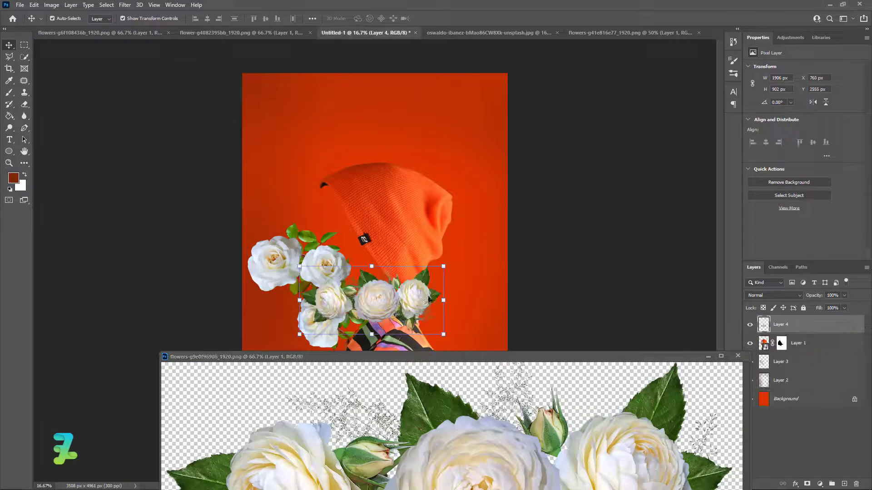
pyautogui.click(735, 357)
# Move Layer 4 directly below Layer 1 and rotate its roses about 46° clockwise in front of the neck opening.
pyautogui.moveTo(780, 324); pyautogui.dragTo(780, 345)
pyautogui.moveTo(393, 303); pyautogui.dragTo(380, 297)
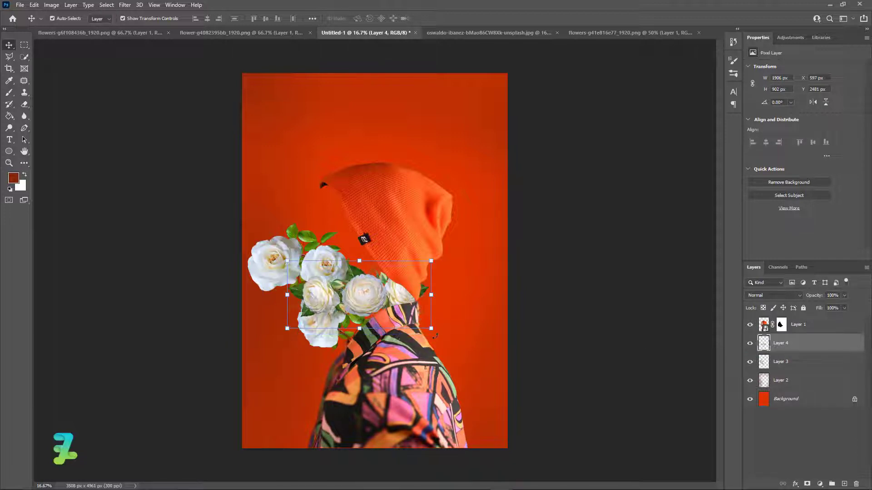
pyautogui.moveTo(437, 333); pyautogui.dragTo(375, 338)
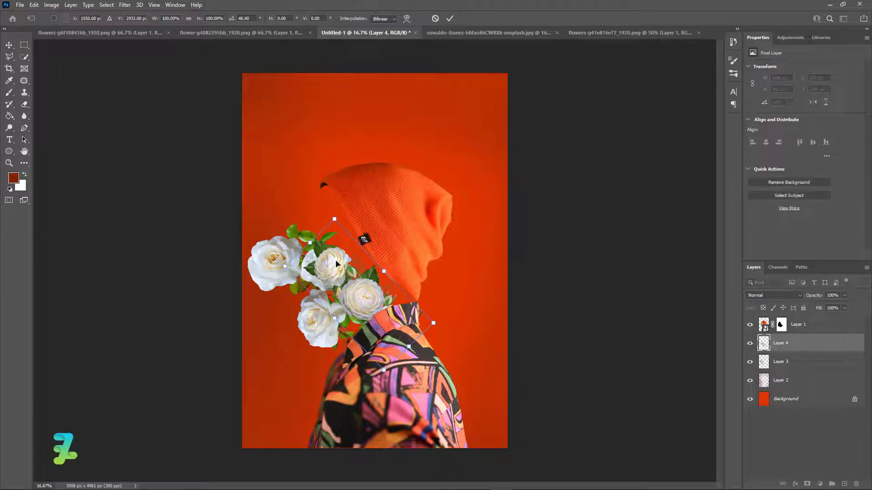
# Scale the Layer 4 roses to about 80%, set their rotation to about 13°, and fit them along the shirt collar.
pyautogui.hotkey('ctrl', '=')
pyautogui.hotkey('ctrl', '=')
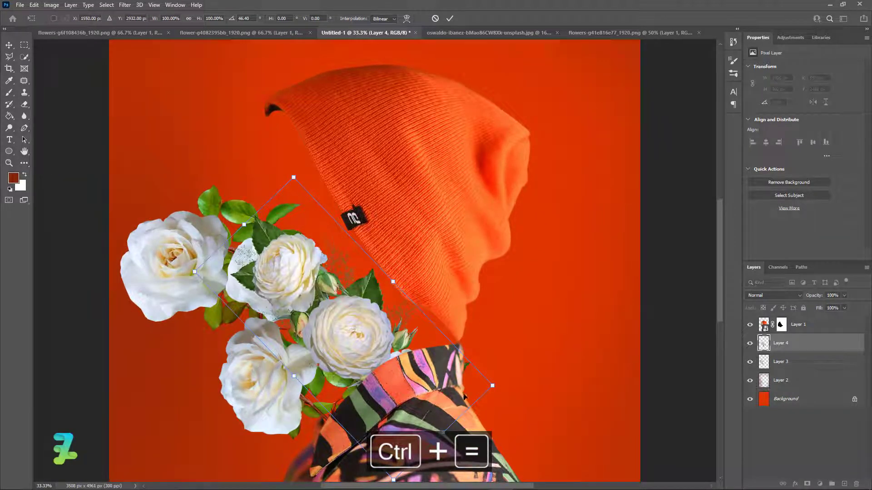
pyautogui.moveTo(488, 384); pyautogui.dragTo(485, 355)
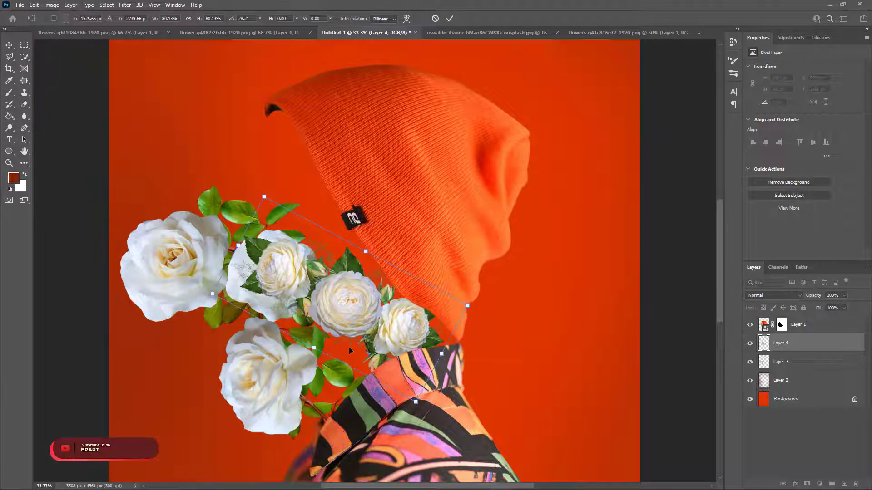
pyautogui.moveTo(352, 349); pyautogui.dragTo(362, 376)
pyautogui.moveTo(469, 421); pyautogui.dragTo(492, 361)
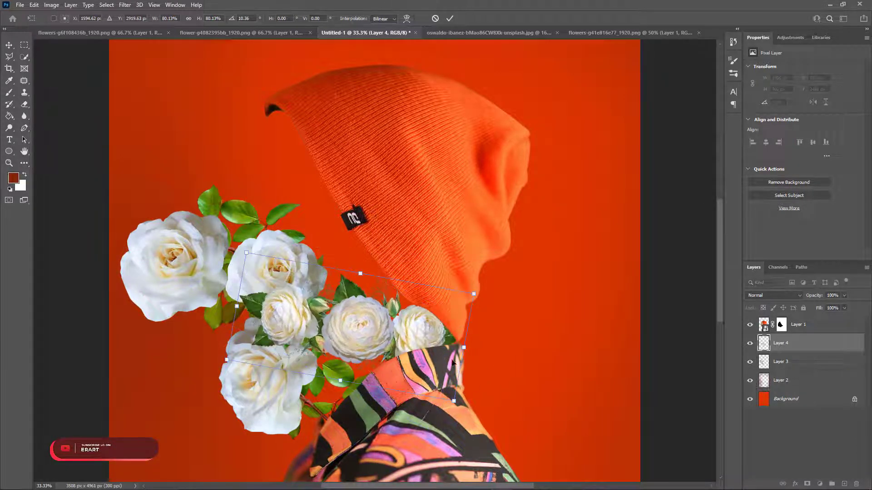
pyautogui.moveTo(384, 345)
pyautogui.mouseDown()
pyautogui.moveTo(380, 363)
pyautogui.moveTo(386, 358)
pyautogui.mouseUp()
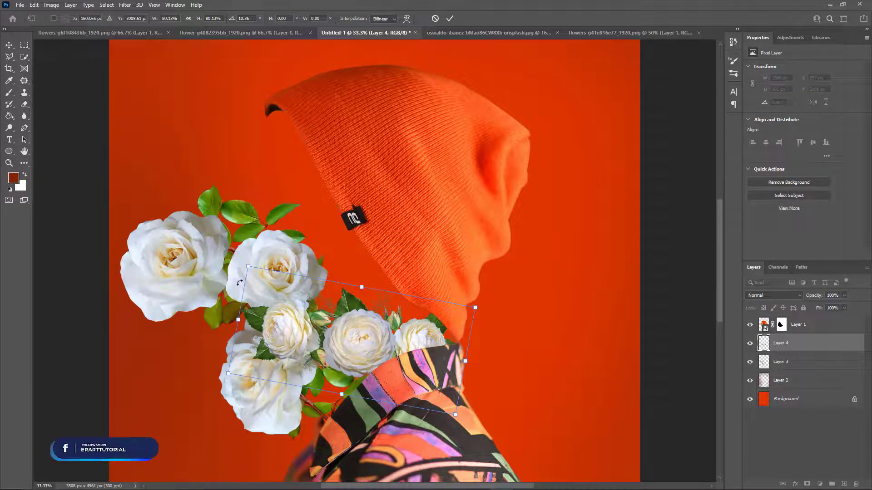
pyautogui.moveTo(239, 282); pyautogui.dragTo(240, 277)
pyautogui.moveTo(325, 319); pyautogui.dragTo(324, 308)
pyautogui.press('Return')
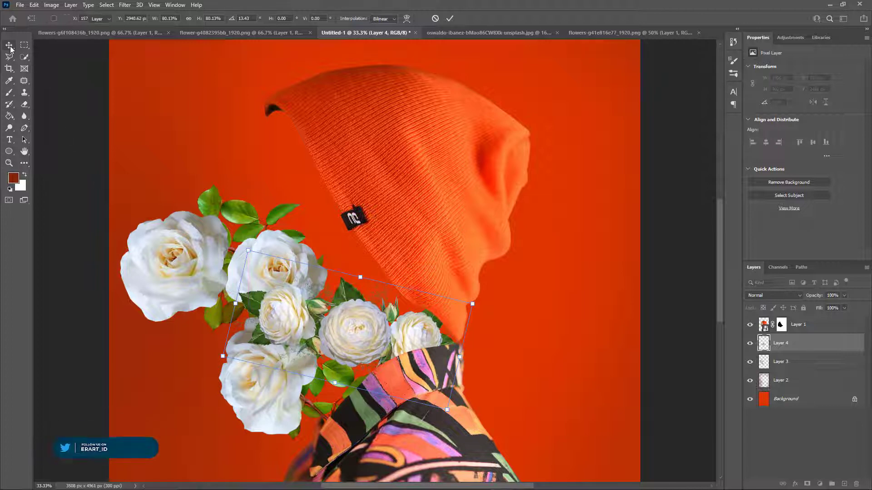
# Add a Brightness/Contrast adjustment clipped to Layer 4 with brightness -1 and contrast 10.
pyautogui.click(820, 481)
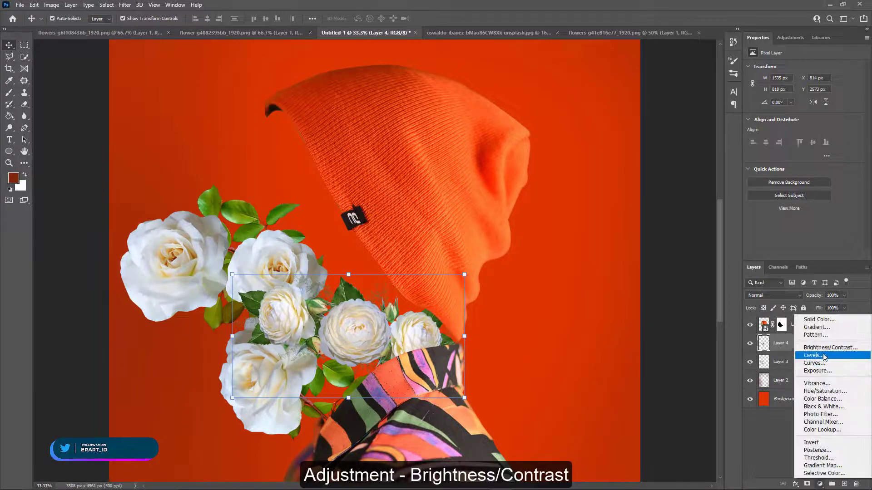
pyautogui.click(824, 345)
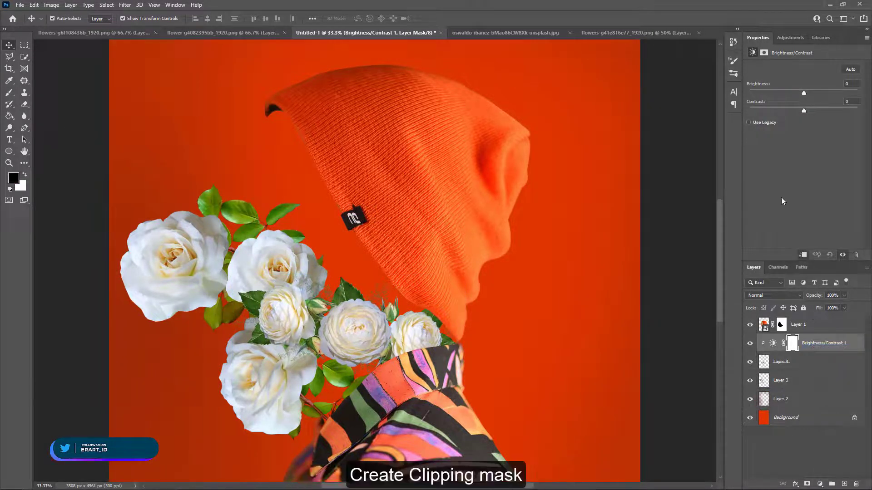
pyautogui.moveTo(804, 93); pyautogui.dragTo(809, 115)
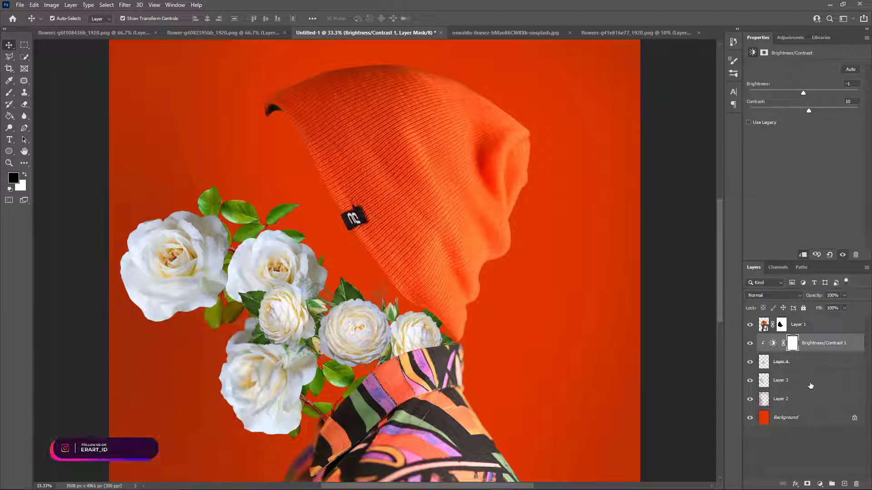
# Add a Hue/Saturation adjustment clipped to Layer 4 with saturation -42.
pyautogui.click(820, 484)
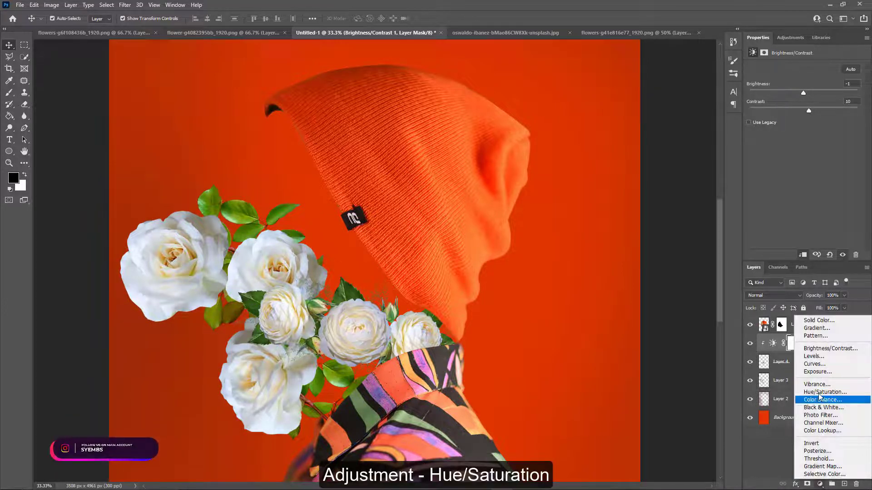
pyautogui.click(813, 395)
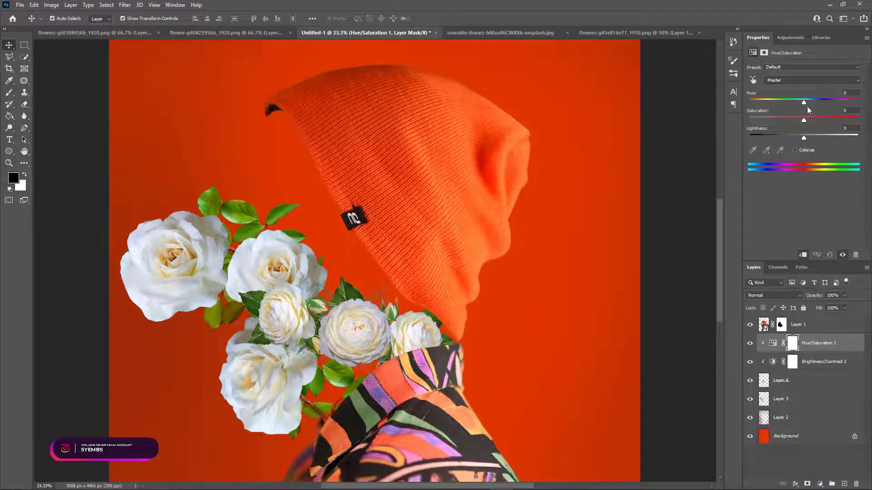
pyautogui.moveTo(803, 121); pyautogui.dragTo(771, 132)
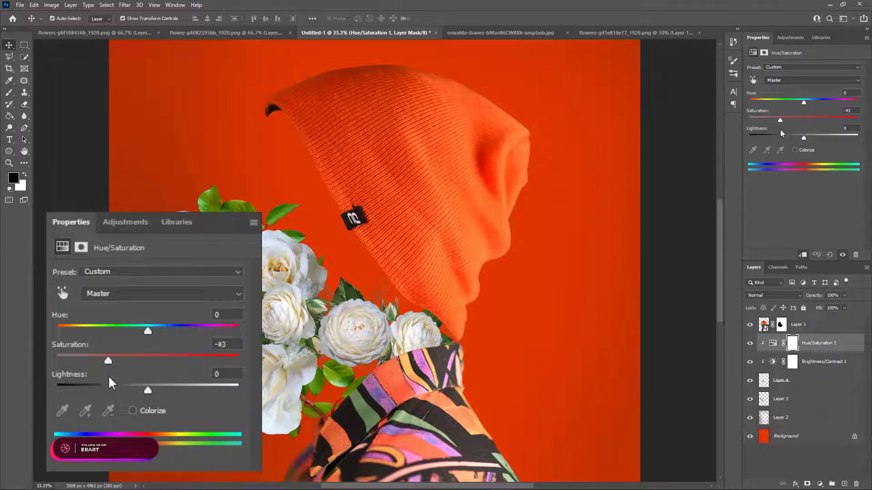
pyautogui.moveTo(780, 129); pyautogui.dragTo(781, 129)
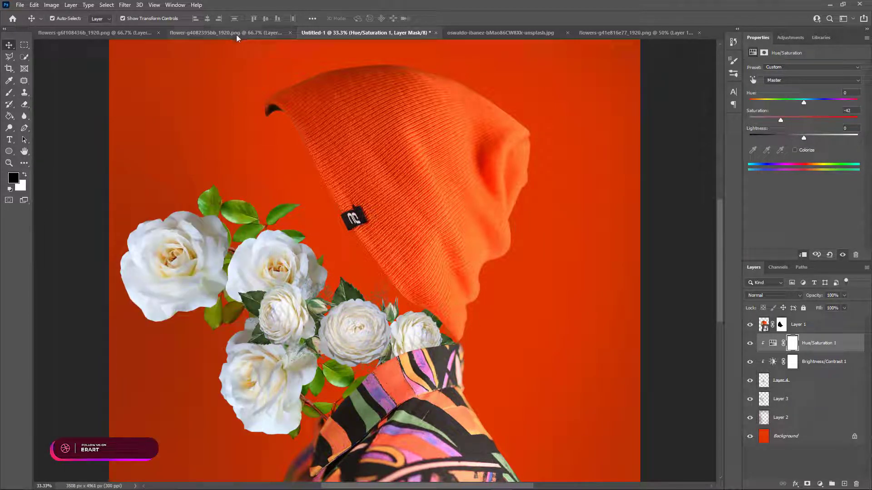
# Float flower-g4082395bb_1920.png in its own window and copy its pale pink rose onto the poster near the beanie's brim.
pyautogui.click(236, 35)
pyautogui.rightClick(236, 35)
pyautogui.click(255, 80)
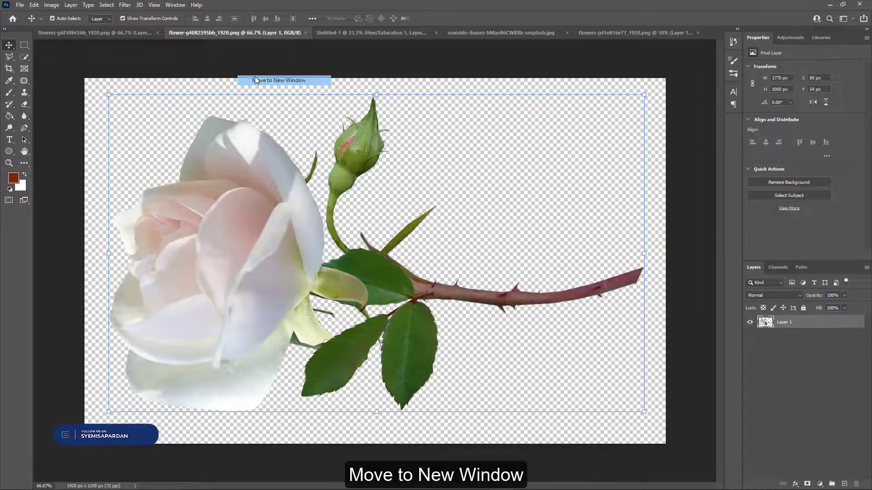
pyautogui.moveTo(245, 32); pyautogui.dragTo(530, 210)
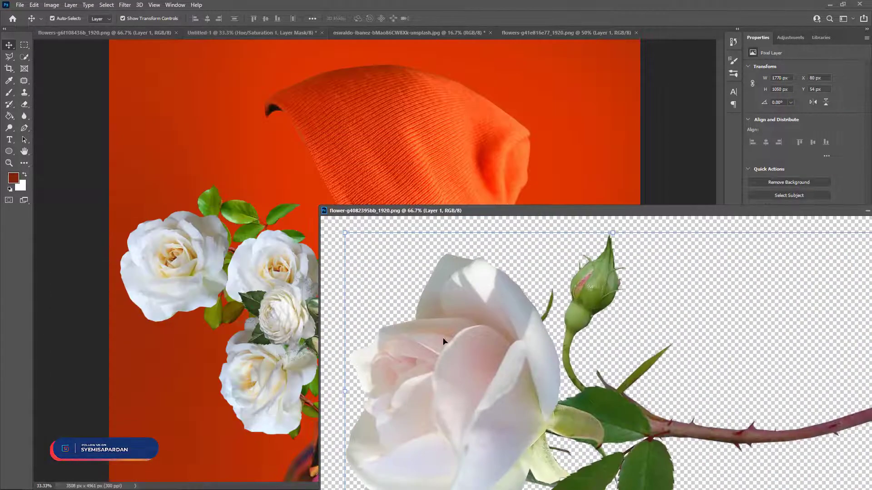
pyautogui.moveTo(443, 341); pyautogui.dragTo(337, 143)
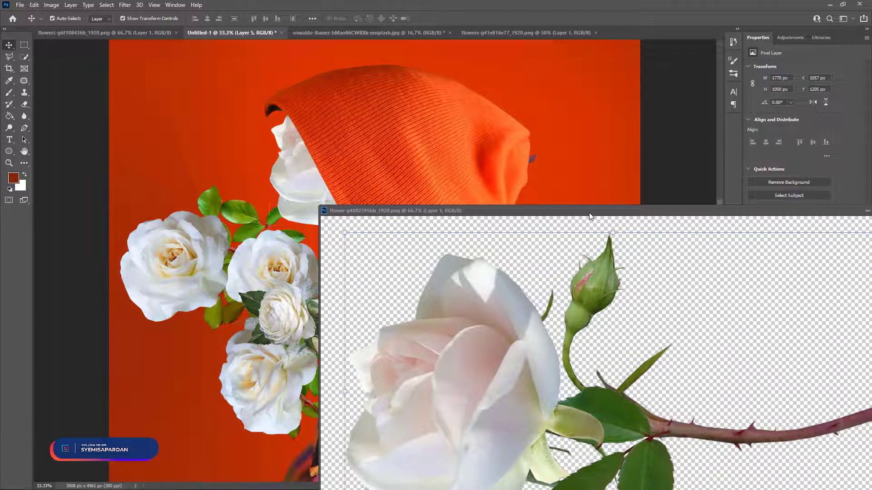
# Close the floating rose image, rotate the Layer 5 rose 90° beneath the beanie's brim, and place its layer directly below Layer 3.
pyautogui.moveTo(589, 213); pyautogui.dragTo(230, 193)
pyautogui.click(540, 192)
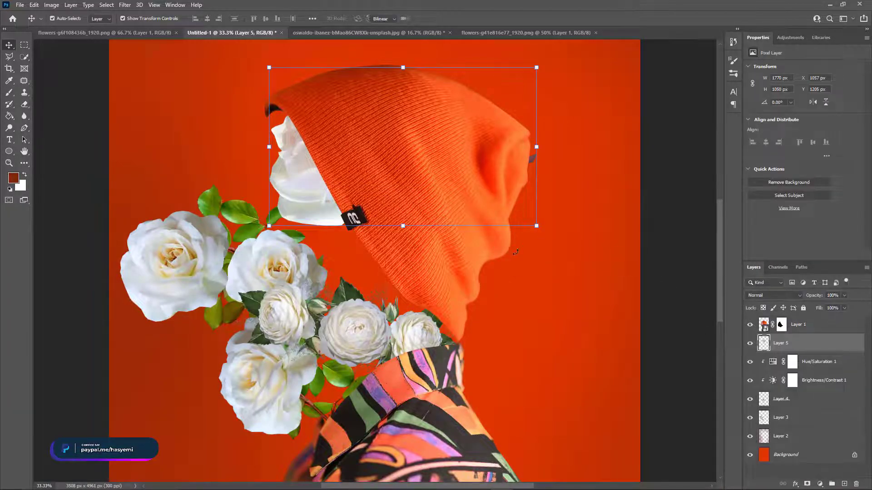
pyautogui.moveTo(515, 252); pyautogui.dragTo(308, 309)
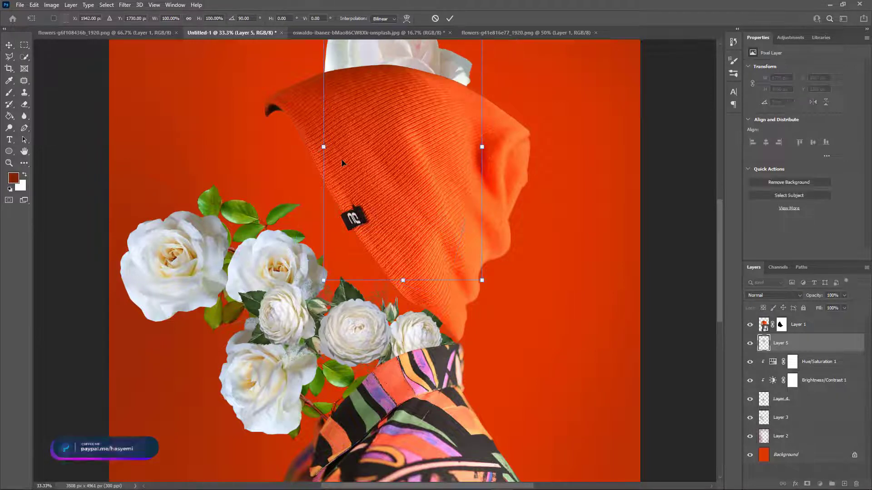
pyautogui.moveTo(360, 147); pyautogui.dragTo(284, 248)
pyautogui.moveTo(763, 345); pyautogui.dragTo(766, 427)
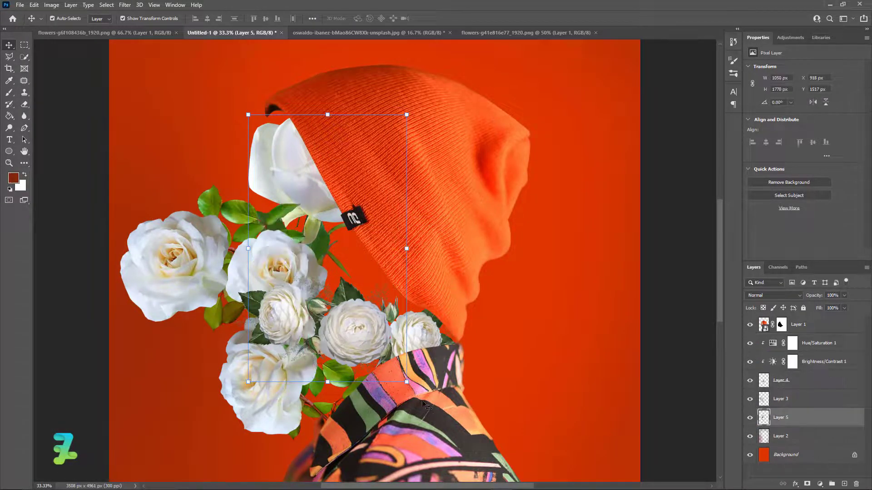
# Scale the Layer 5 rose to about 65% and tilt it to about -29° beside the beanie's brim.
pyautogui.moveTo(407, 381); pyautogui.dragTo(351, 288)
pyautogui.moveTo(310, 227); pyautogui.dragTo(358, 296)
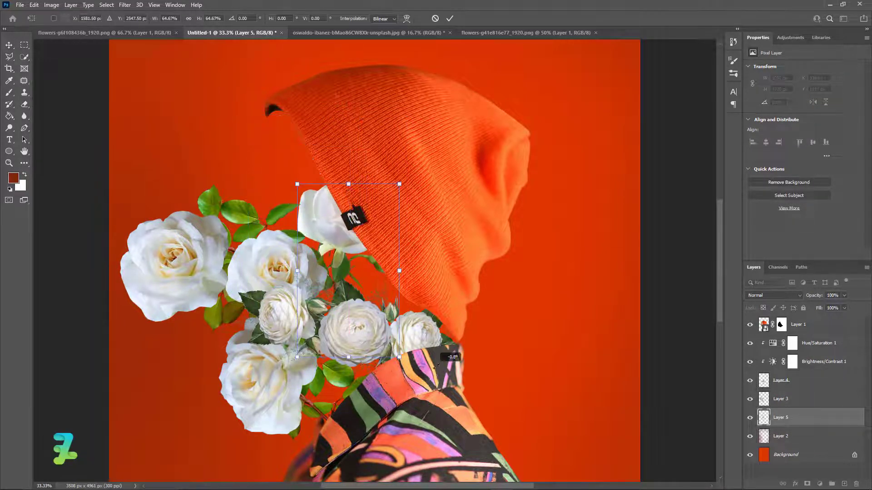
pyautogui.moveTo(437, 366); pyautogui.dragTo(470, 324)
pyautogui.moveTo(345, 243); pyautogui.dragTo(327, 201)
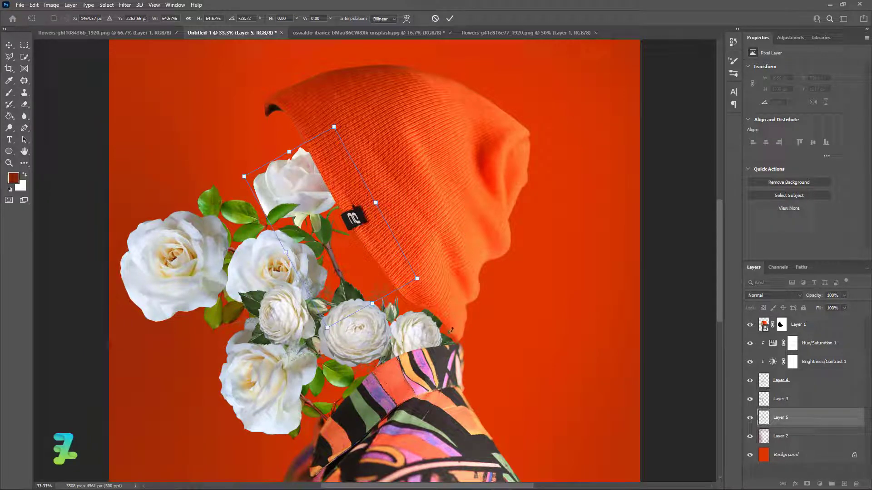
pyautogui.moveTo(339, 250)
pyautogui.mouseDown()
pyautogui.moveTo(341, 236)
pyautogui.moveTo(344, 256)
pyautogui.mouseUp()
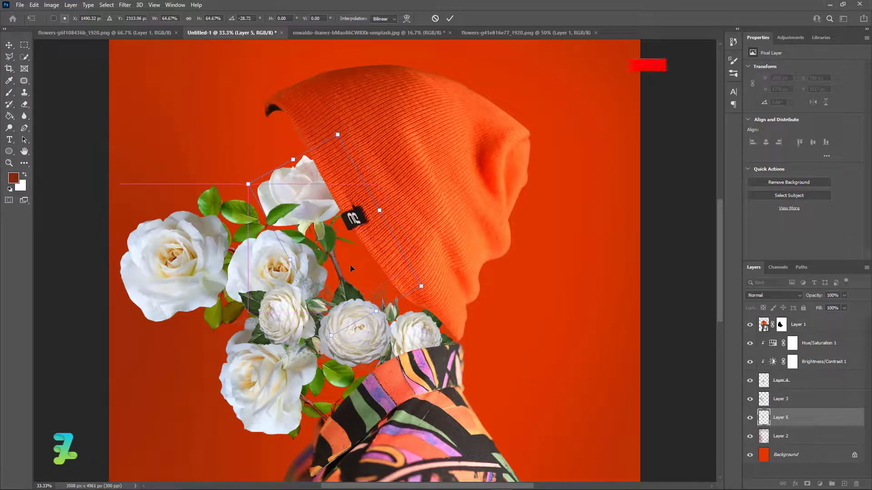
# Set the Layer 5 rose's rotation to about -8° and fit it just under the front tip of the beanie's brim.
pyautogui.moveTo(424, 351); pyautogui.dragTo(400, 362)
pyautogui.moveTo(338, 261); pyautogui.dragTo(322, 219)
pyautogui.moveTo(309, 312); pyautogui.dragTo(286, 312)
pyautogui.moveTo(264, 186); pyautogui.dragTo(267, 186)
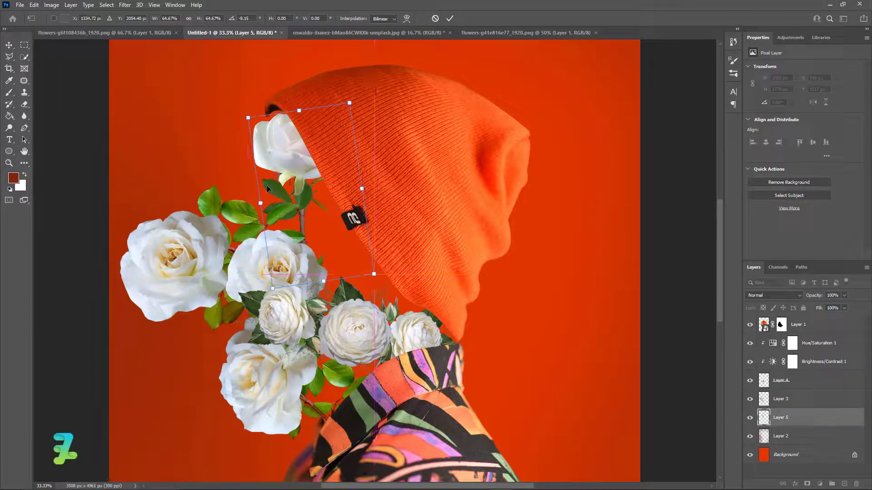
pyautogui.press('Up')
pyautogui.press('Left')
pyautogui.press('Left')
pyautogui.press('Up')
pyautogui.press('Up')
pyautogui.press('Left')
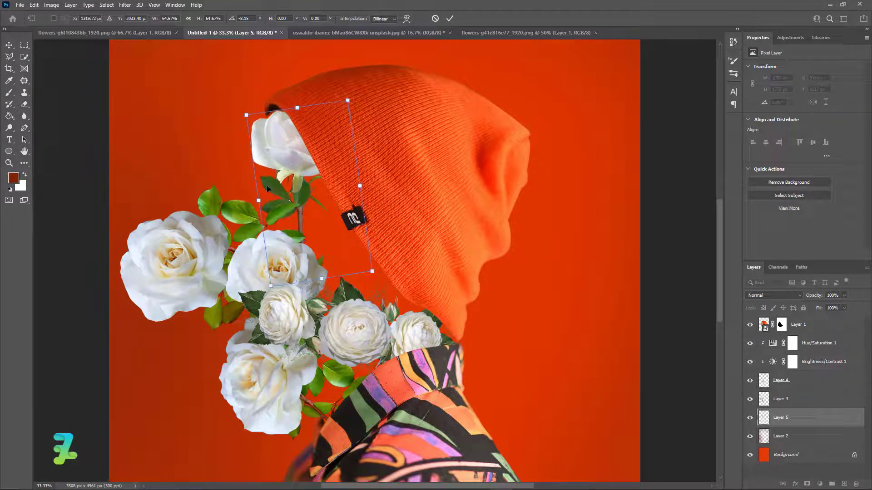
pyautogui.press('Up')
pyautogui.press('Left')
pyautogui.press('Up')
pyautogui.press('Left')
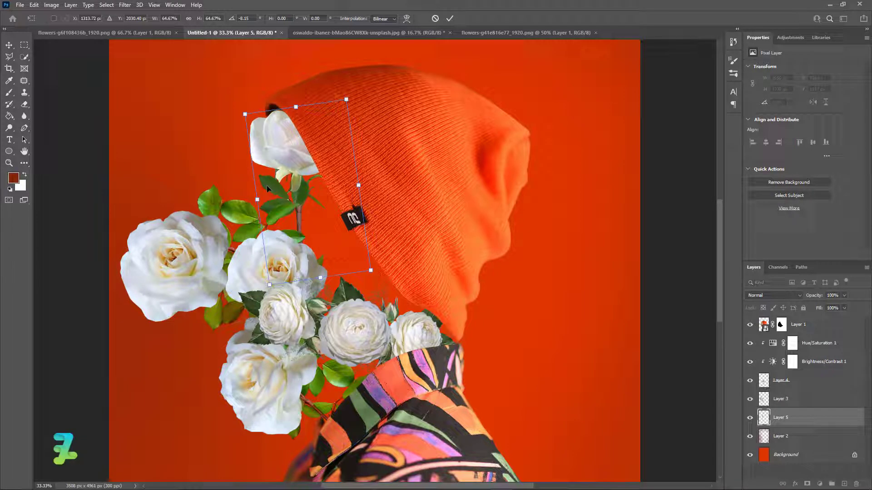
pyautogui.click(8, 46)
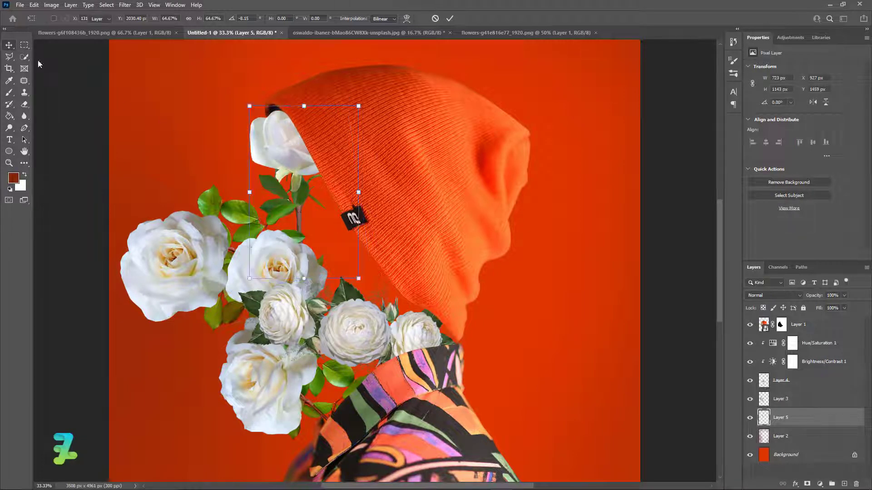
pyautogui.click(62, 66)
# Float flowers-g6f108436b_1920.png in its own window, copy its rose bouquet onto the poster, and close that file.
pyautogui.rightClick(93, 32)
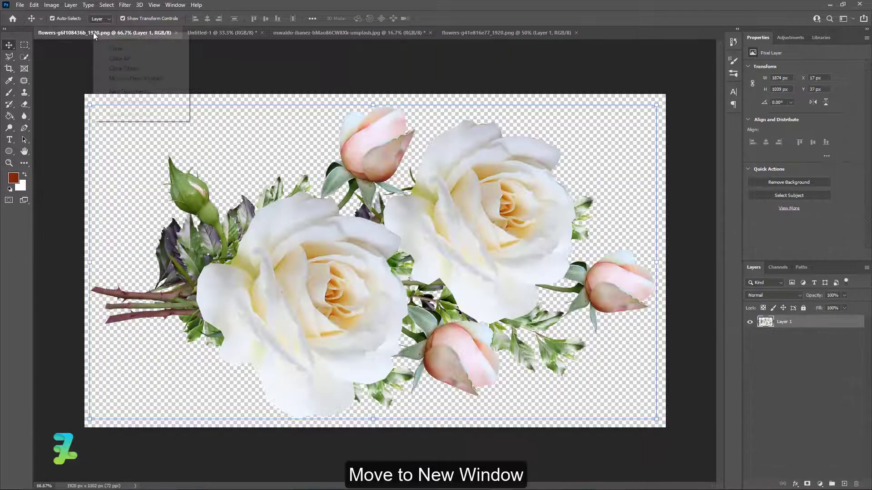
pyautogui.click(119, 78)
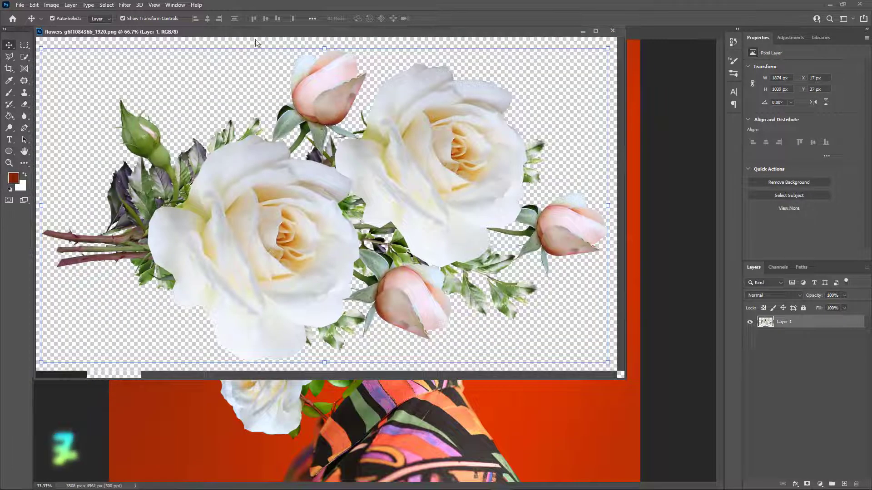
pyautogui.moveTo(245, 32); pyautogui.dragTo(443, 318)
pyautogui.moveTo(343, 249); pyautogui.dragTo(344, 251)
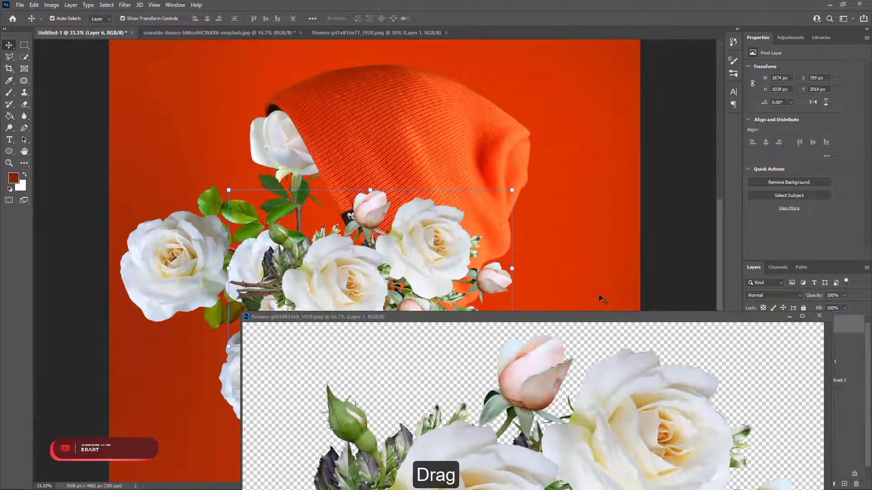
pyautogui.click(819, 316)
# Place Layer 6 between Layer 5 and Layer 2, rotate its bouquet to -90°, and position it behind the beanie.
pyautogui.moveTo(774, 327); pyautogui.dragTo(777, 445)
pyautogui.moveTo(520, 356); pyautogui.dragTo(441, 166)
pyautogui.moveTo(379, 285); pyautogui.dragTo(351, 221)
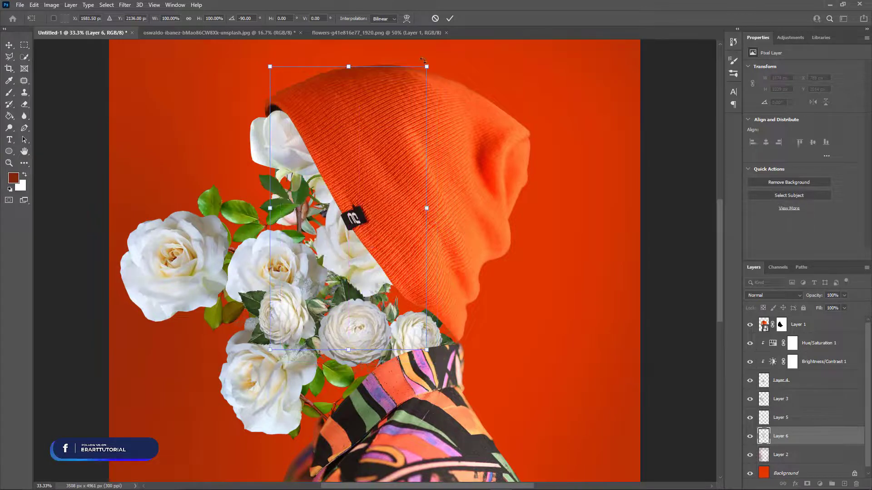
# Scale the Layer 6 bouquet to about 66%, set its rotation to about -103°, and fit it along the beanie's edge.
pyautogui.moveTo(428, 67); pyautogui.dragTo(367, 163)
pyautogui.moveTo(345, 263); pyautogui.dragTo(372, 237)
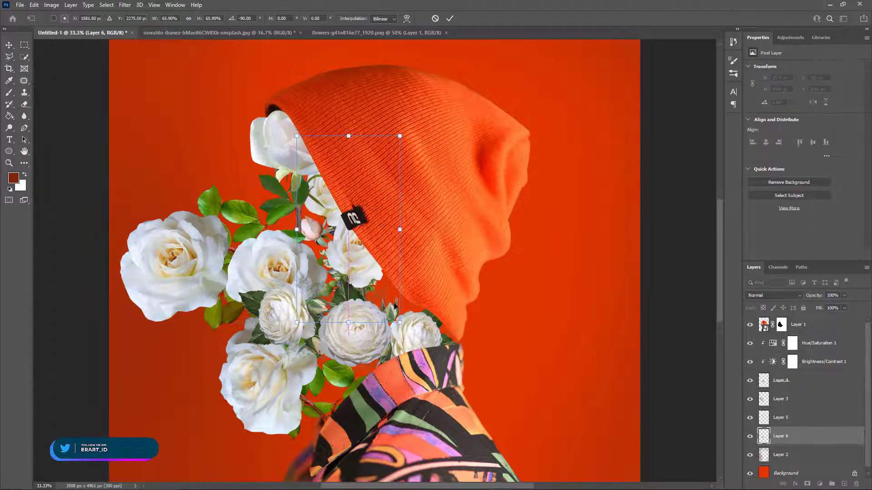
pyautogui.moveTo(421, 365); pyautogui.dragTo(444, 374)
pyautogui.moveTo(375, 282); pyautogui.dragTo(375, 287)
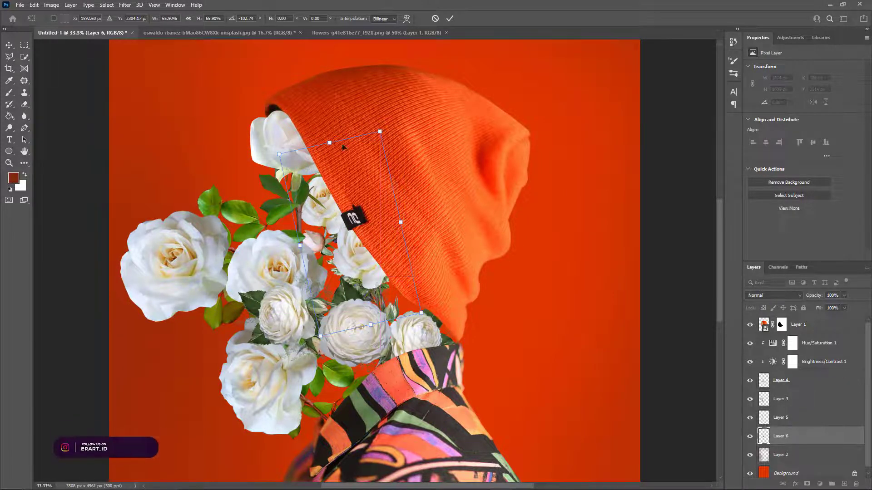
pyautogui.click(12, 46)
pyautogui.click(674, 264)
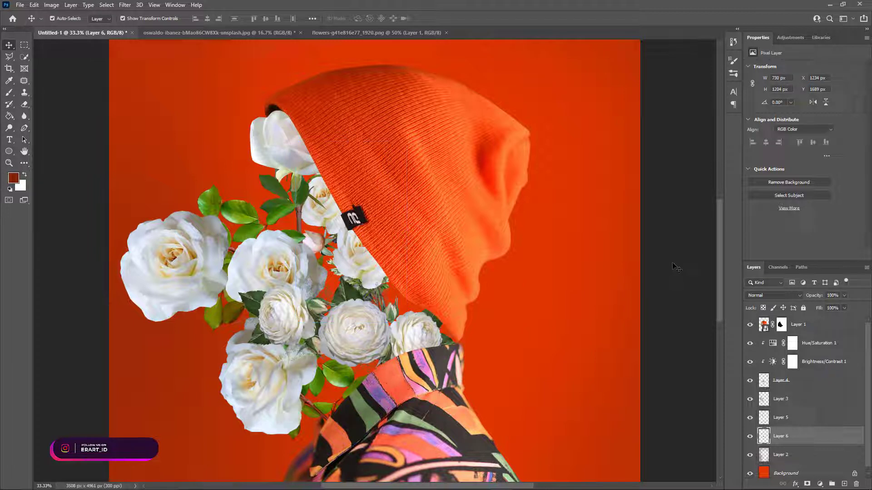
# Add a Hue/Saturation adjustment clipped to Layer 6 with saturation -16.
pyautogui.click(795, 438)
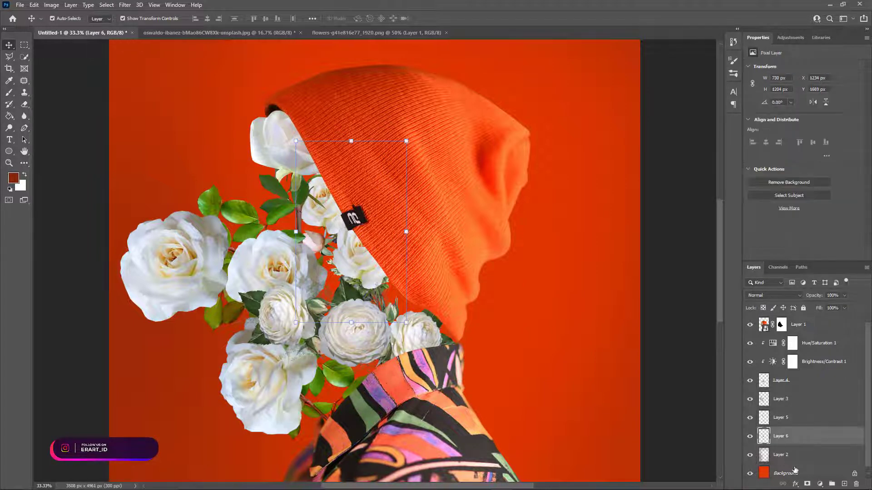
pyautogui.click(820, 484)
pyautogui.click(821, 398)
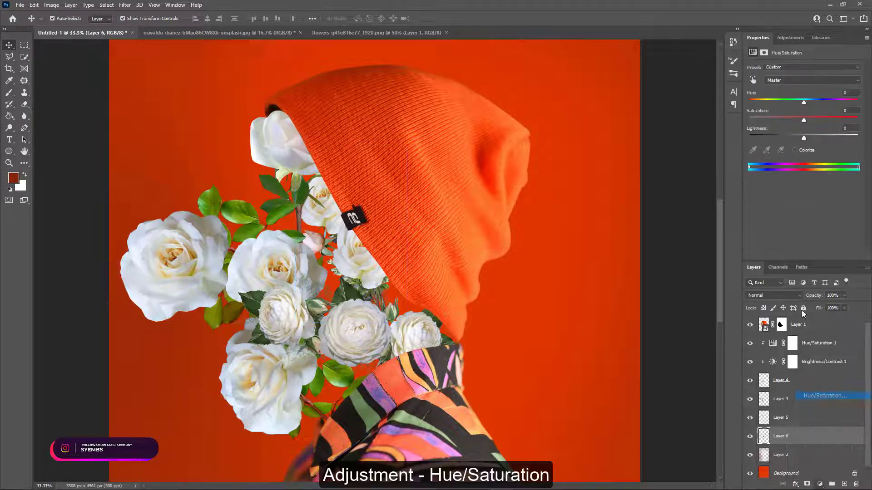
pyautogui.click(803, 254)
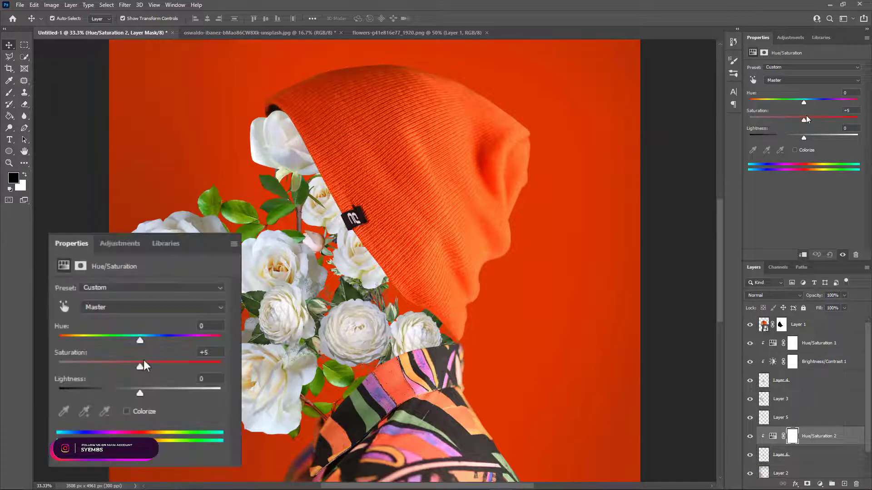
pyautogui.moveTo(803, 119); pyautogui.dragTo(796, 119)
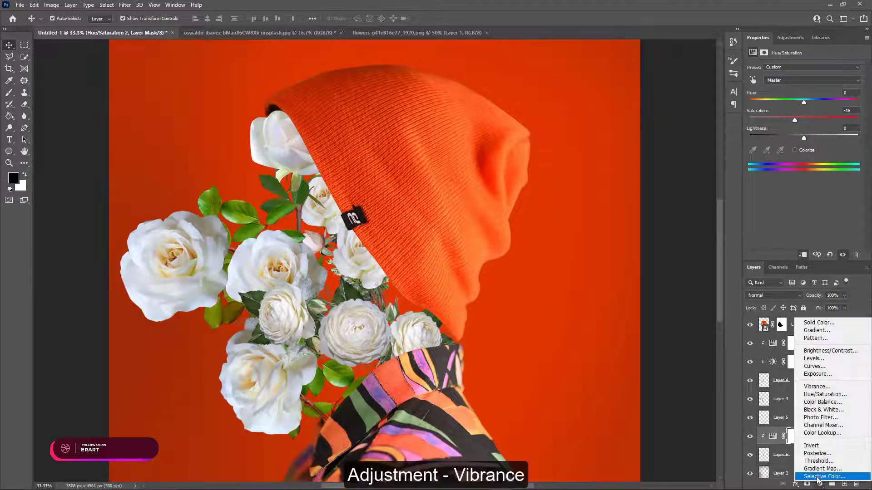
# Add a Vibrance adjustment clipped to the Layer 6 roses and adjust its vibrance and saturation.
pyautogui.click(820, 484)
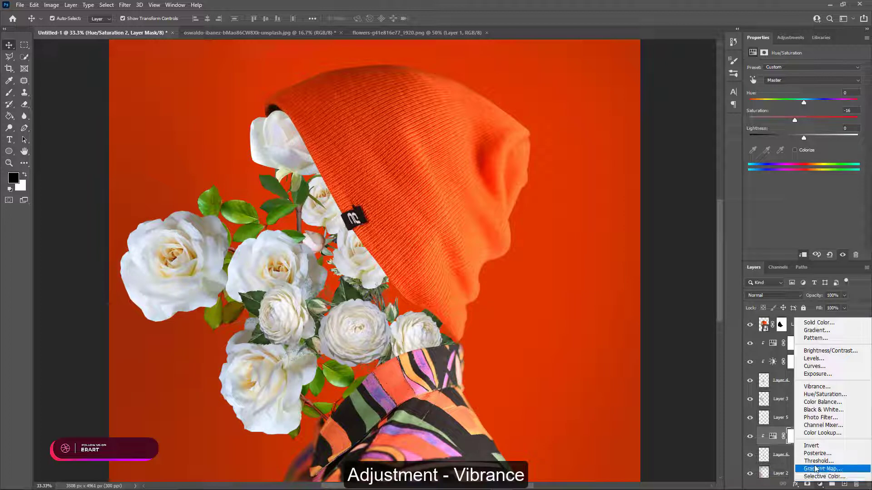
pyautogui.click(825, 389)
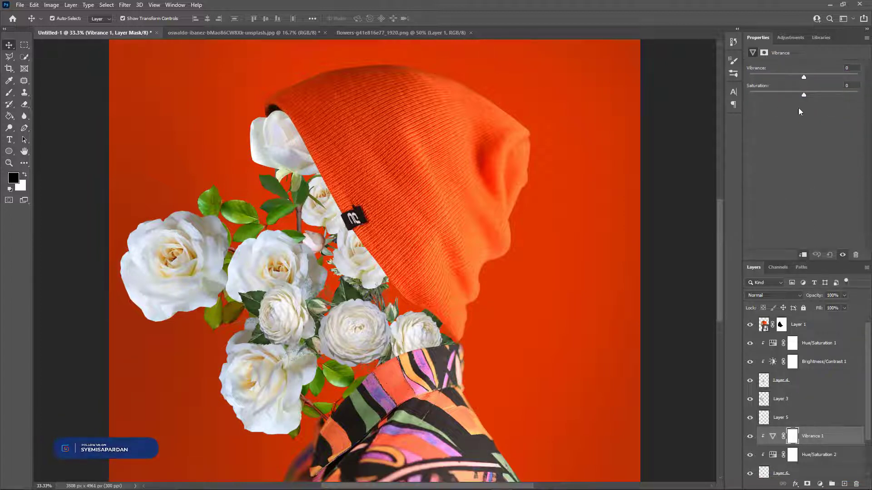
pyautogui.moveTo(804, 75); pyautogui.dragTo(804, 95)
pyautogui.click(681, 194)
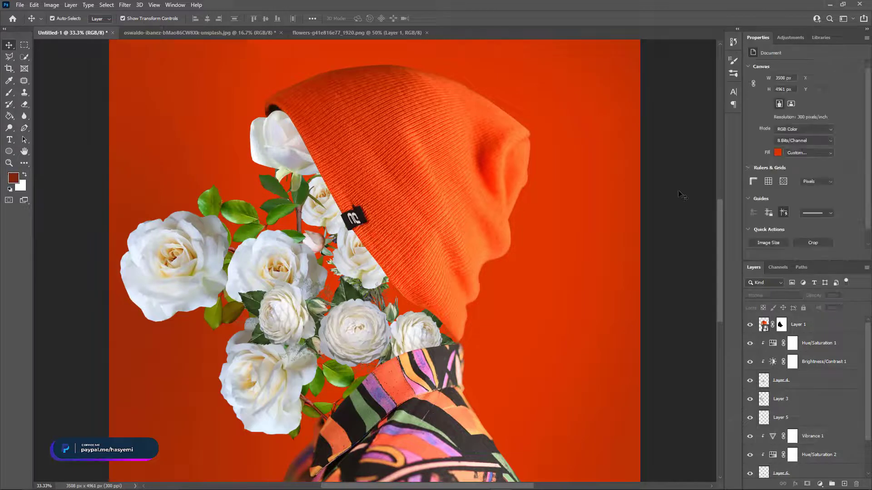
# Add a layer above Layer 2 and draw a dark red circle about 1644 px wide on it behind the beanie.
pyautogui.hotkey('ctrl', '-')
pyautogui.hotkey('ctrl', '-')
pyautogui.hotkey('ctrl', '-')
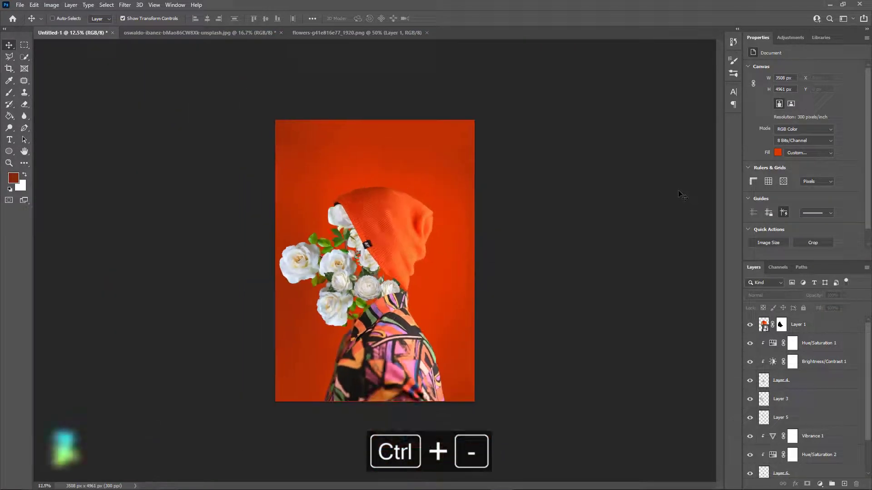
pyautogui.hotkey('ctrl', '=')
pyautogui.hotkey('ctrl', '=')
pyautogui.hotkey('ctrl', '-')
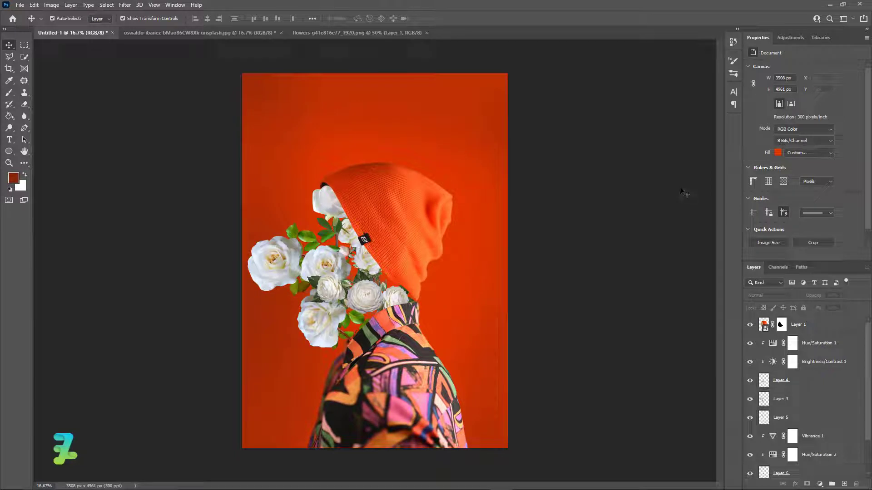
pyautogui.click(9, 152)
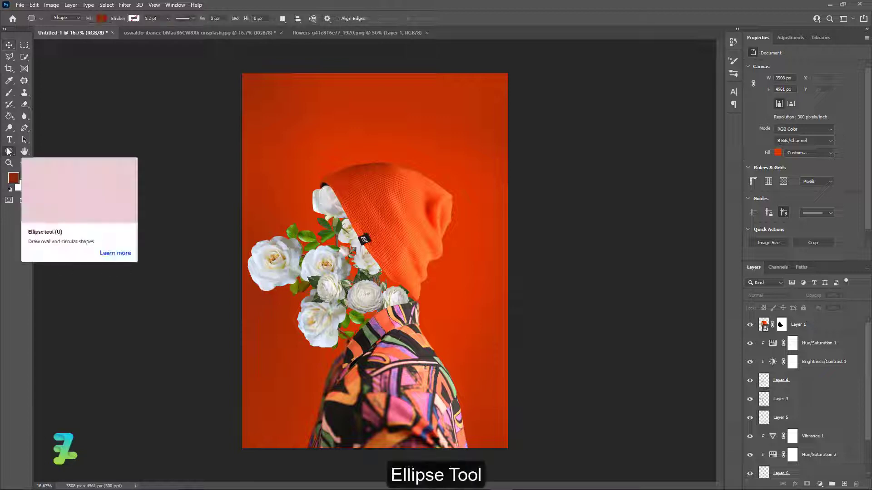
pyautogui.rightClick(9, 152)
pyautogui.click(39, 160)
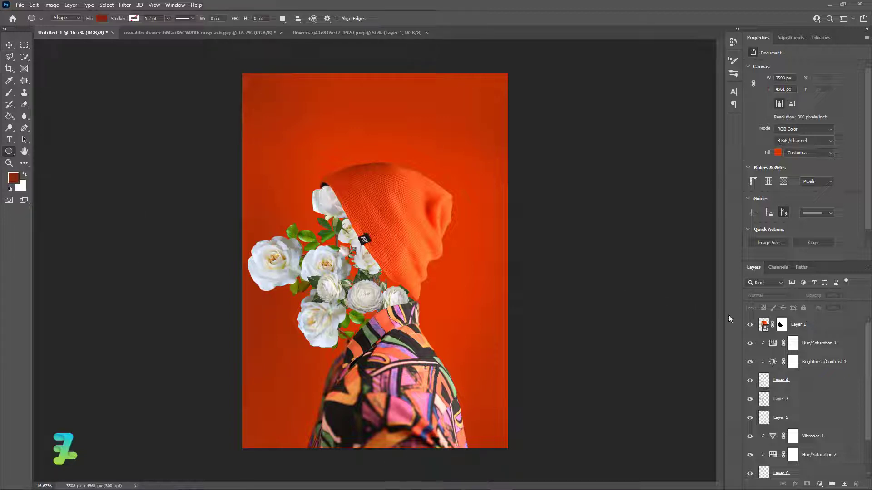
pyautogui.scroll(-2, 802, 390)
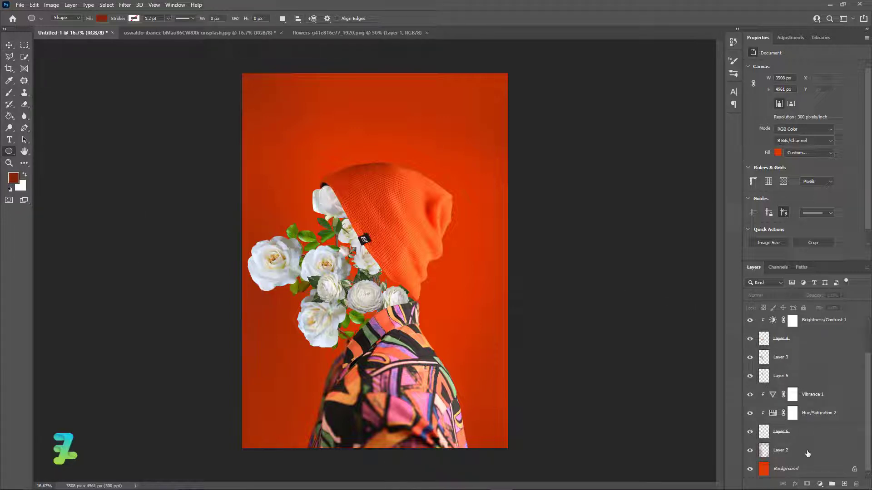
pyautogui.click(808, 454)
pyautogui.click(844, 484)
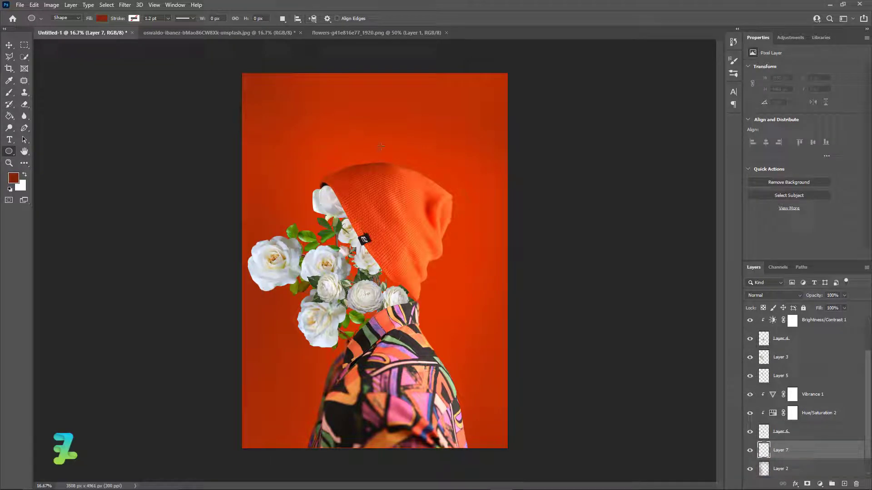
pyautogui.moveTo(381, 145); pyautogui.dragTo(443, 215)
# Move the dark red circle behind the back of the beanie, to about X 1527 px and Y 637 px.
pyautogui.click(9, 47)
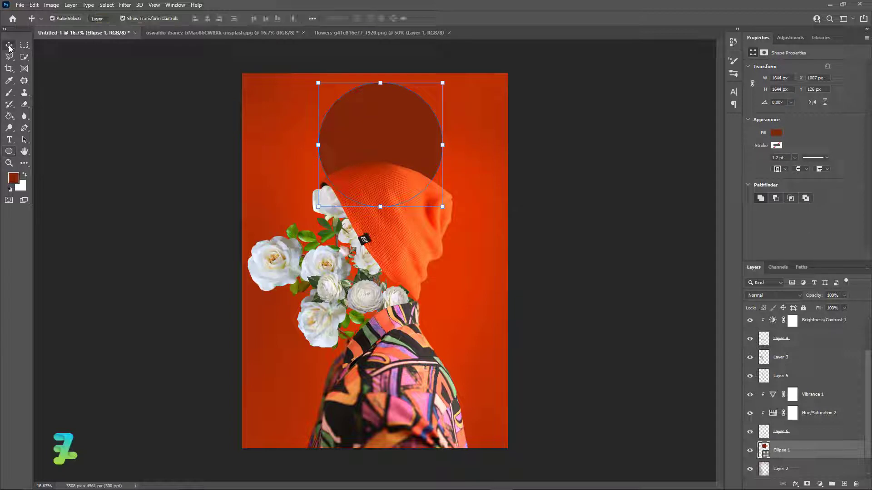
pyautogui.moveTo(398, 140); pyautogui.dragTo(432, 173)
pyautogui.click(117, 181)
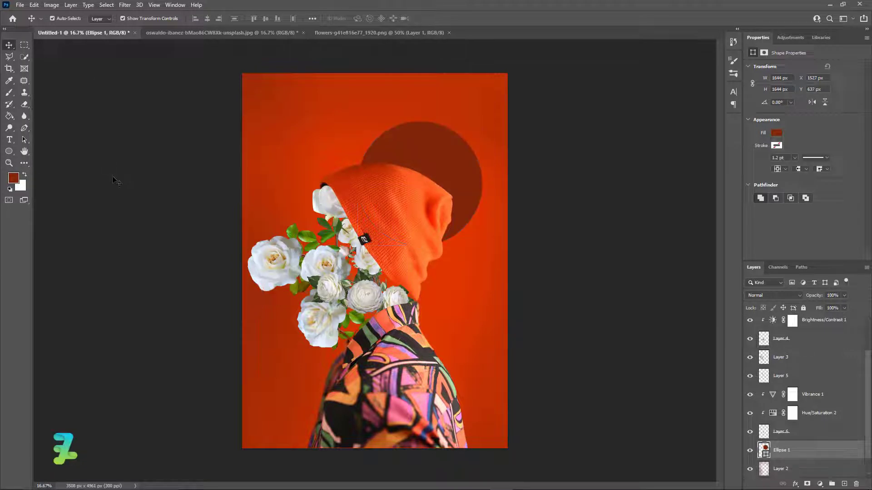
# Add a layer above the dark red circle, outline a slanted quadrilateral about 3189 by 1824 px across the shoulders with the Pen tool, and select it.
pyautogui.click(828, 453)
pyautogui.click(844, 483)
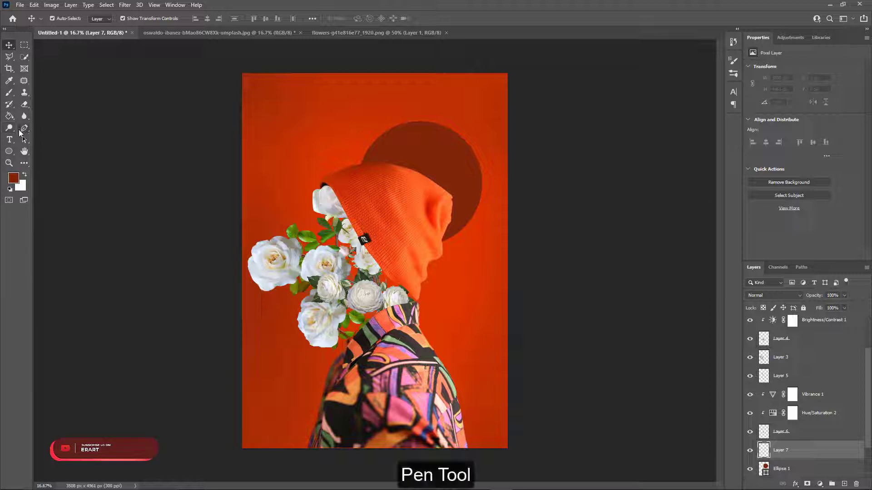
pyautogui.click(20, 129)
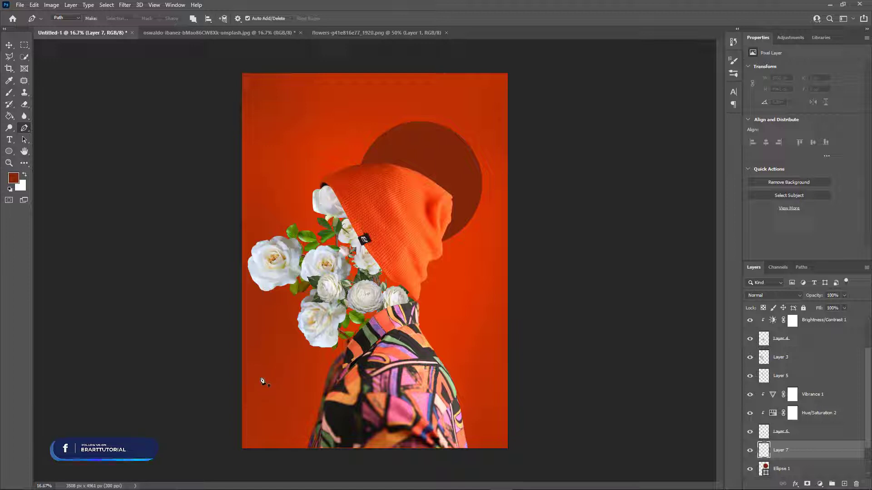
pyautogui.click(476, 265)
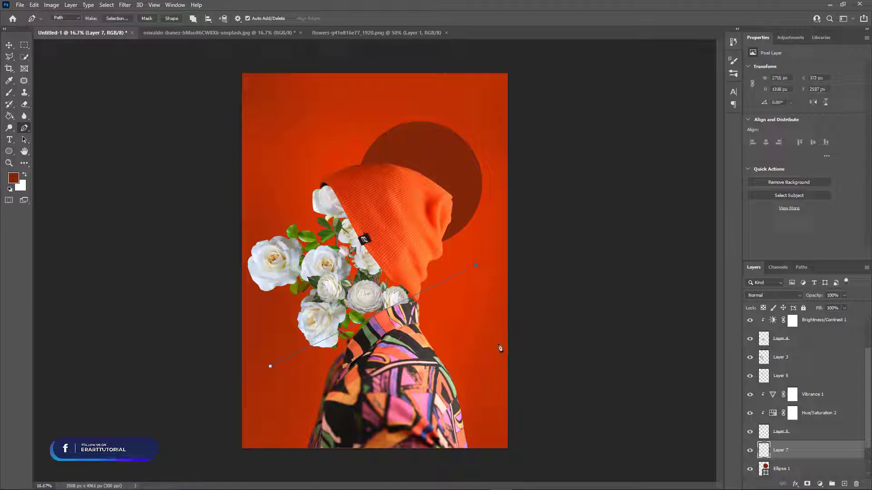
pyautogui.click(494, 350)
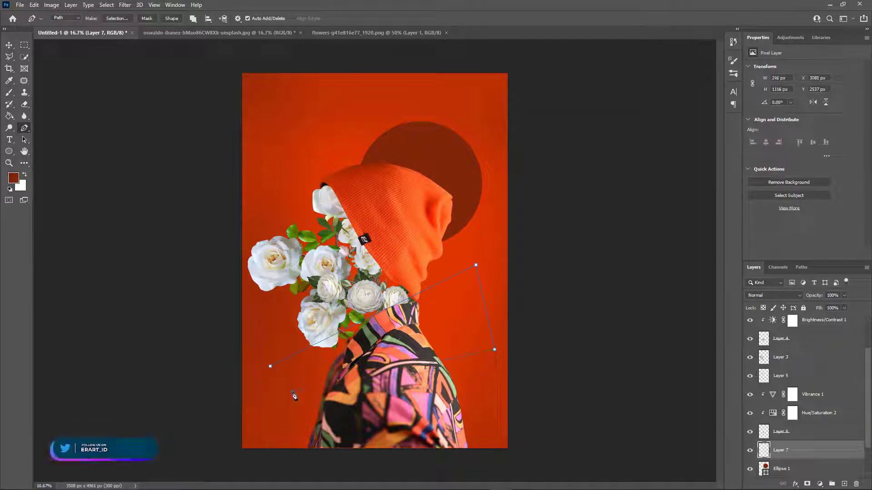
pyautogui.hotkey('ctrl', 'z')
pyautogui.hotkey('ctrl', 'z')
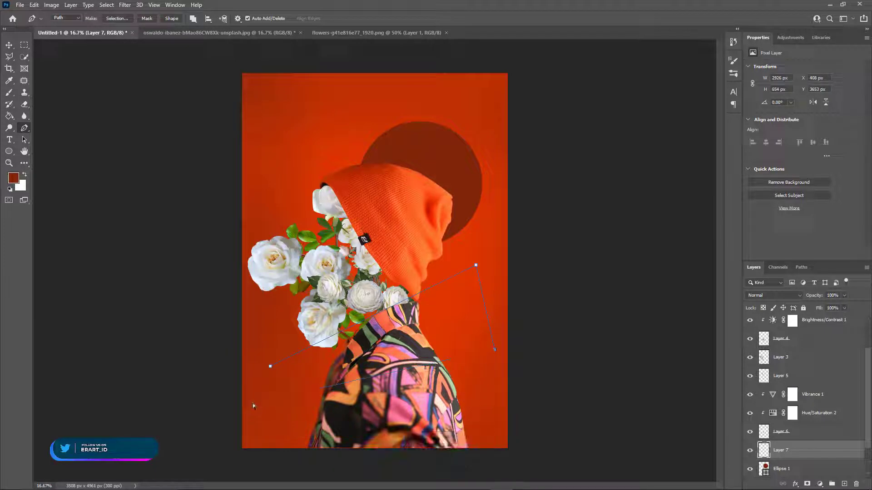
pyautogui.click(258, 403)
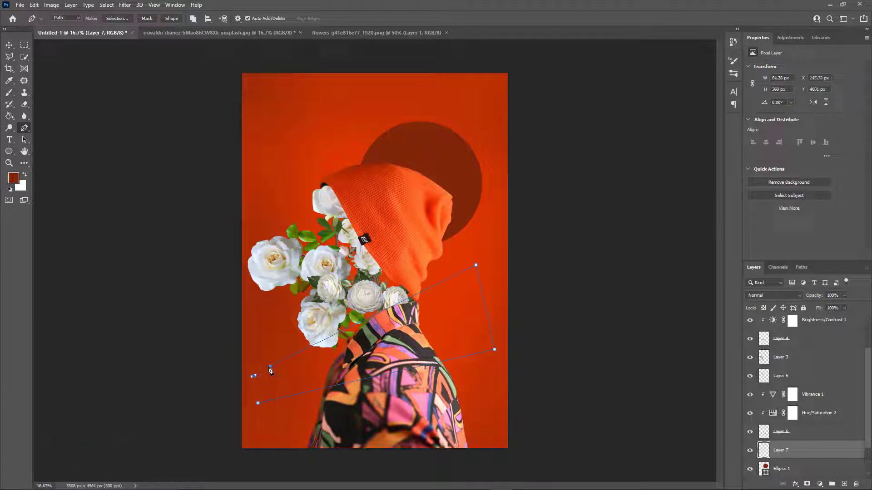
pyautogui.rightClick(319, 158)
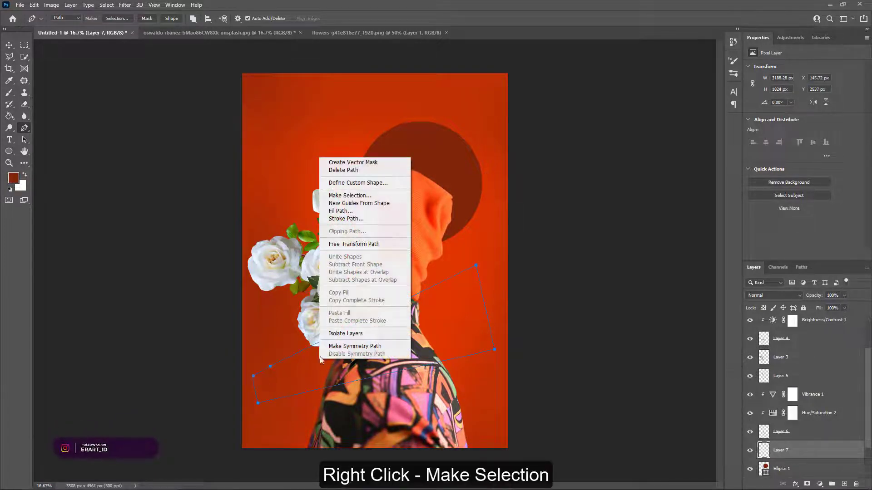
pyautogui.click(350, 195)
pyautogui.click(481, 133)
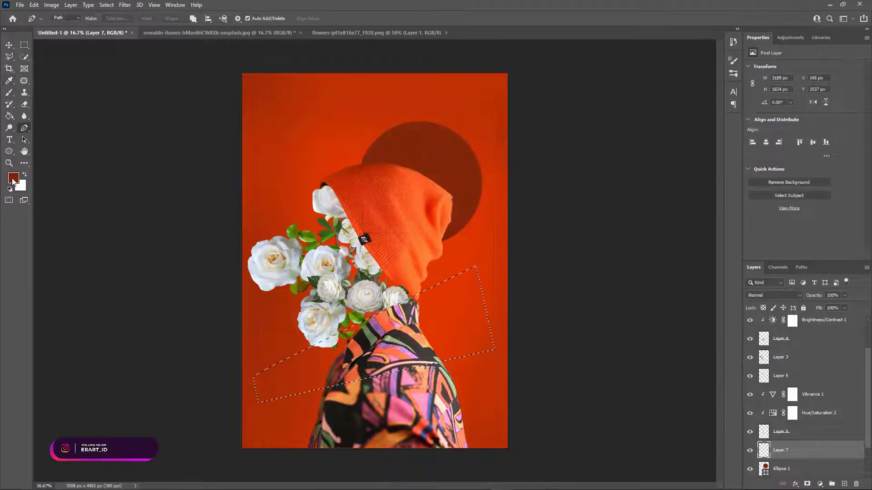
# Fill the four-sided selection on Layer 7 with white #ffffff using the Paint Bucket and deselect it.
pyautogui.click(13, 178)
pyautogui.click(618, 314)
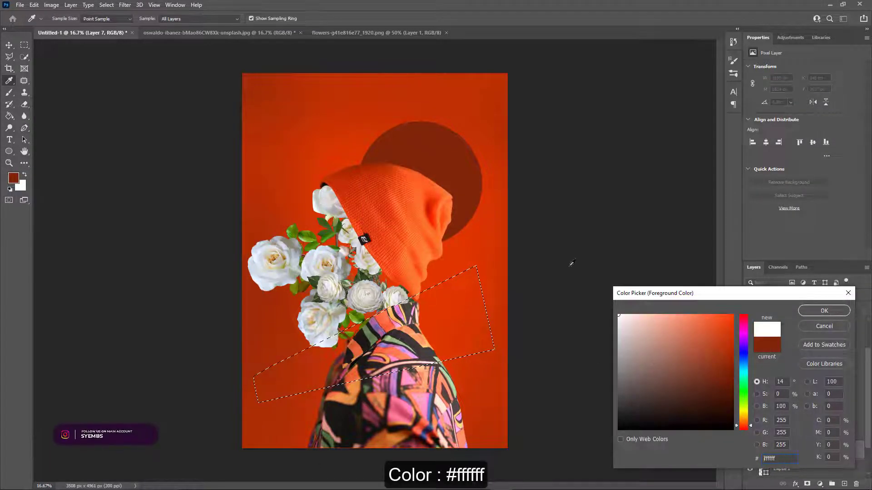
pyautogui.click(824, 311)
pyautogui.press('p')
pyautogui.click(8, 117)
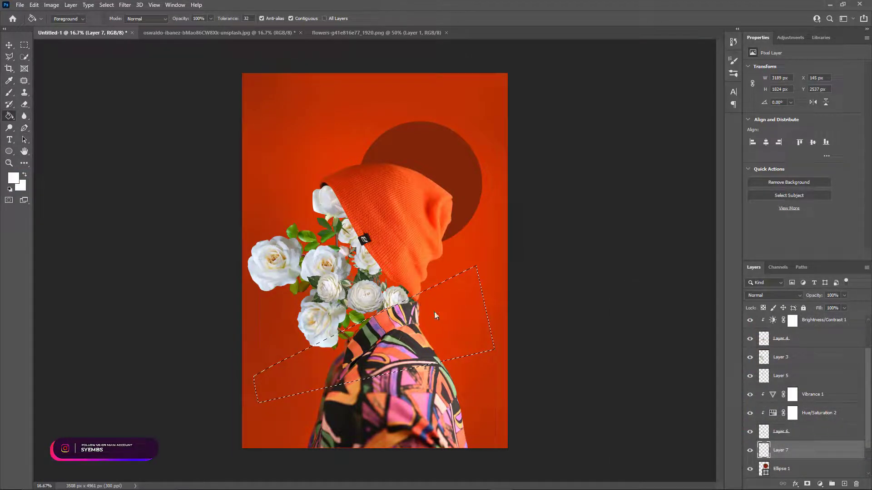
pyautogui.click(434, 312)
pyautogui.hotkey('ctrl', 'd')
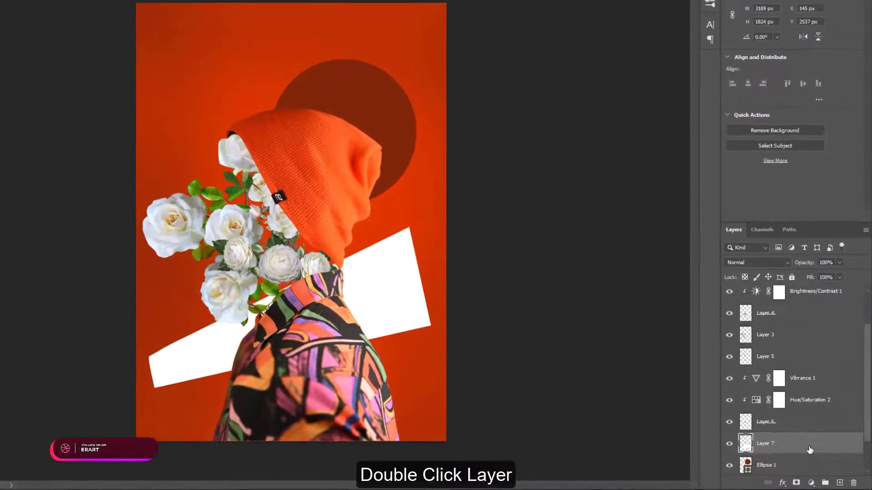
# Add a Gradient Overlay to Layer 7 and set the gradient's starting color stop to #e23600 at location 1%.
pyautogui.doubleClick(815, 454)
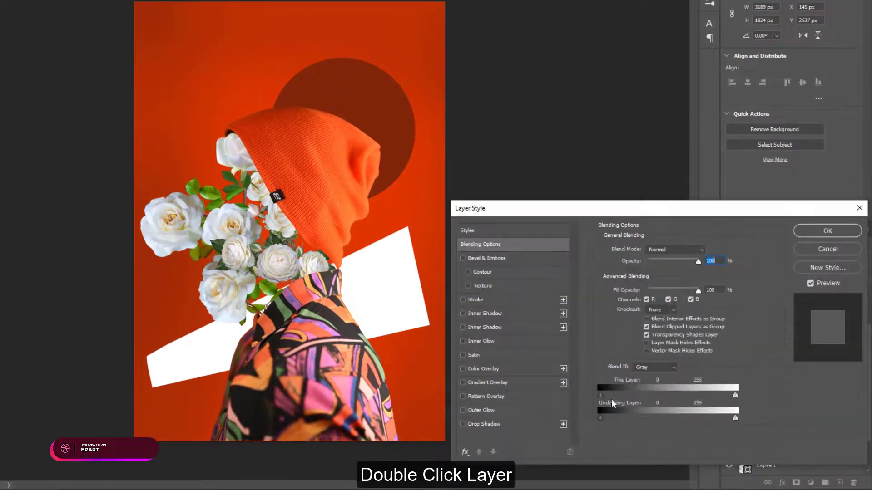
pyautogui.click(462, 383)
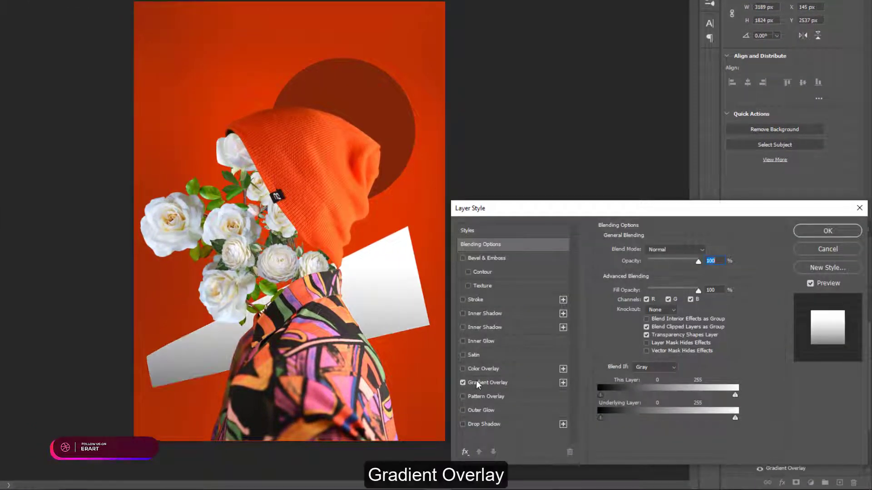
pyautogui.click(481, 383)
pyautogui.click(650, 275)
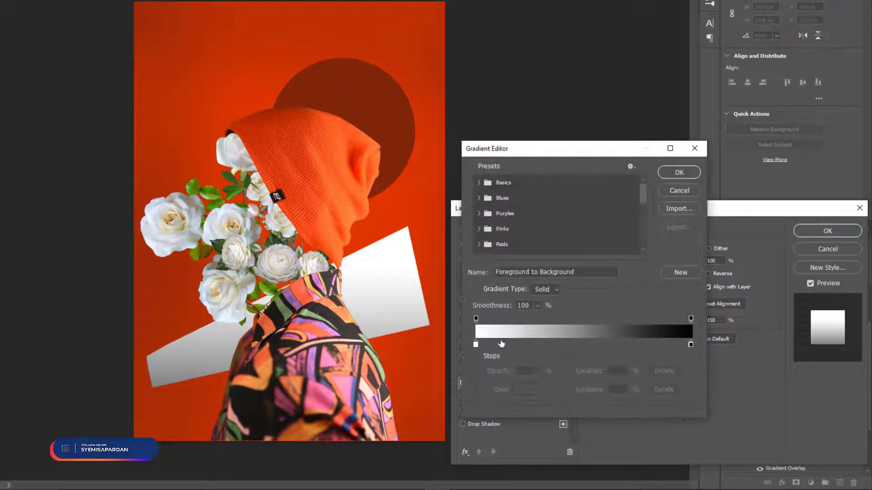
pyautogui.moveTo(475, 345); pyautogui.dragTo(476, 345)
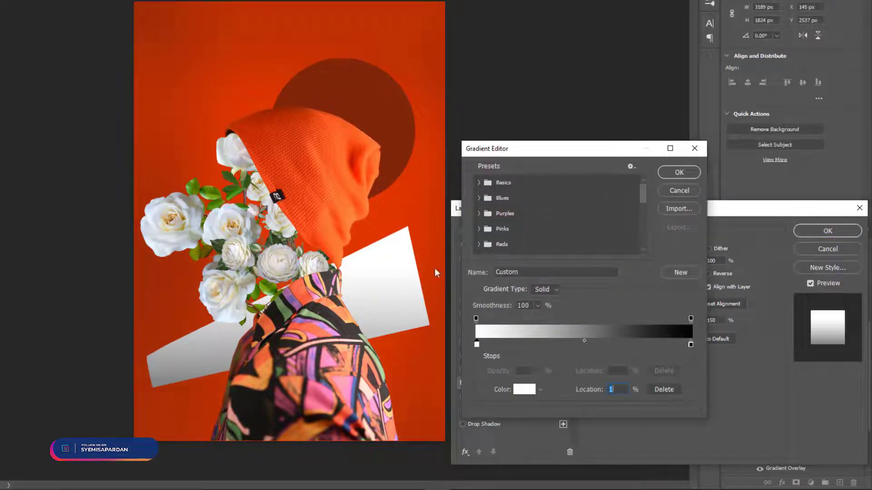
pyautogui.doubleClick(476, 346)
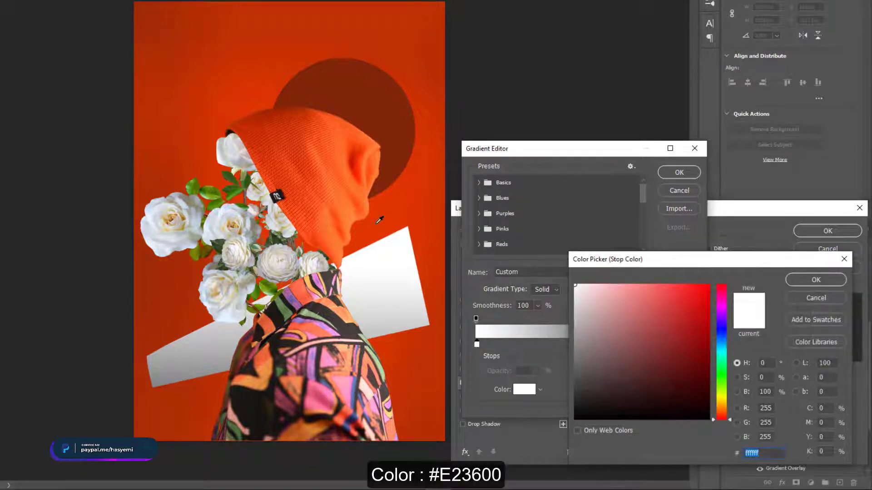
pyautogui.write('e23600')
pyautogui.click(795, 279)
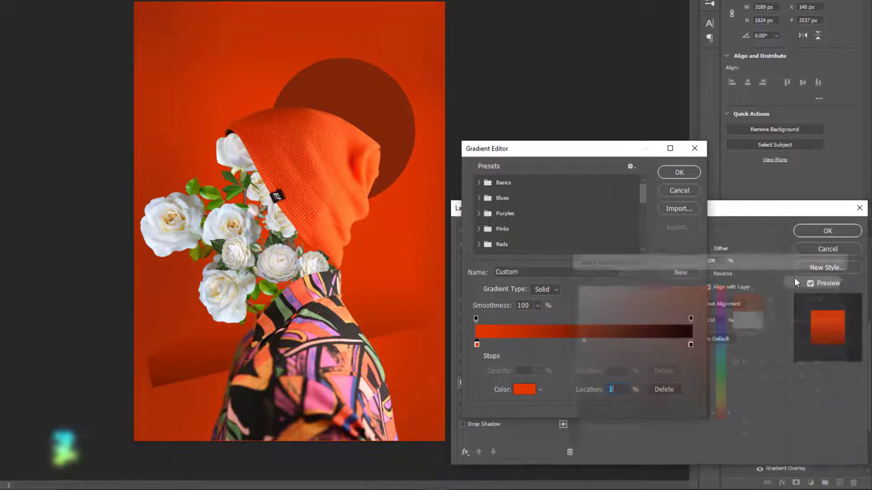
# Set the gradient's end color stop to #ff6609 and the overlay angle to -136°.
pyautogui.doubleClick(691, 345)
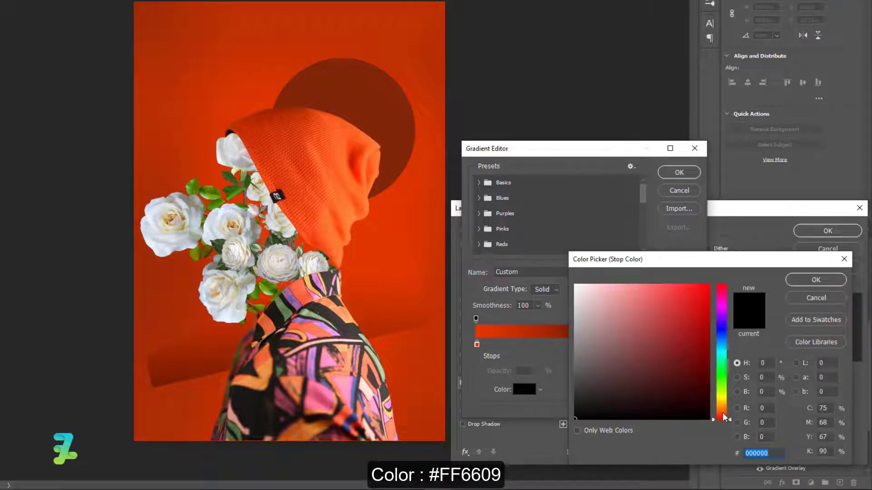
pyautogui.moveTo(725, 418); pyautogui.dragTo(725, 411)
pyautogui.click(700, 308)
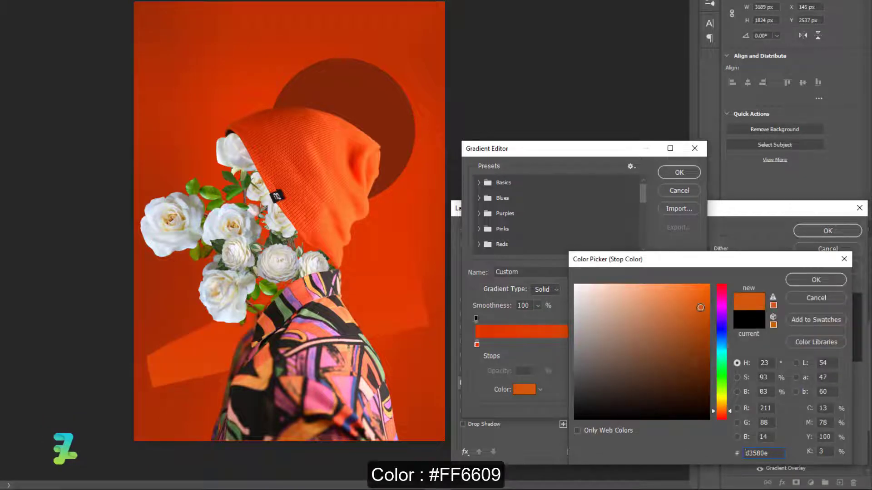
pyautogui.write('ff6609')
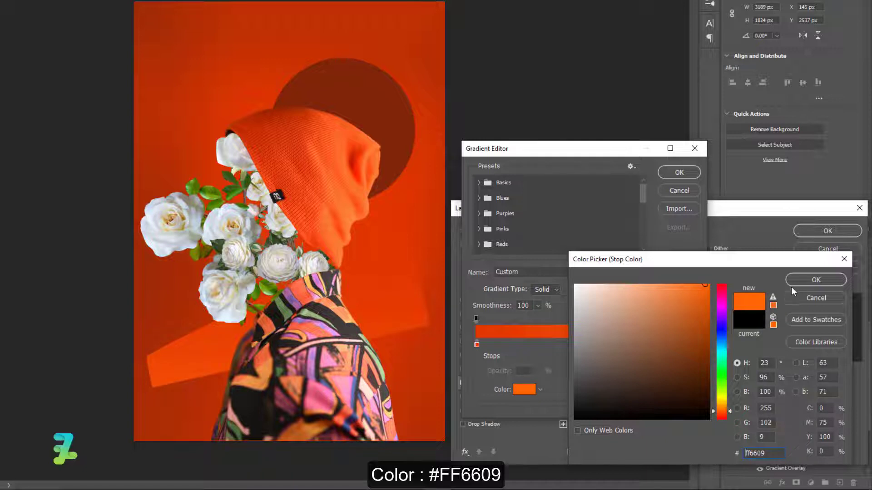
pyautogui.click(813, 281)
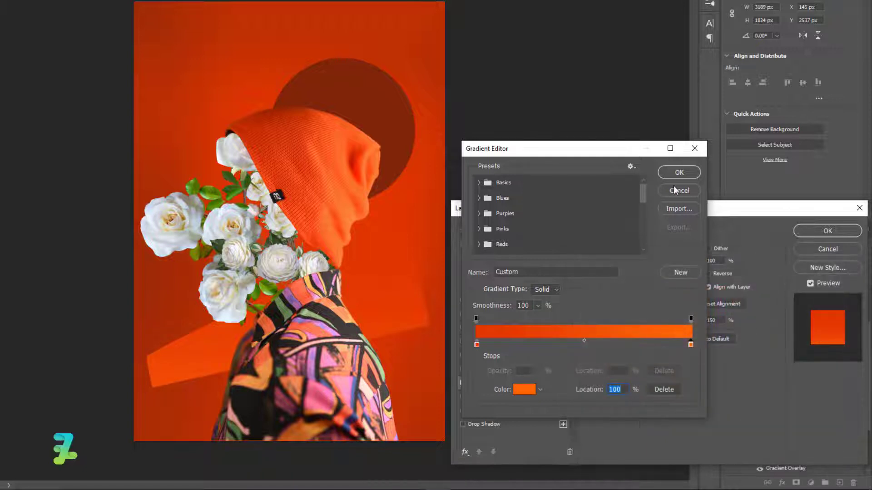
pyautogui.click(680, 172)
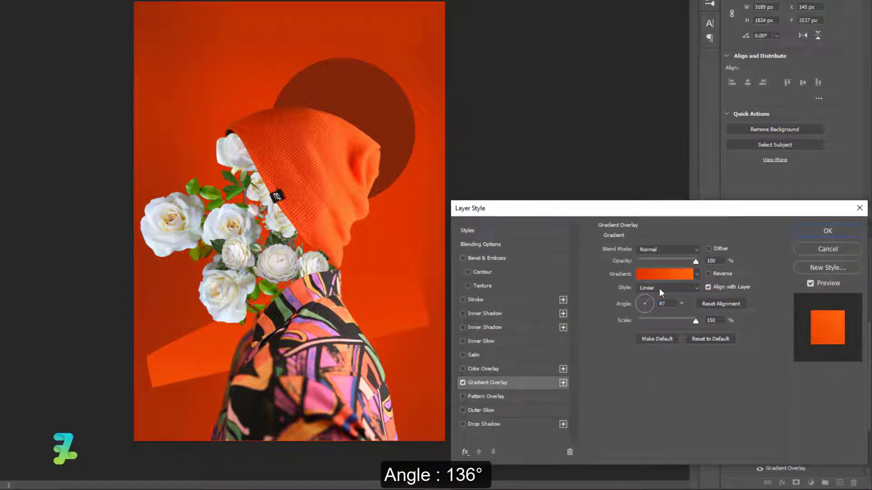
pyautogui.click(639, 309)
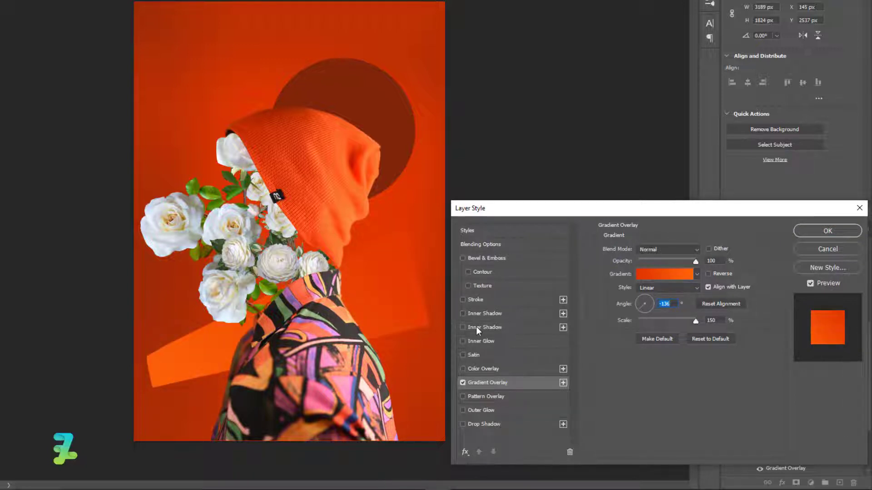
# Move the gradient's #e23600 stop to 47% and add a pale yellow #ffe28a stop at 0%.
pyautogui.click(656, 279)
pyautogui.moveTo(476, 345); pyautogui.dragTo(576, 344)
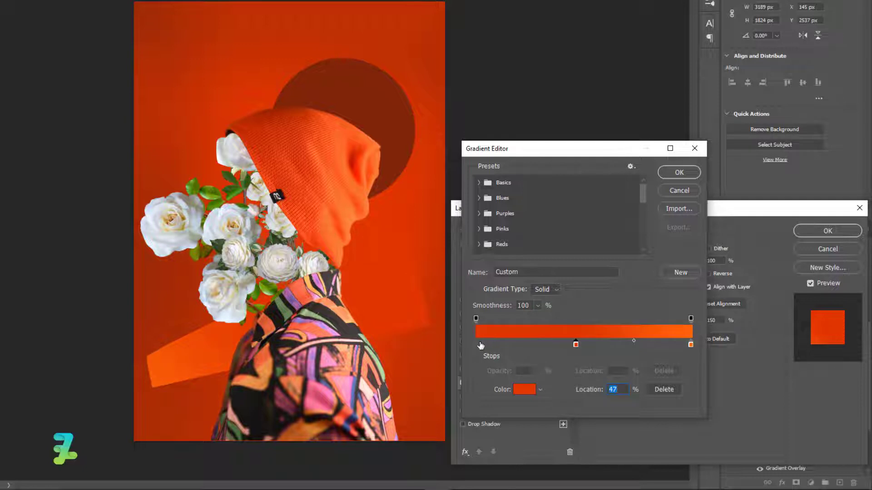
pyautogui.moveTo(480, 346); pyautogui.dragTo(475, 346)
pyautogui.doubleClick(475, 345)
pyautogui.click(717, 403)
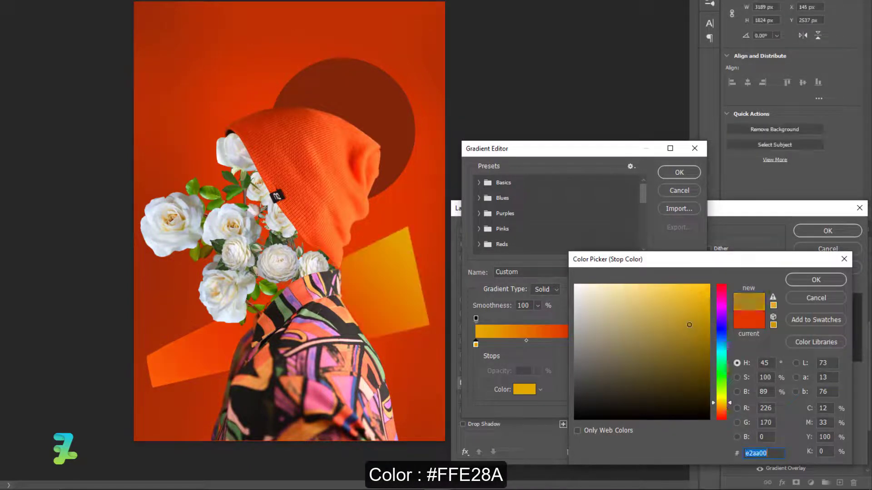
pyautogui.click(690, 293)
pyautogui.click(628, 295)
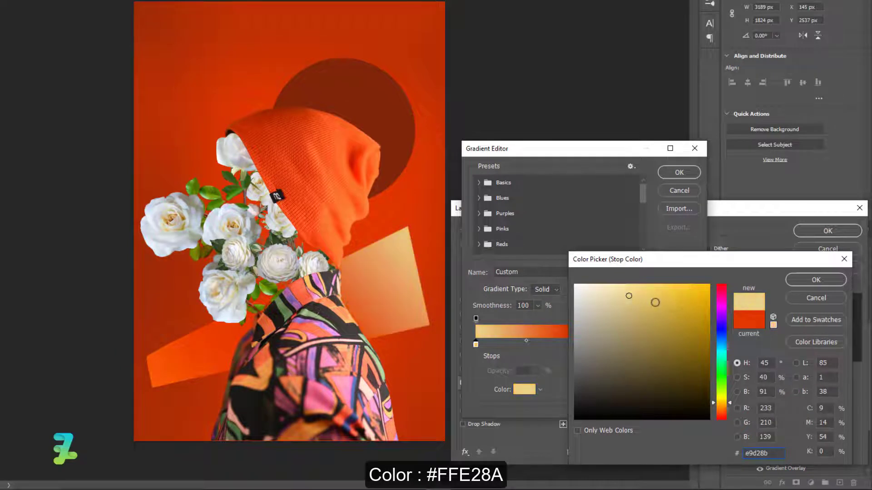
pyautogui.write('ffe28a')
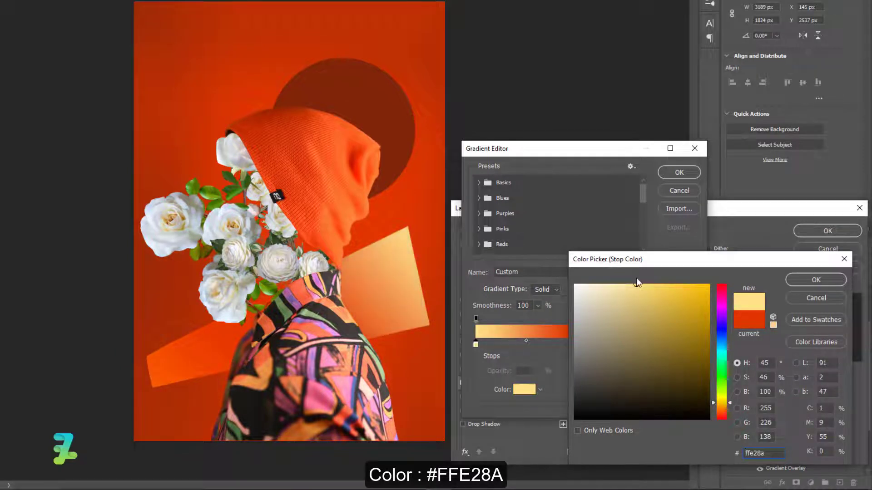
pyautogui.click(806, 280)
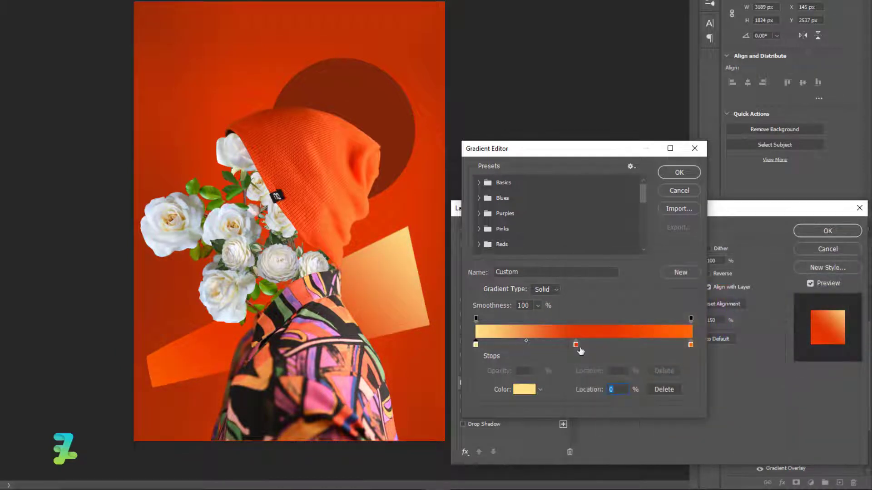
# Set the gradient's middle orange-red stop to location 50% and apply the Gradient Overlay to Layer 7.
pyautogui.click(576, 345)
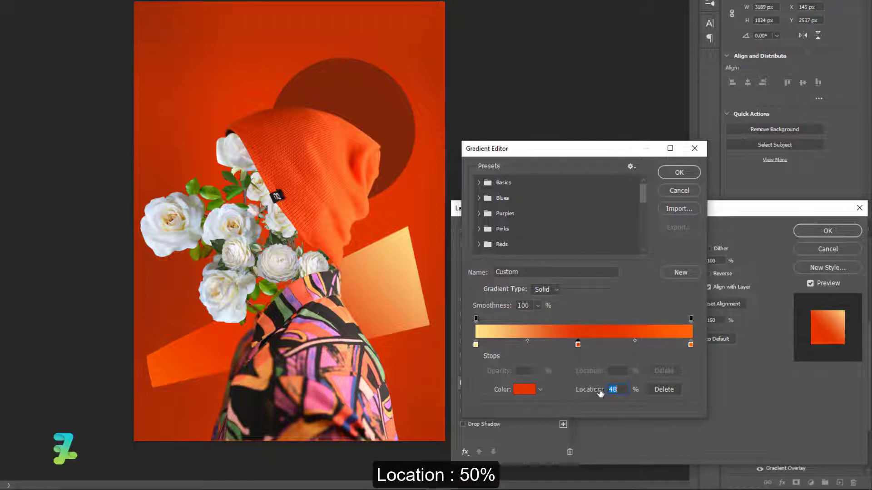
pyautogui.write('50')
pyautogui.press('Return')
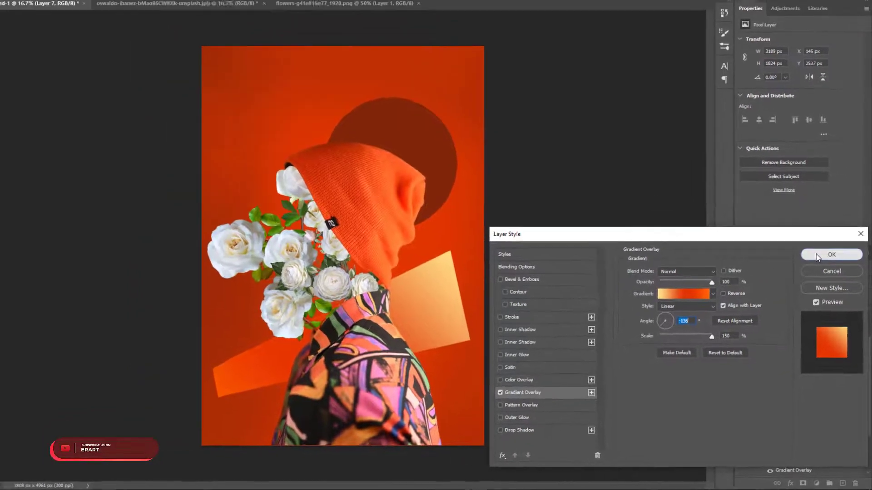
pyautogui.click(802, 233)
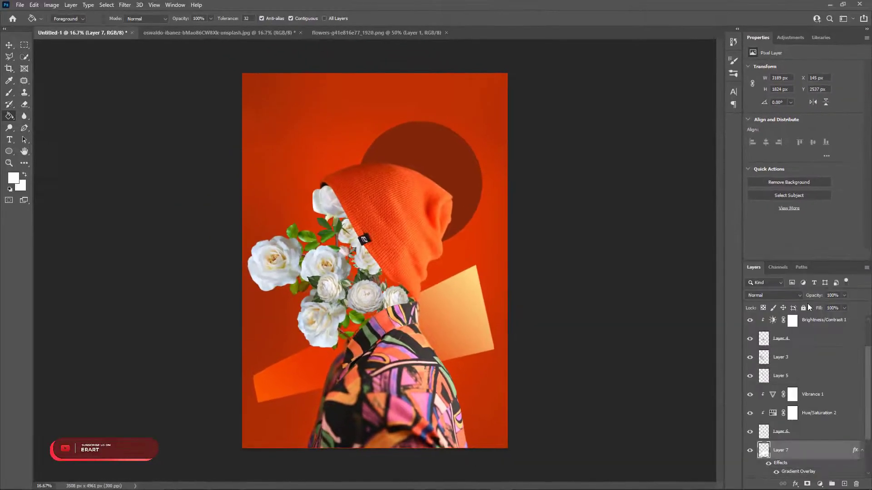
# Add a new layer above Layer 1 and clip it to Layer 1 with a clipping mask.
pyautogui.scroll(2, 783, 388)
pyautogui.click(834, 329)
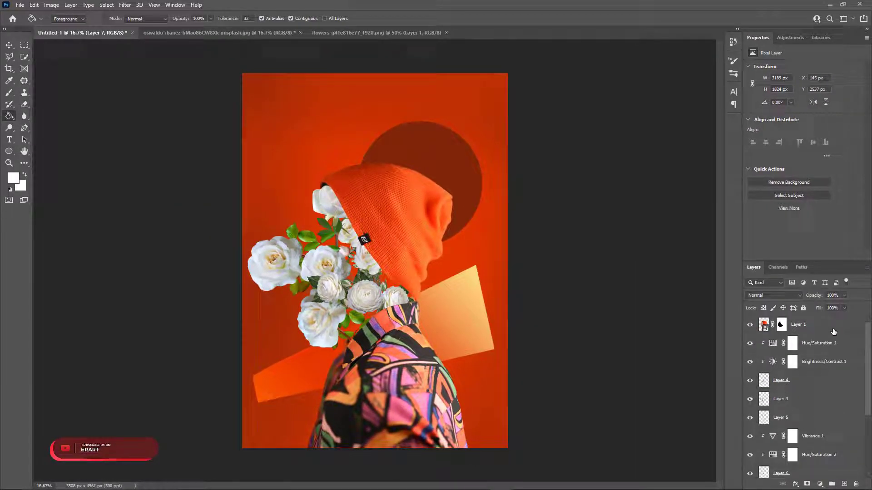
pyautogui.hotkey('ctrl', 'shift', 'alt', 'n')
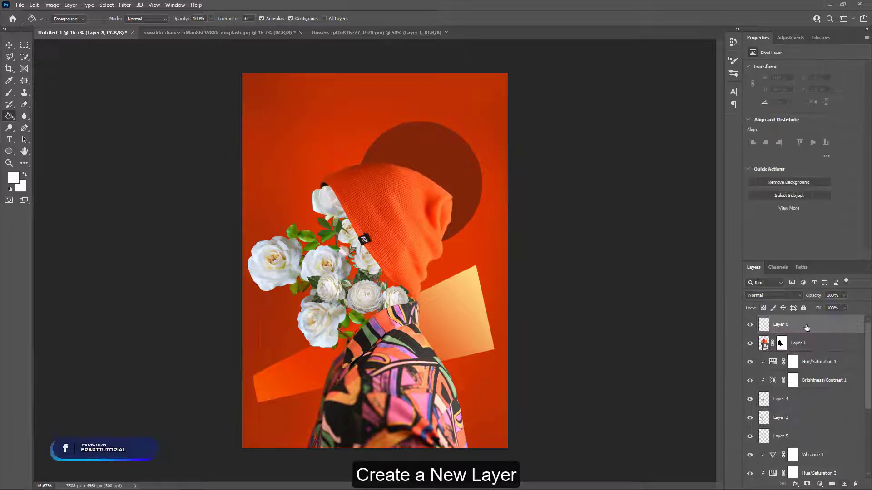
pyautogui.rightClick(805, 326)
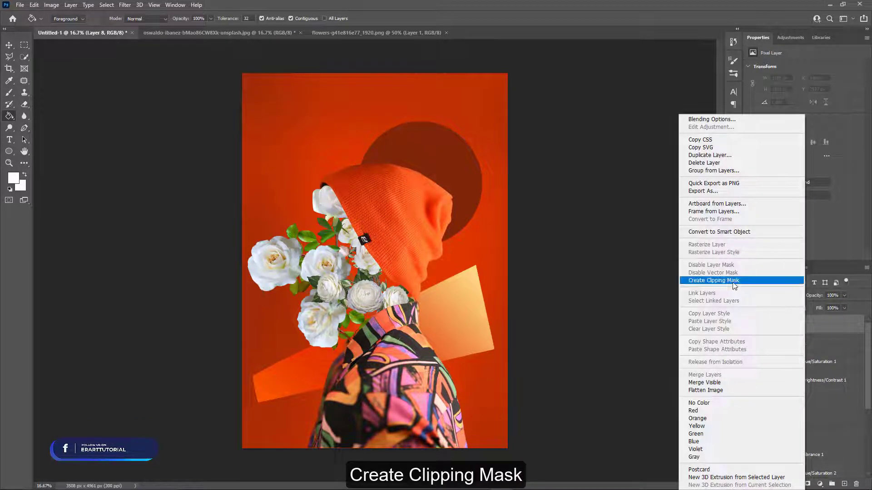
pyautogui.click(715, 280)
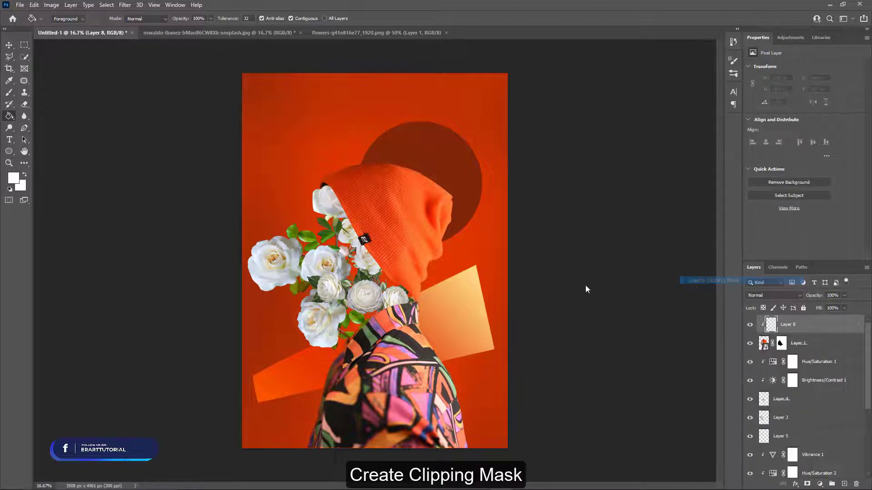
# Set up a Gradient tool gradient with 100% opacity at location 0% and 0% opacity at location 100%.
pyautogui.rightClick(11, 117)
pyautogui.click(48, 116)
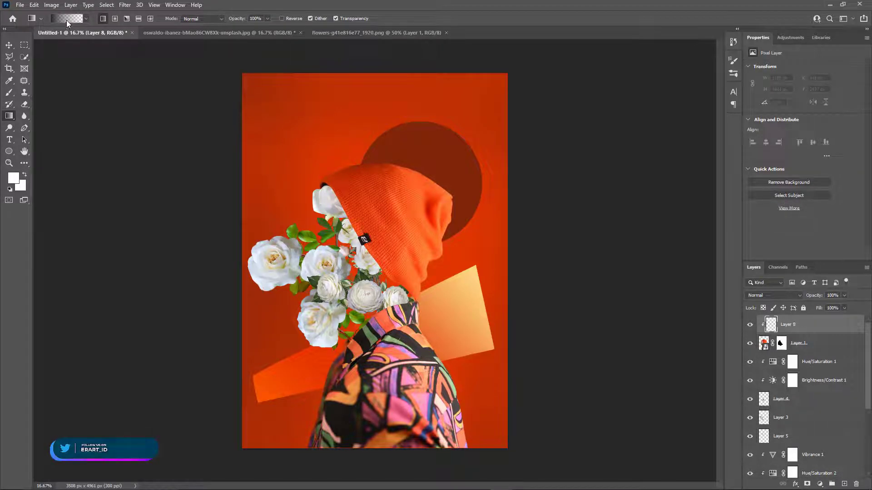
pyautogui.click(66, 19)
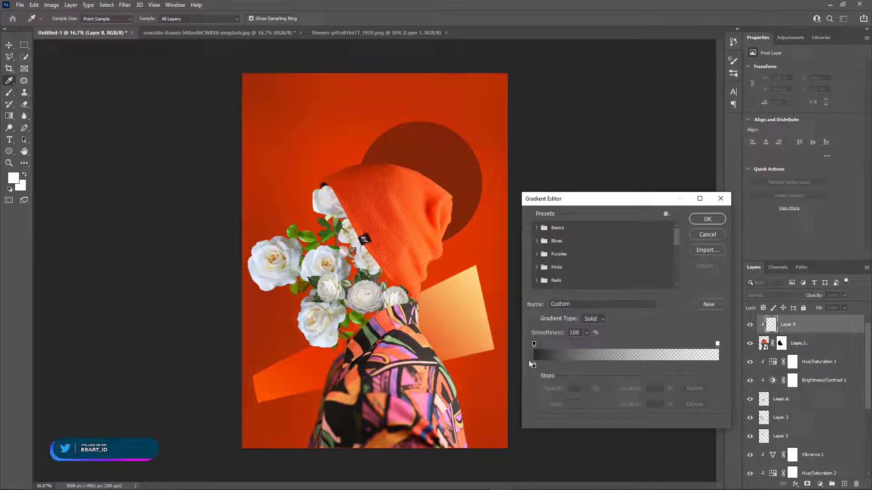
pyautogui.click(717, 344)
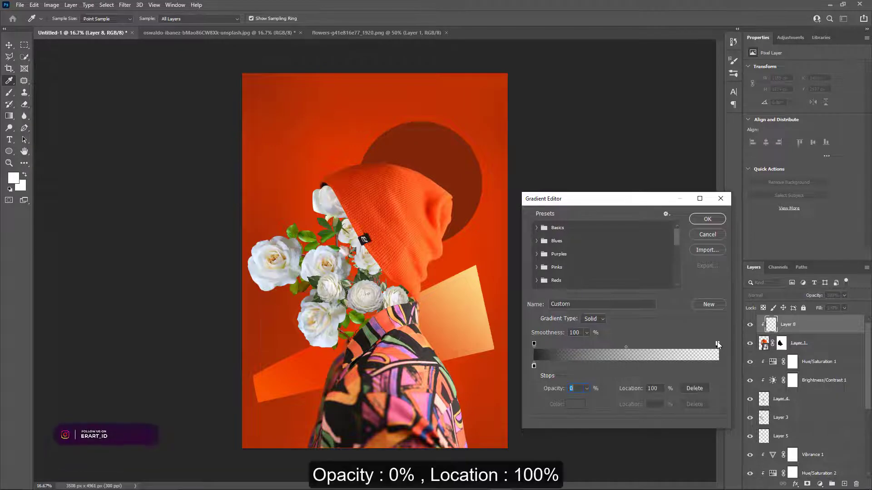
pyautogui.click(533, 345)
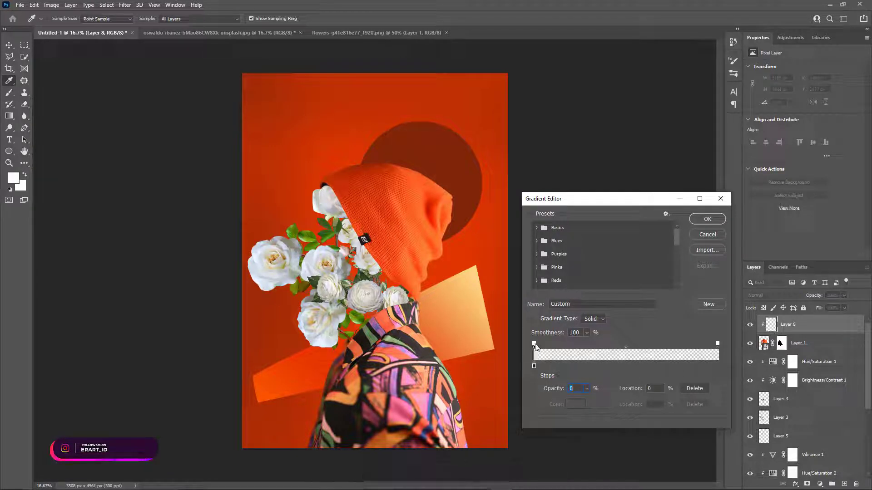
pyautogui.moveTo(535, 345)
pyautogui.mouseDown()
pyautogui.moveTo(576, 348)
pyautogui.moveTo(530, 350)
pyautogui.mouseUp()
pyautogui.click(533, 345)
pyautogui.click(692, 392)
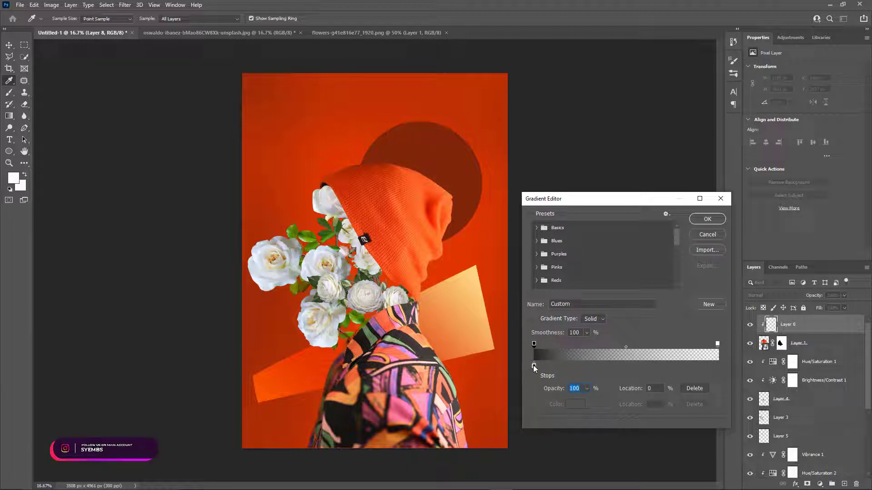
# Set the gradient's color stop at location 0% to orange #f18511 and apply the gradient settings.
pyautogui.click(533, 366)
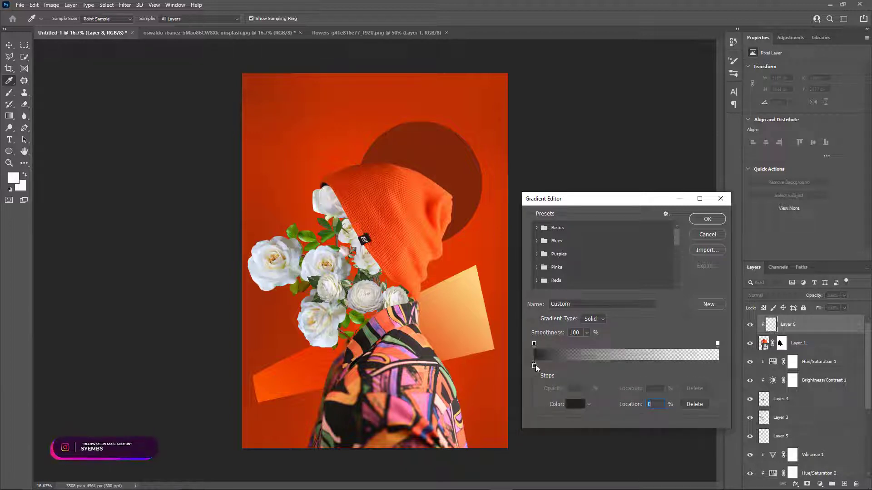
pyautogui.click(571, 402)
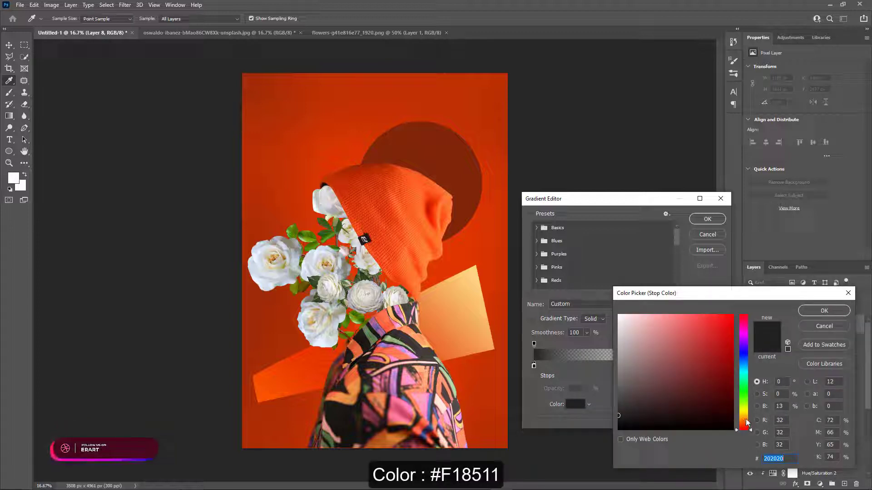
pyautogui.moveTo(745, 425)
pyautogui.mouseDown()
pyautogui.moveTo(749, 406)
pyautogui.moveTo(753, 422)
pyautogui.moveTo(720, 396)
pyautogui.moveTo(726, 321)
pyautogui.moveTo(748, 421)
pyautogui.mouseUp()
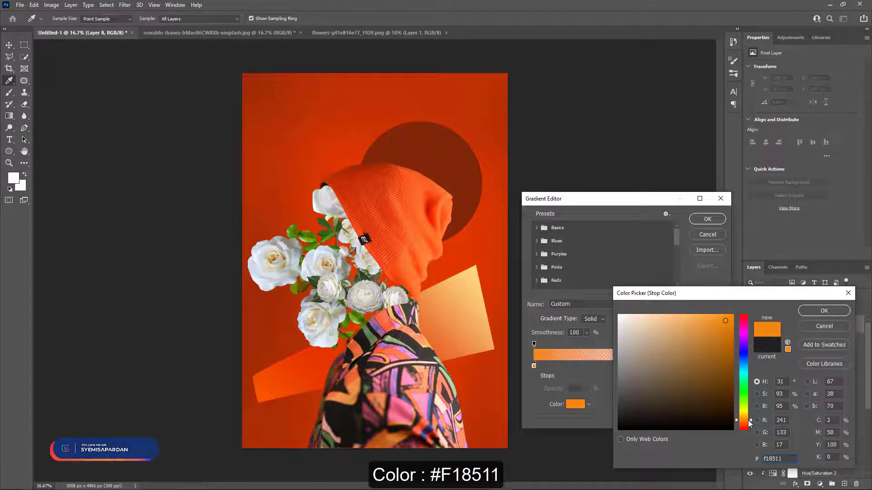
pyautogui.click(808, 311)
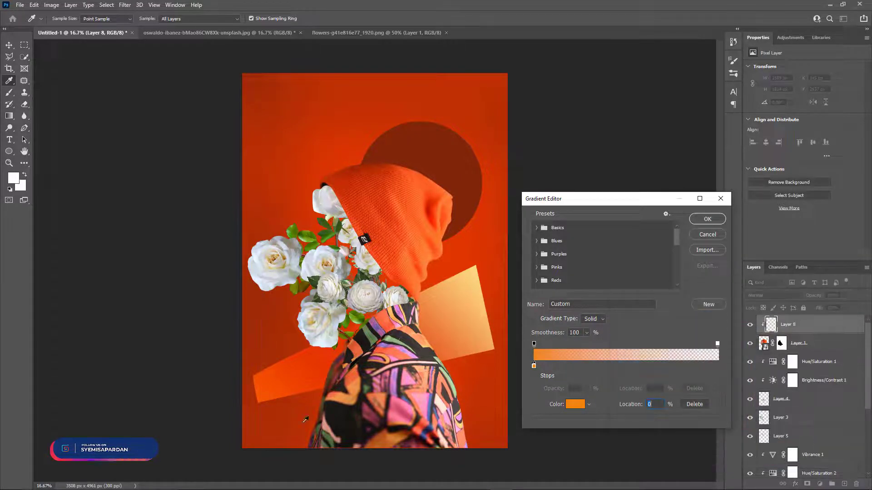
pyautogui.click(707, 219)
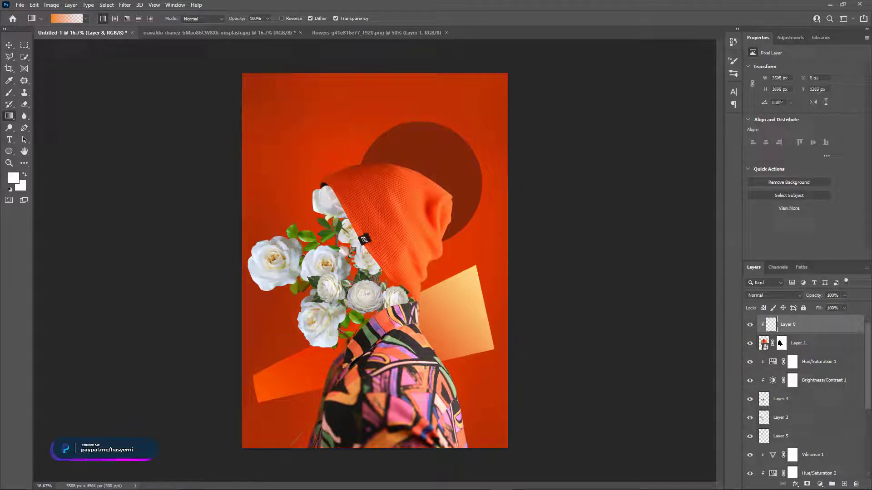
# Lay orange-to-transparent gradients over the jacket's lower edges on Layer 8, undoing the one across the beanie, and set the layer's opacity to 67%.
pyautogui.moveTo(259, 481); pyautogui.dragTo(270, 396)
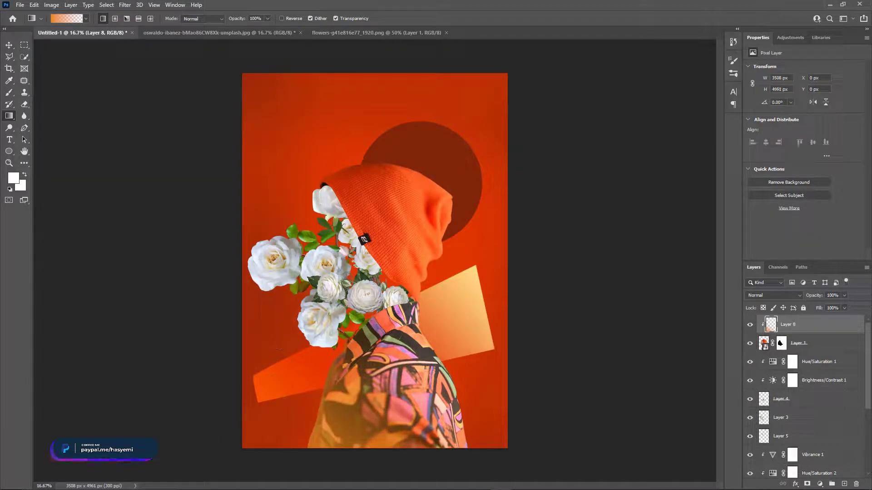
pyautogui.moveTo(278, 346); pyautogui.dragTo(319, 364)
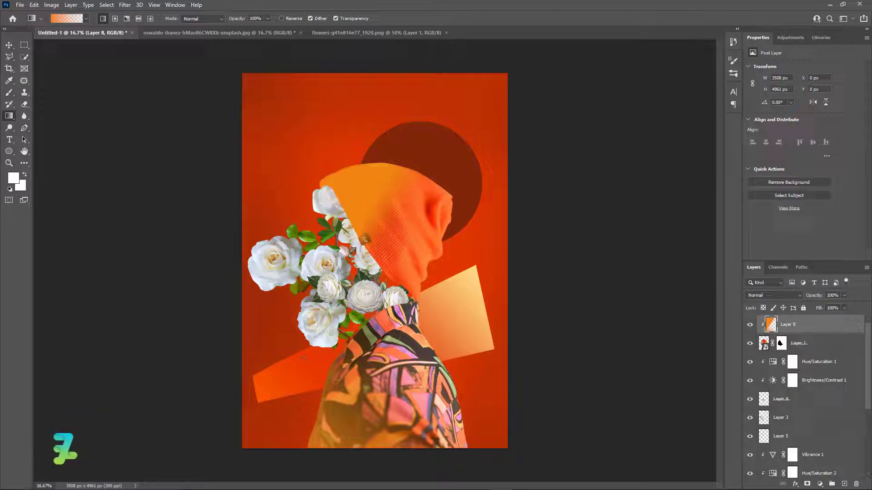
pyautogui.hotkey('ctrl', 'z')
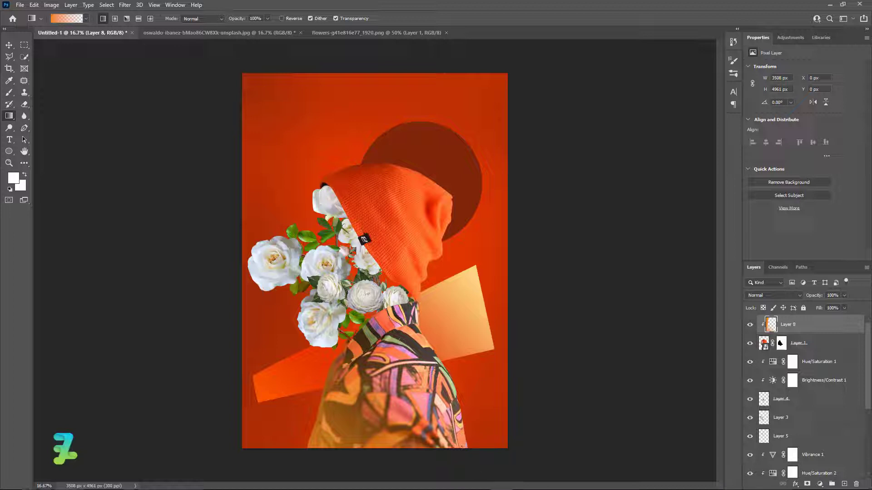
pyautogui.moveTo(442, 411); pyautogui.dragTo(442, 416)
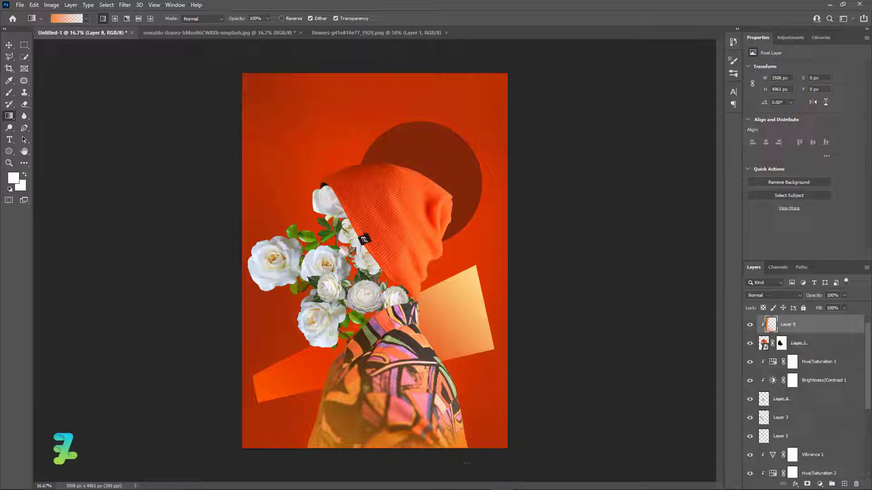
pyautogui.click(845, 295)
pyautogui.moveTo(824, 308); pyautogui.dragTo(825, 308)
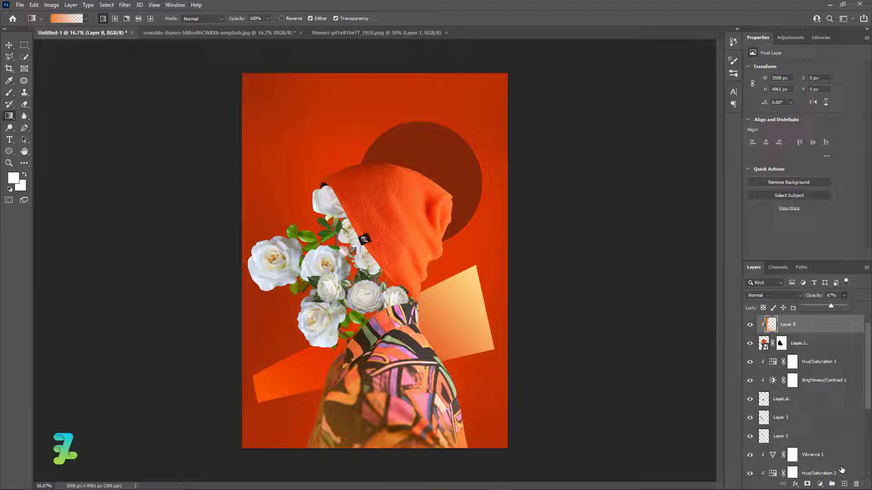
# Add a new layer above Layer 8 and set the brush's foreground color to #ffad94.
pyautogui.click(844, 484)
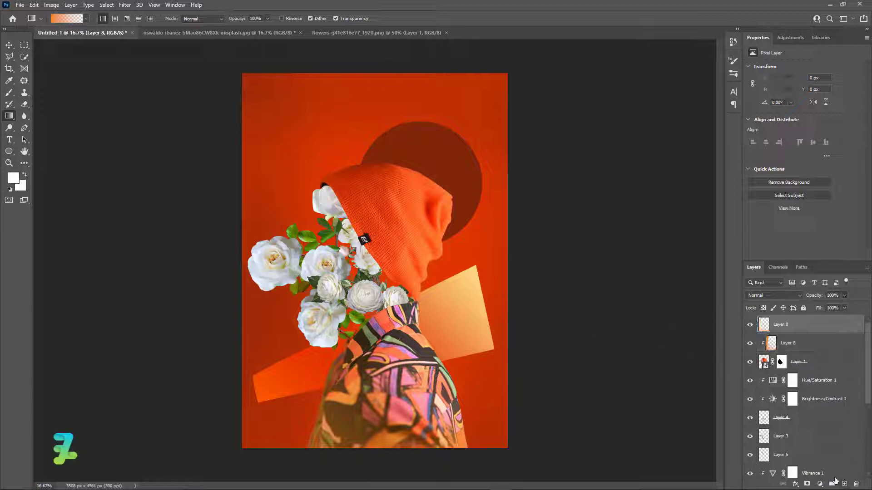
pyautogui.click(8, 93)
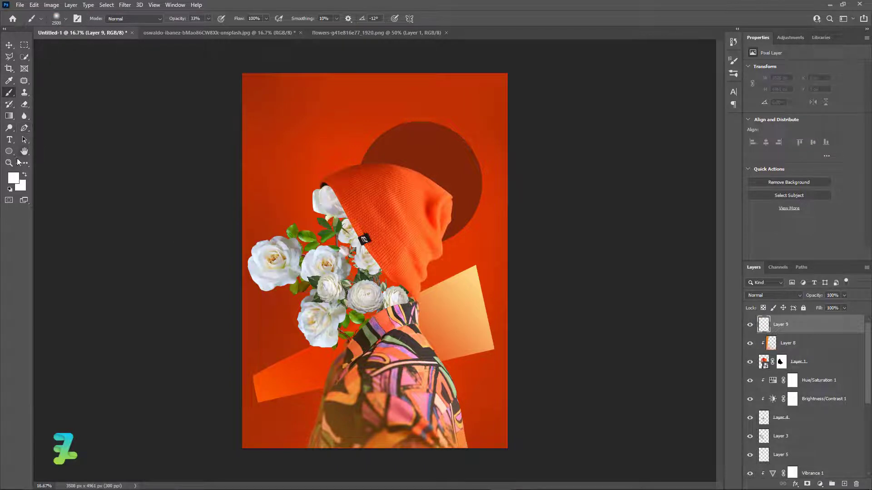
pyautogui.click(13, 178)
pyautogui.click(490, 365)
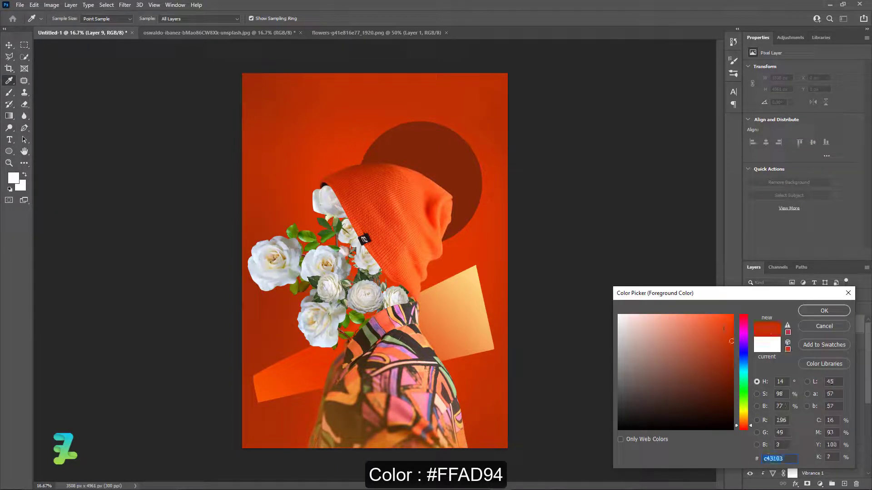
pyautogui.write('ffad94')
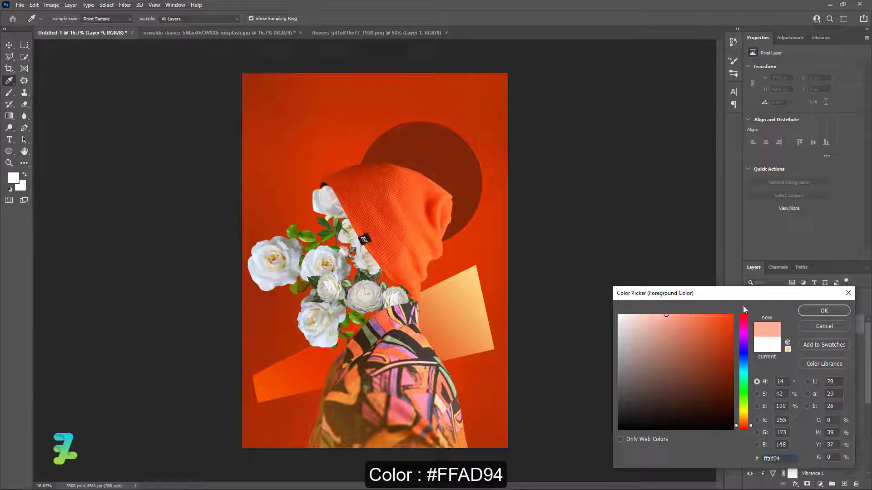
pyautogui.click(805, 312)
# Set the brush to 100% hardness and a size of 15 px.
pyautogui.press('b')
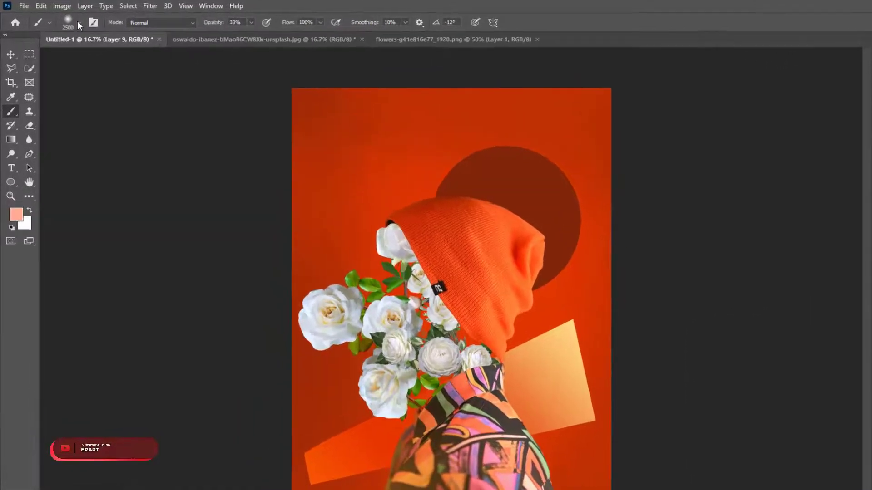
pyautogui.click(65, 18)
pyautogui.moveTo(84, 106); pyautogui.dragTo(160, 108)
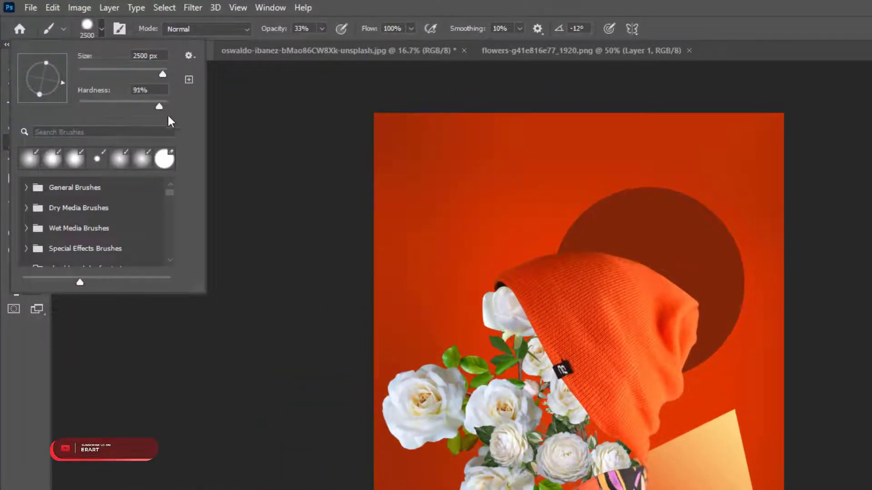
pyautogui.moveTo(234, 125); pyautogui.dragTo(242, 128)
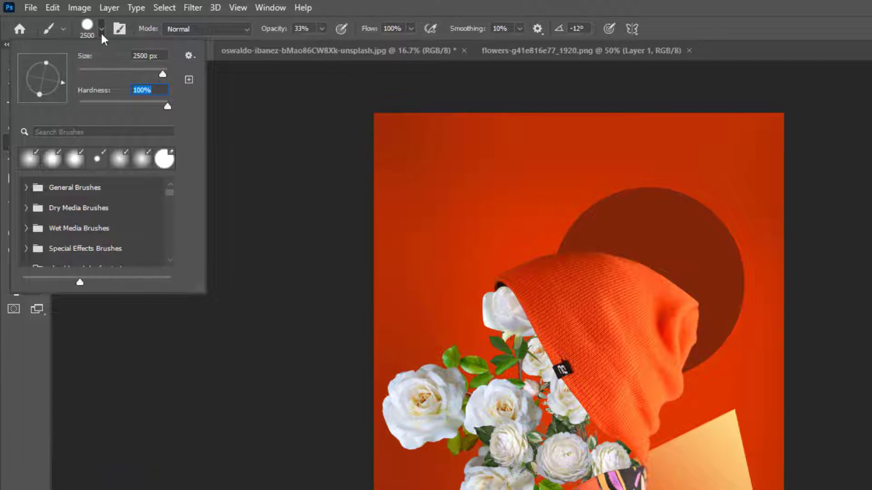
pyautogui.moveTo(159, 73); pyautogui.dragTo(62, 58)
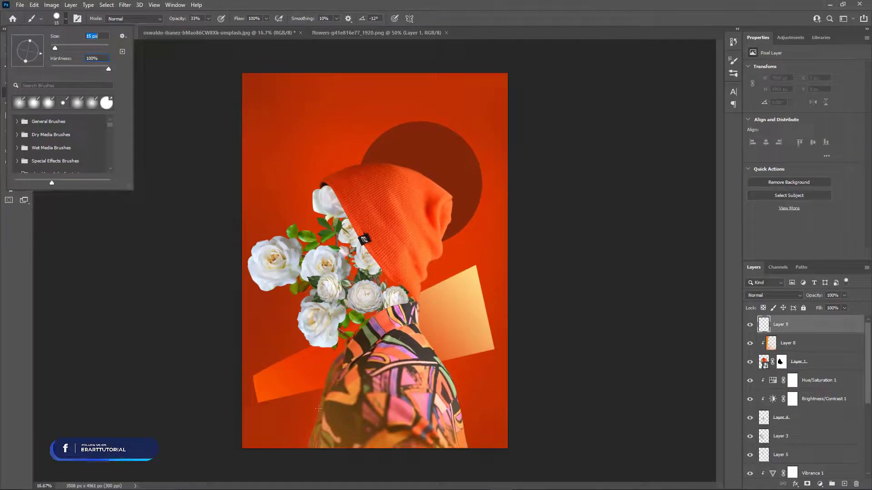
pyautogui.press('Return')
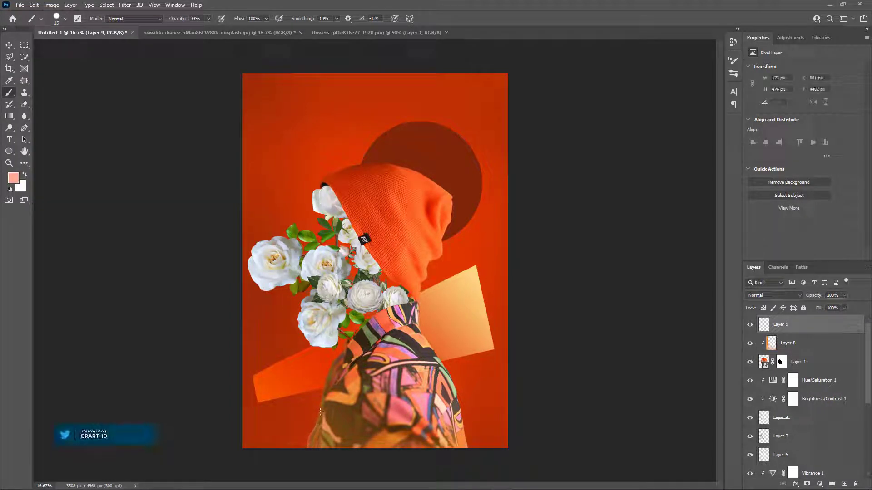
# Undo the brush stroke at the jacket's lower edge and change the foreground color to white #ffffff.
pyautogui.hotkey('ctrl', '=')
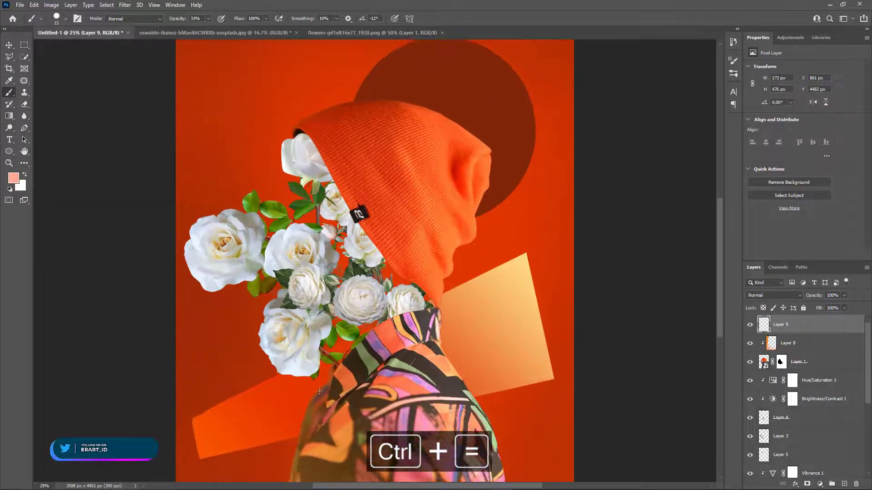
pyautogui.scroll(-5, 319, 390)
pyautogui.hotkey('ctrl', 'z')
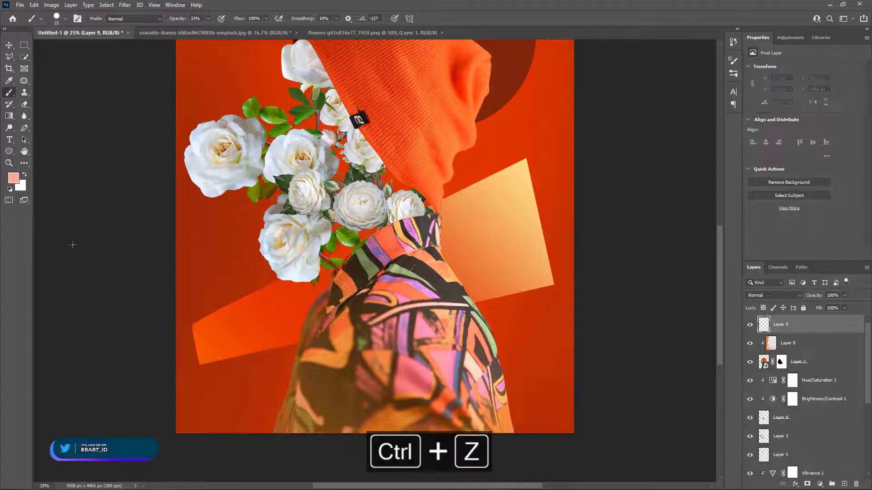
pyautogui.click(13, 178)
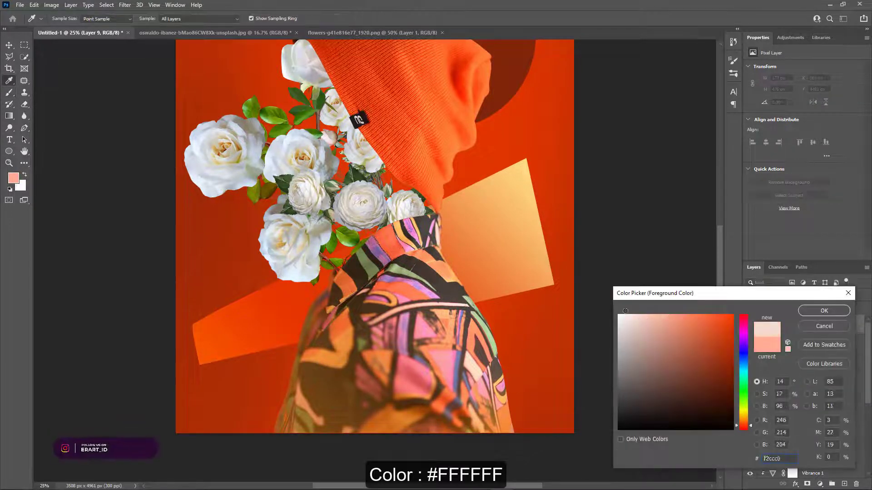
pyautogui.click(618, 315)
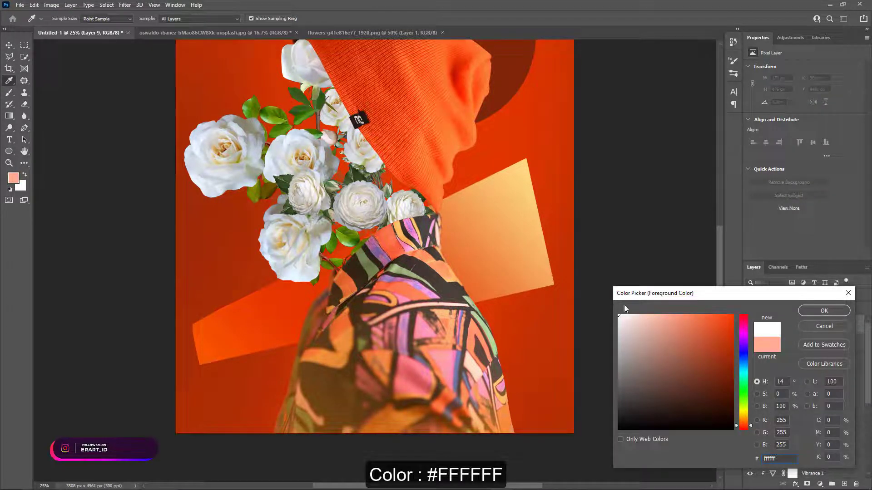
pyautogui.click(816, 311)
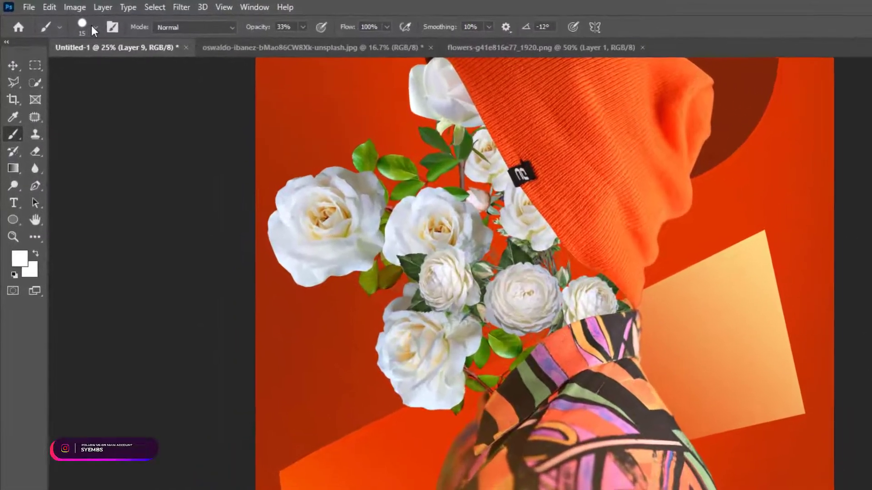
# Set the brush size to 30 px.
pyautogui.click(93, 27)
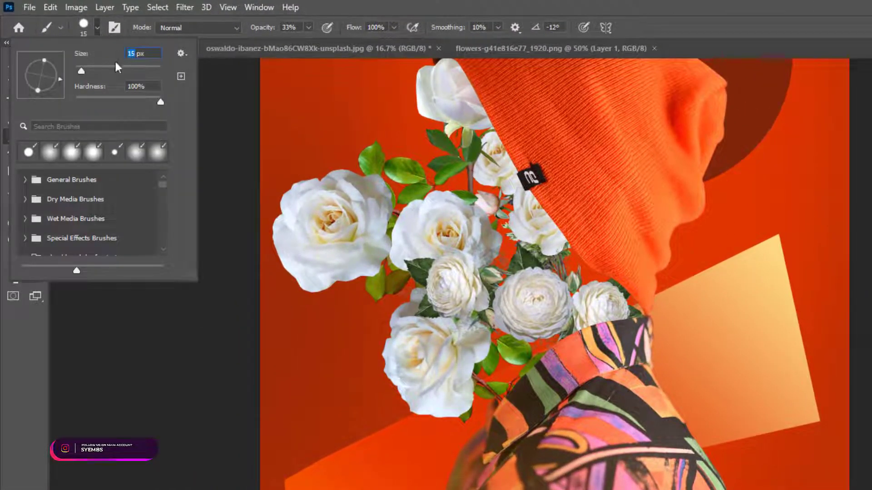
pyautogui.write('30')
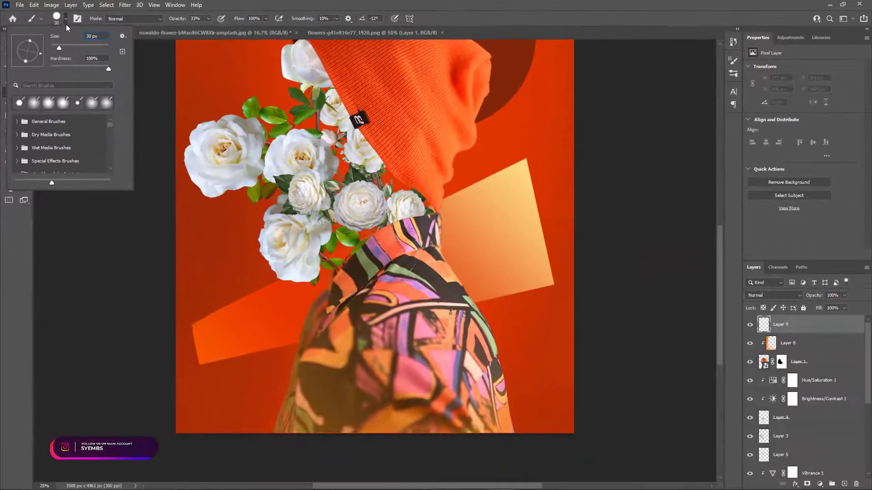
pyautogui.click(97, 29)
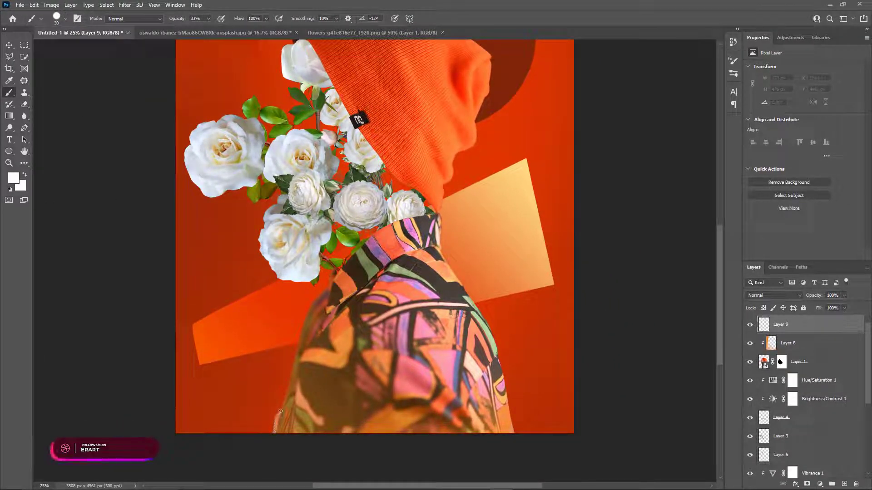
# Try a white brush stroke along the jacket's lower back edge, undo it, and set the brush opacity to 80%.
pyautogui.moveTo(281, 411); pyautogui.dragTo(295, 363)
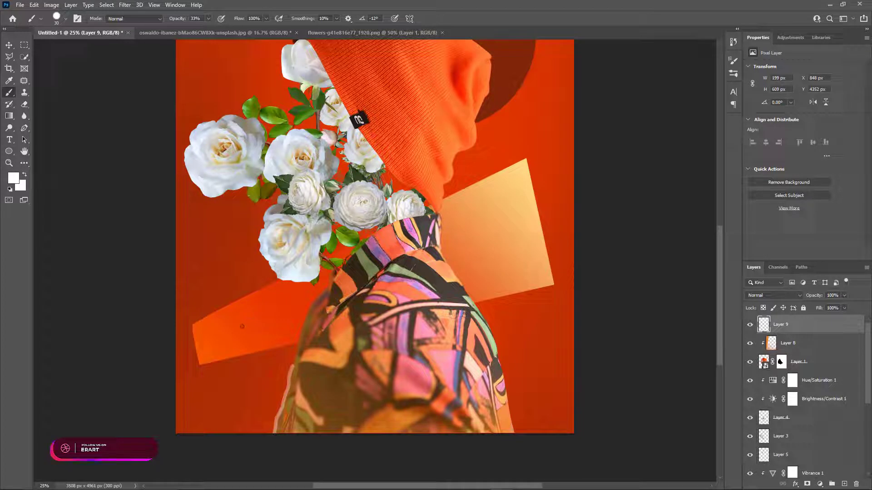
pyautogui.hotkey('ctrl', 'z')
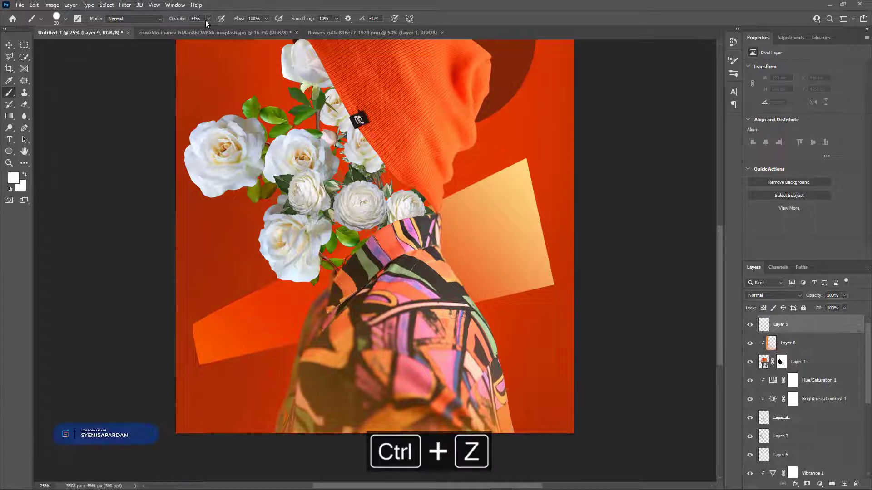
pyautogui.click(179, 22)
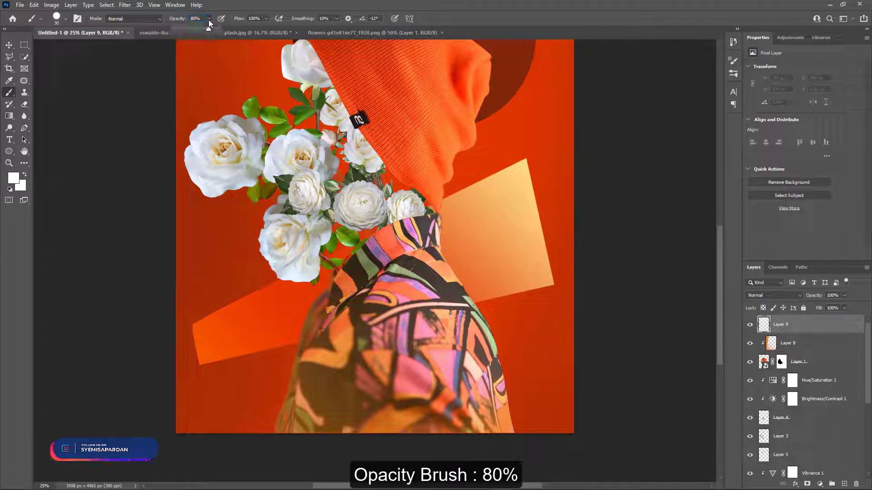
# Paint a white outline along the jacket's front, back and collar at 80% brush opacity, undoing stray strokes.
pyautogui.write('80')
pyautogui.press('Return')
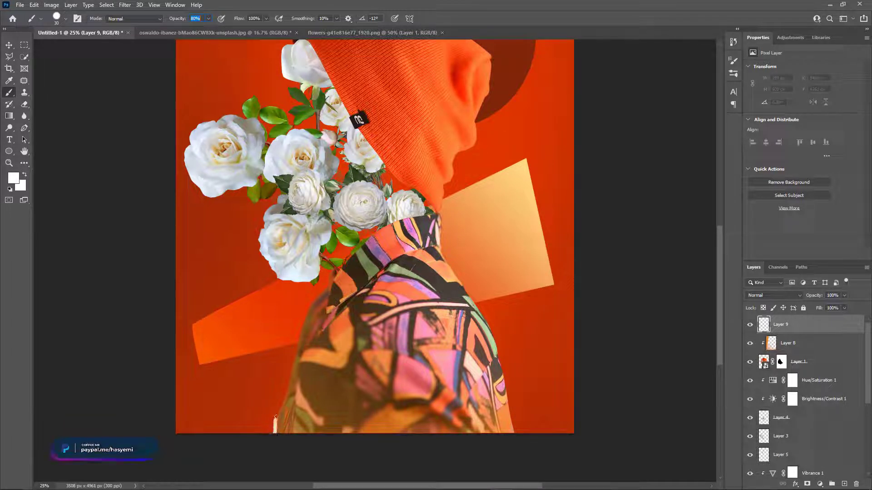
pyautogui.moveTo(274, 433)
pyautogui.mouseDown()
pyautogui.moveTo(308, 312)
pyautogui.moveTo(337, 269)
pyautogui.mouseUp()
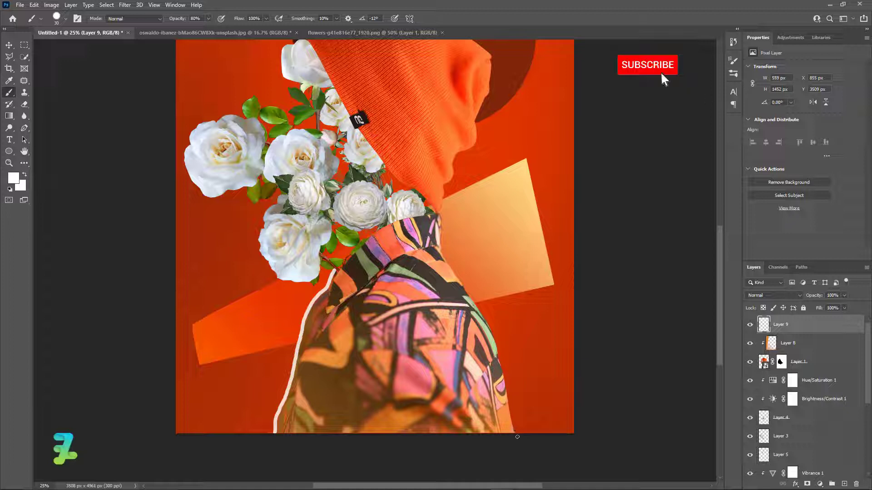
pyautogui.moveTo(513, 429); pyautogui.dragTo(497, 348)
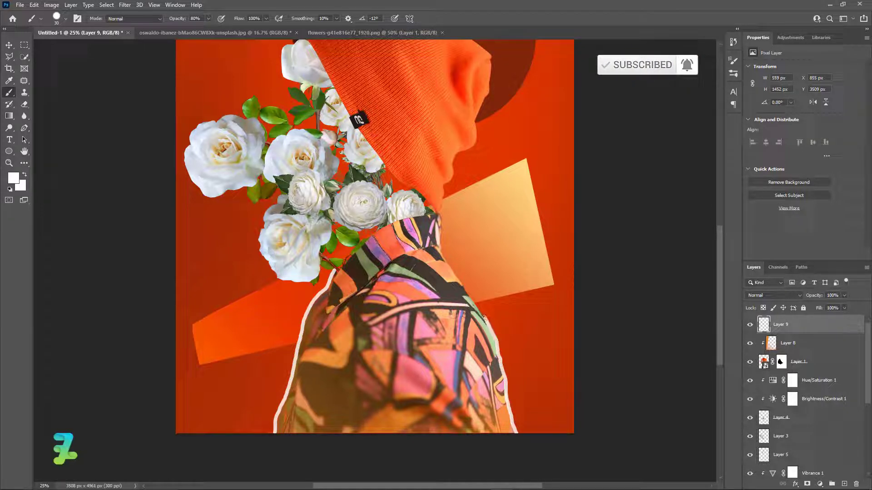
pyautogui.moveTo(472, 300); pyautogui.dragTo(440, 249)
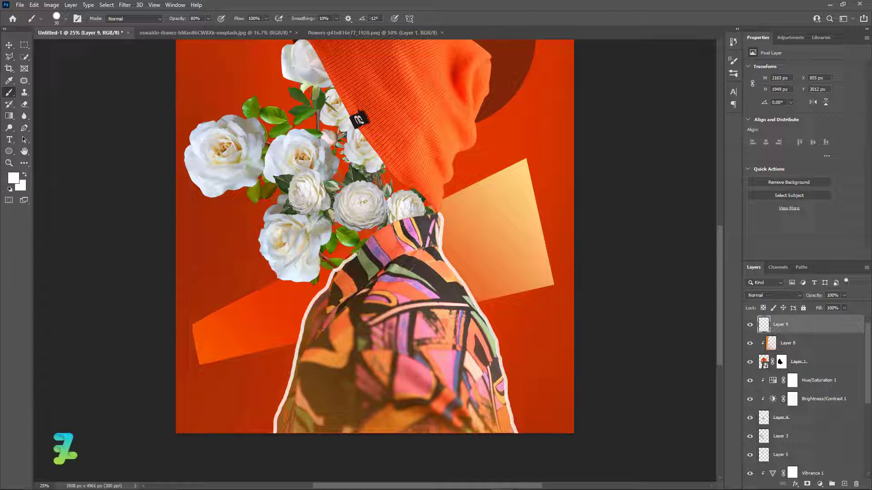
pyautogui.hotkey('ctrl', 'z')
pyautogui.hotkey('ctrl', 'z')
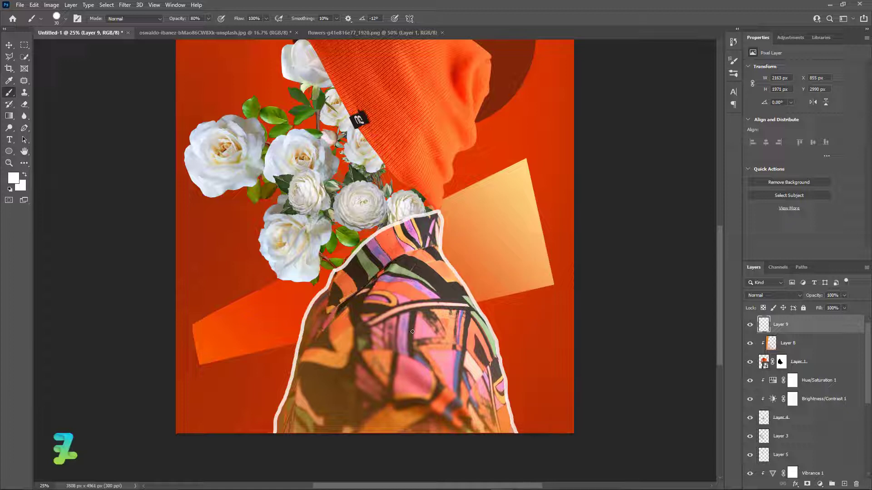
# Set the blend mode of the jacket outline layer to Darken.
pyautogui.scroll(-1, 453, 324)
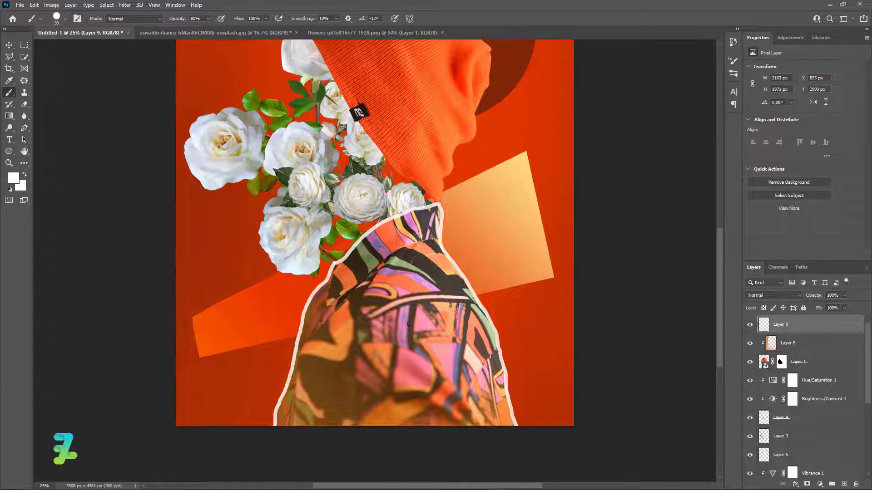
pyautogui.scroll(10, 372, 349)
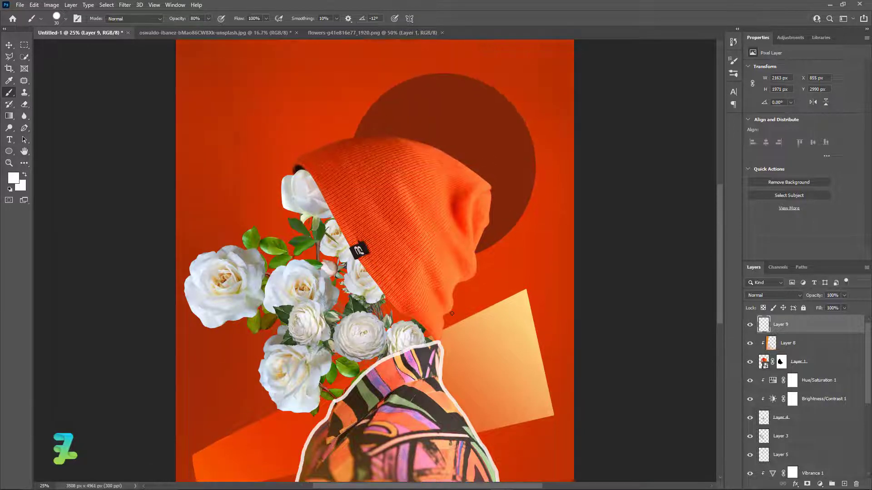
pyautogui.scroll(5, 454, 310)
pyautogui.scroll(-5, 459, 314)
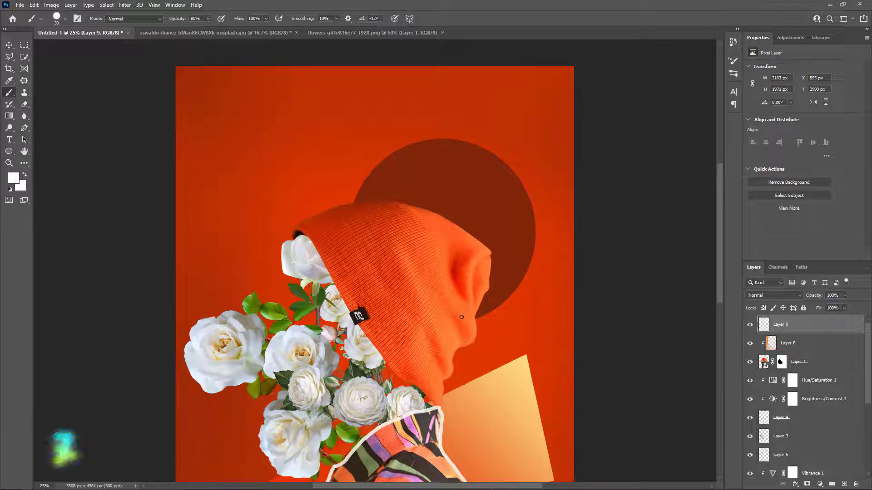
pyautogui.hotkey('ctrl', '-')
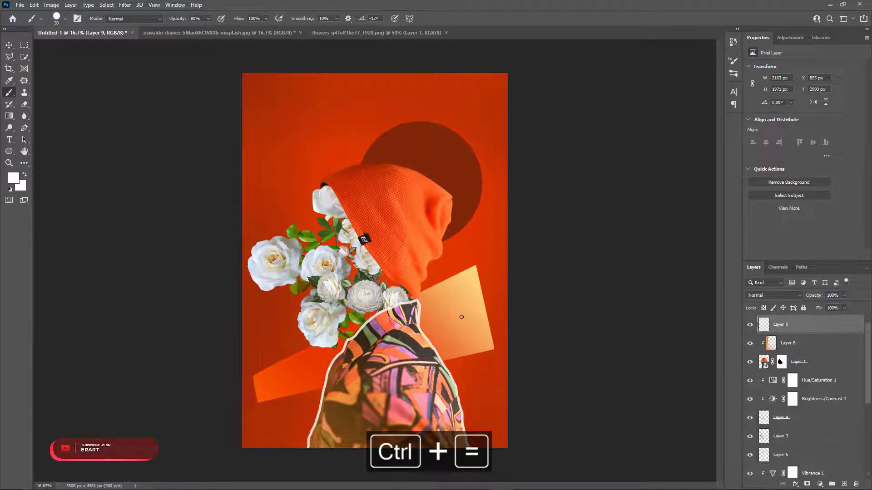
pyautogui.click(8, 46)
pyautogui.scroll(-5, 799, 408)
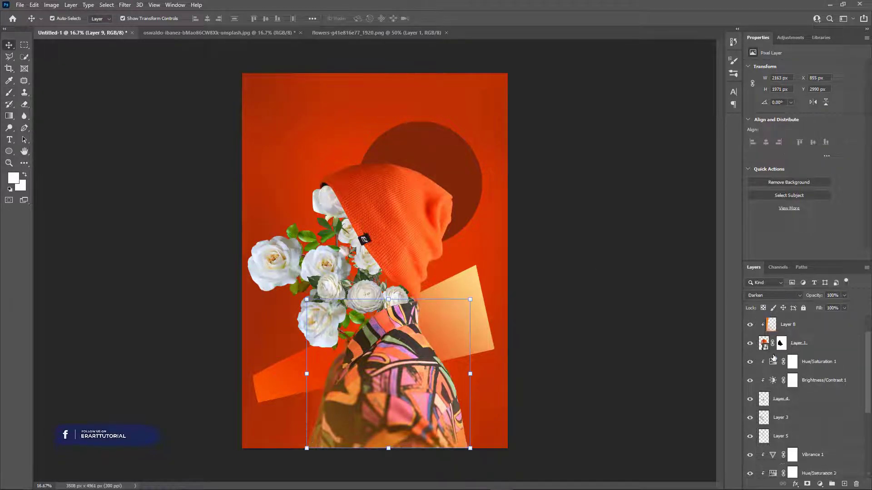
# Add a new layer above Layer 2 and set the foreground color to yellow #ffc832.
pyautogui.click(806, 451)
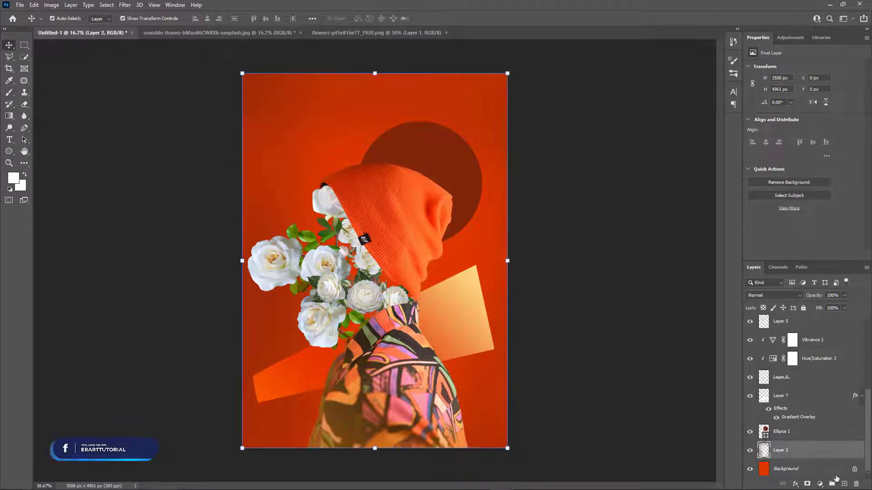
pyautogui.click(844, 484)
pyautogui.click(11, 179)
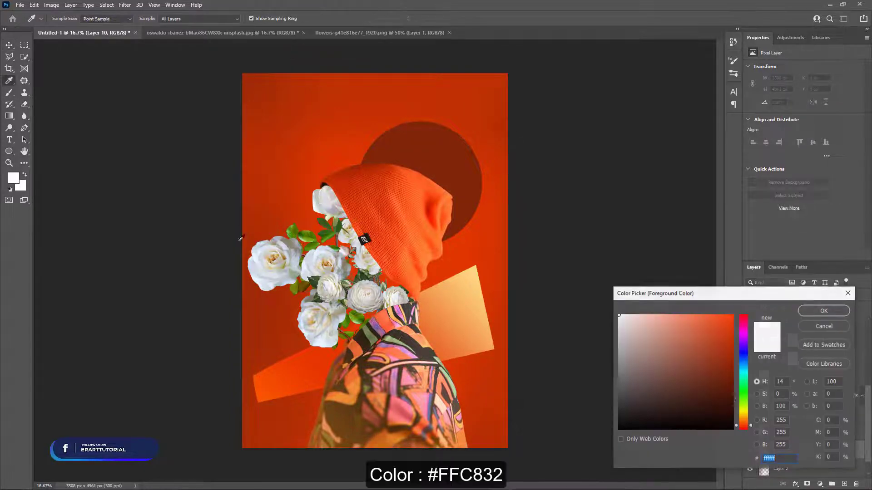
pyautogui.moveTo(740, 424); pyautogui.dragTo(750, 419)
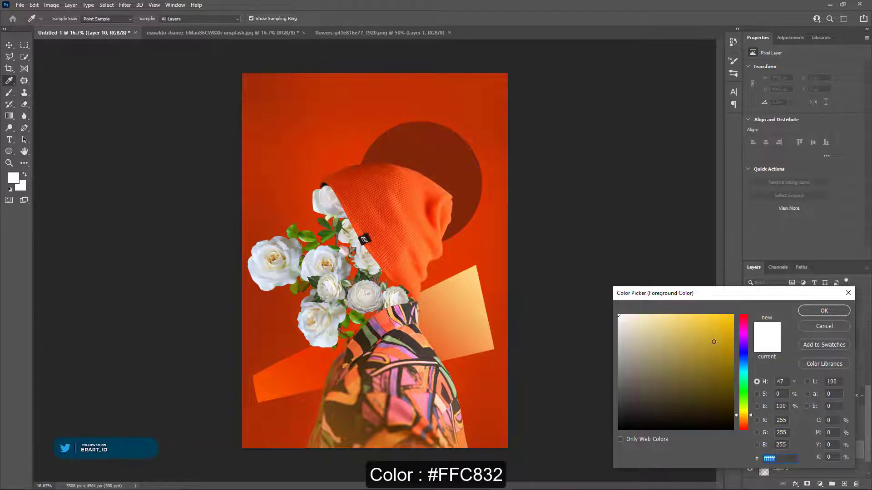
pyautogui.moveTo(712, 342)
pyautogui.mouseDown()
pyautogui.moveTo(727, 316)
pyautogui.moveTo(679, 308)
pyautogui.moveTo(710, 314)
pyautogui.mouseUp()
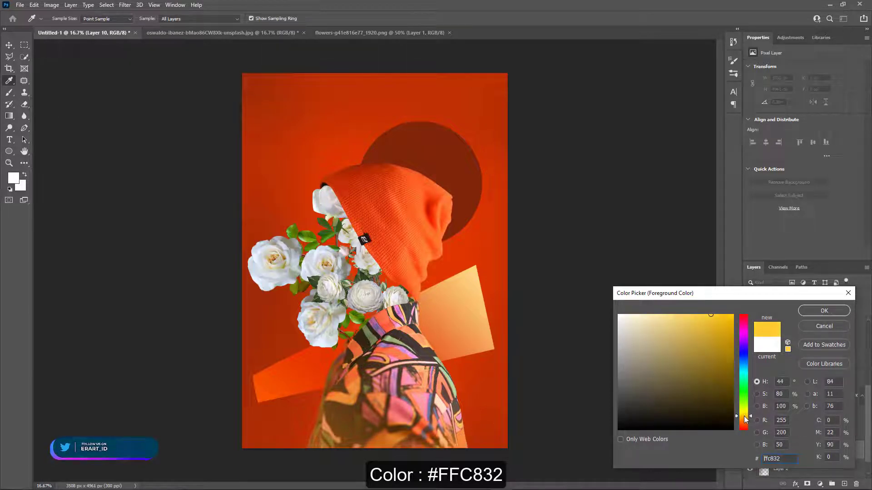
pyautogui.click(824, 310)
# Set the brush to its minimum hardness and a size of about 3900 px.
pyautogui.click(8, 92)
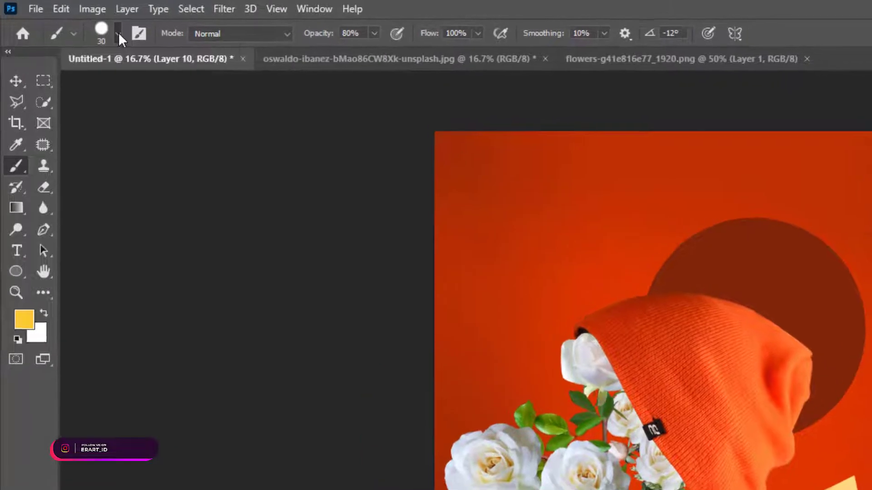
pyautogui.click(66, 18)
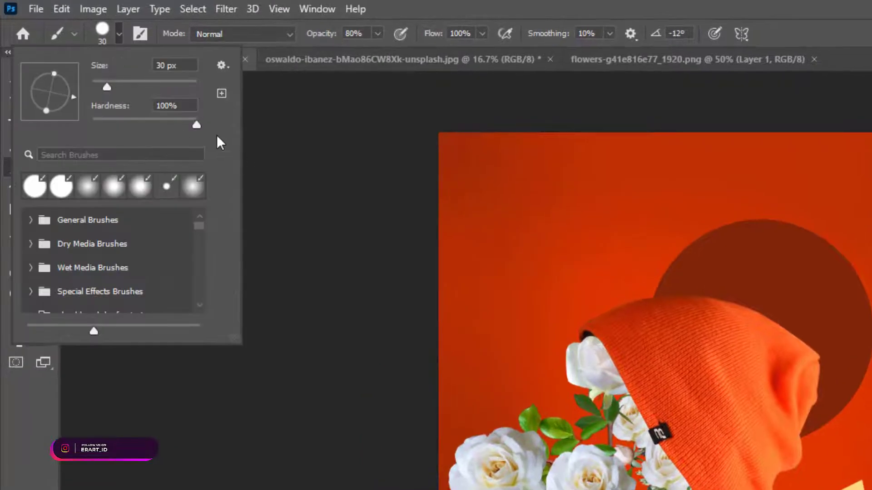
pyautogui.moveTo(196, 123); pyautogui.dragTo(46, 121)
pyautogui.moveTo(93, 84)
pyautogui.mouseDown()
pyautogui.moveTo(189, 98)
pyautogui.moveTo(192, 87)
pyautogui.mouseUp()
pyautogui.click(119, 34)
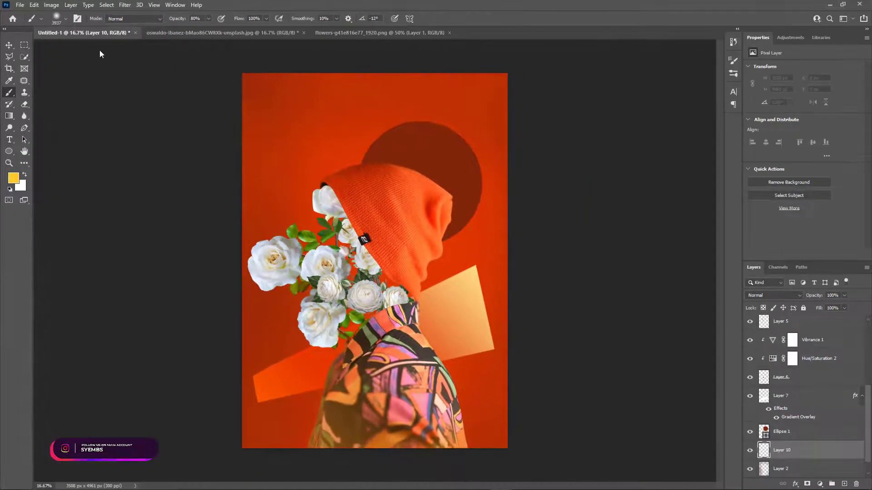
pyautogui.click(338, 218)
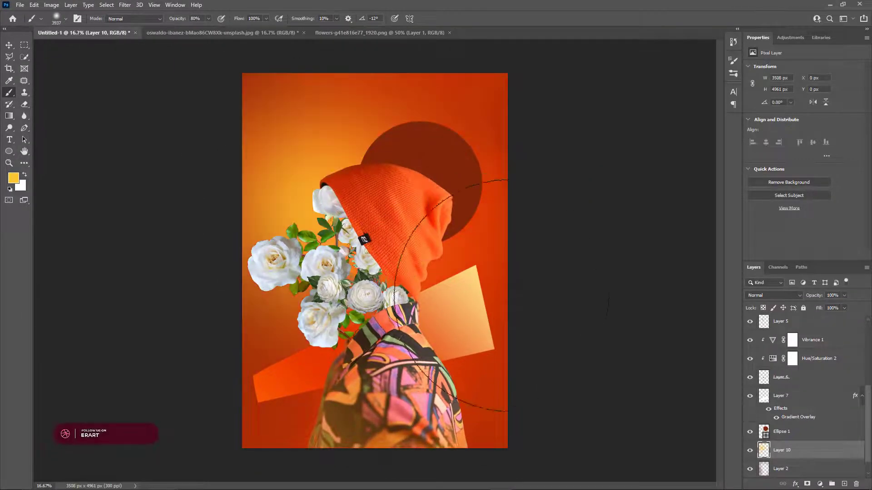
pyautogui.hotkey('ctrl', 'z')
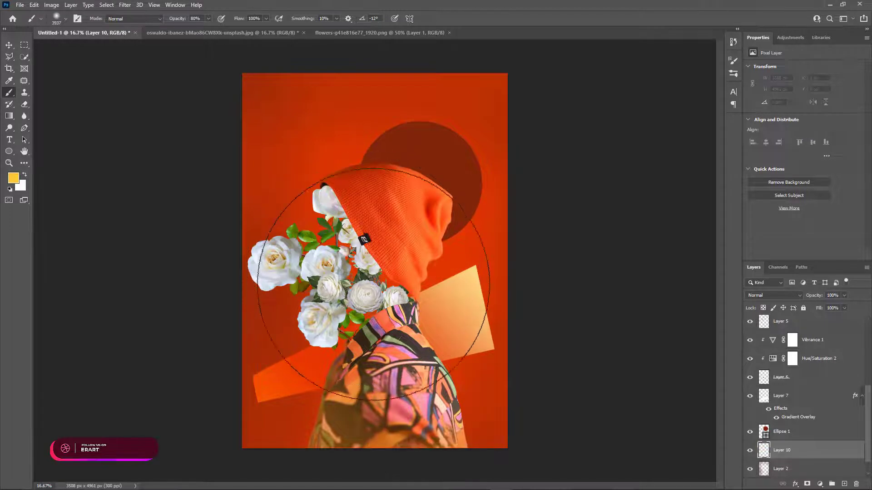
pyautogui.click(373, 284)
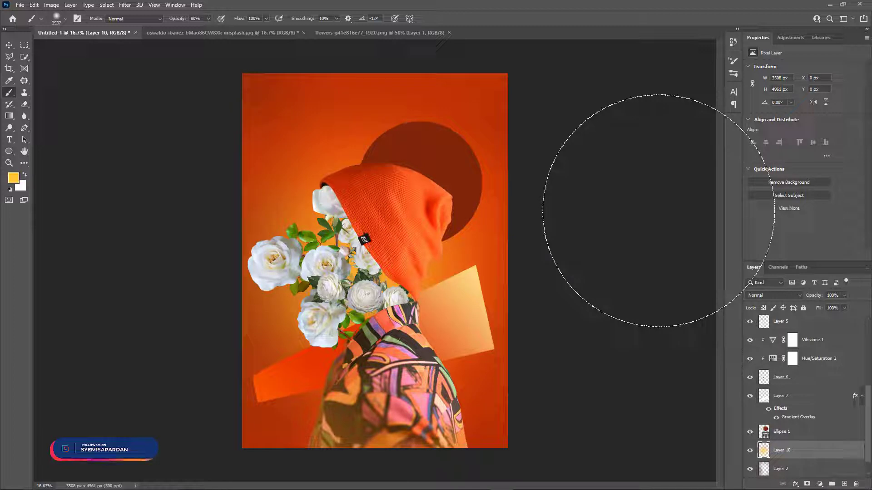
pyautogui.hotkey('ctrl', 'z')
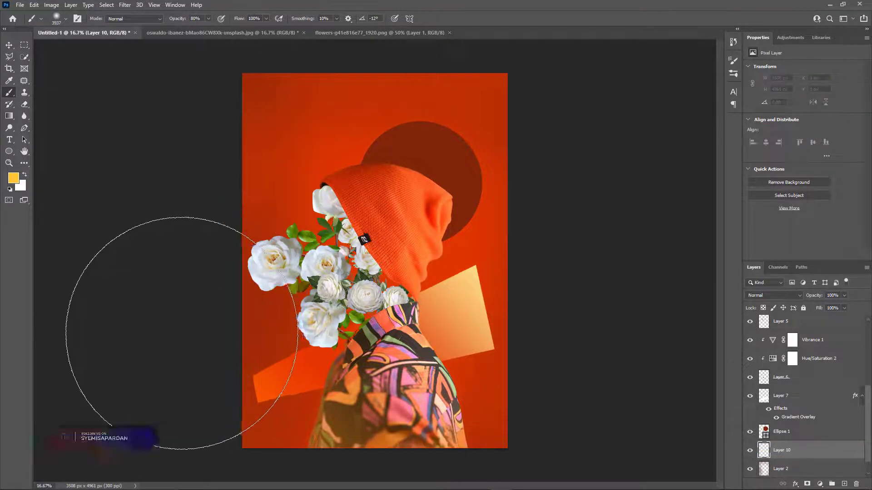
# Paint soft yellow glows at the background's lower left and bottom edge, undoing the dab at the lower right.
pyautogui.click(145, 411)
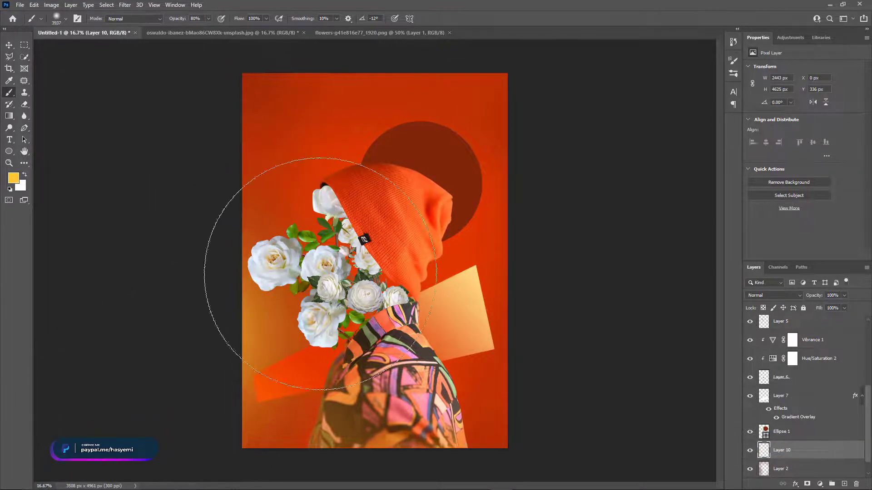
pyautogui.click(574, 406)
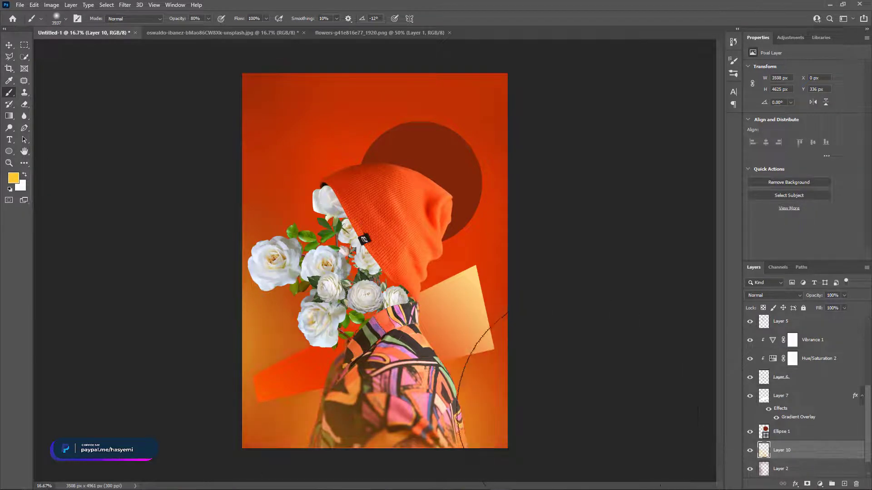
pyautogui.hotkey('ctrl', '-')
pyautogui.hotkey('ctrl', 'z')
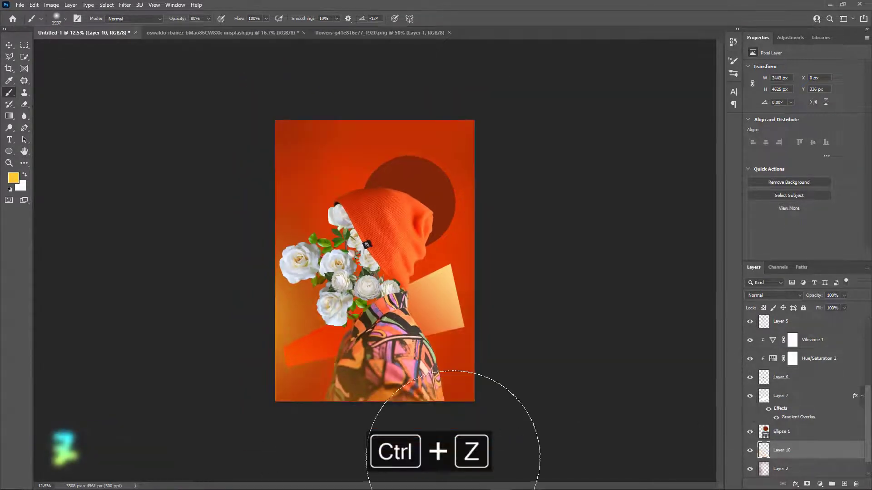
pyautogui.click(352, 461)
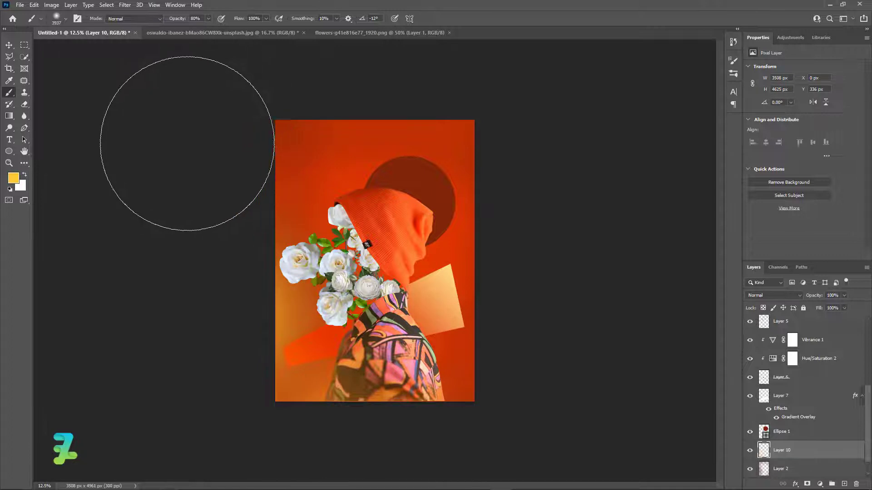
pyautogui.click(179, 184)
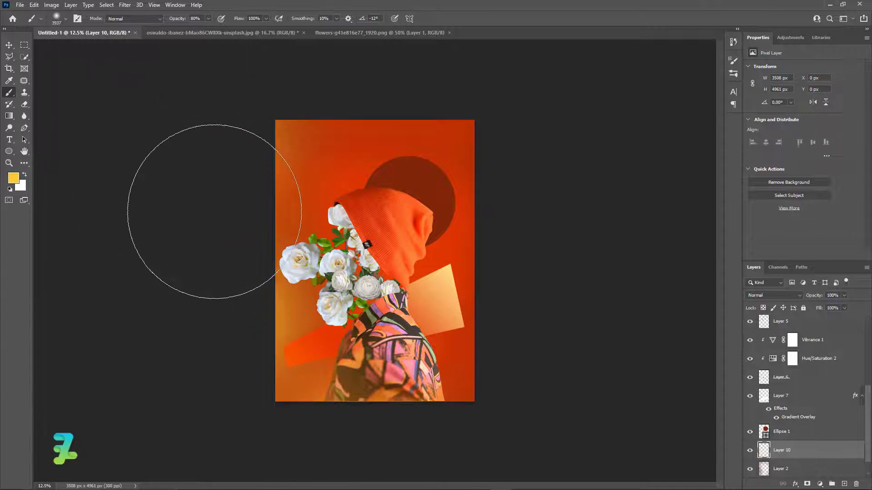
pyautogui.click(214, 211)
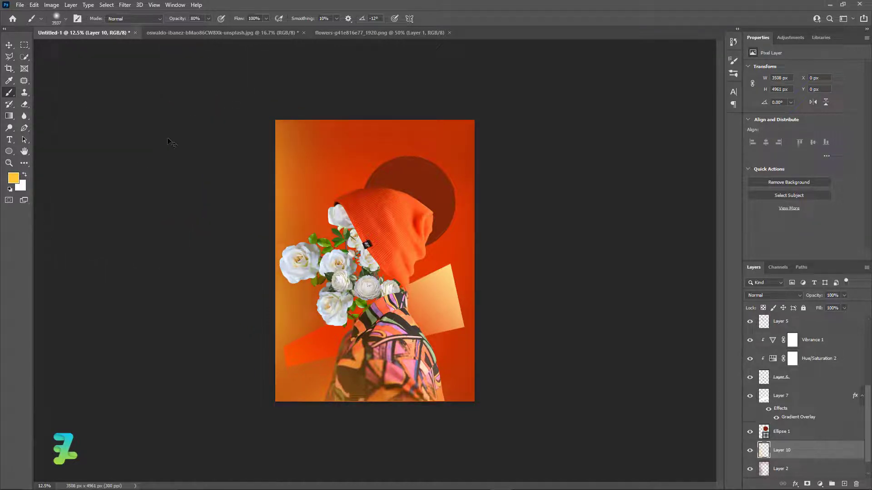
pyautogui.hotkey('ctrl', 'z')
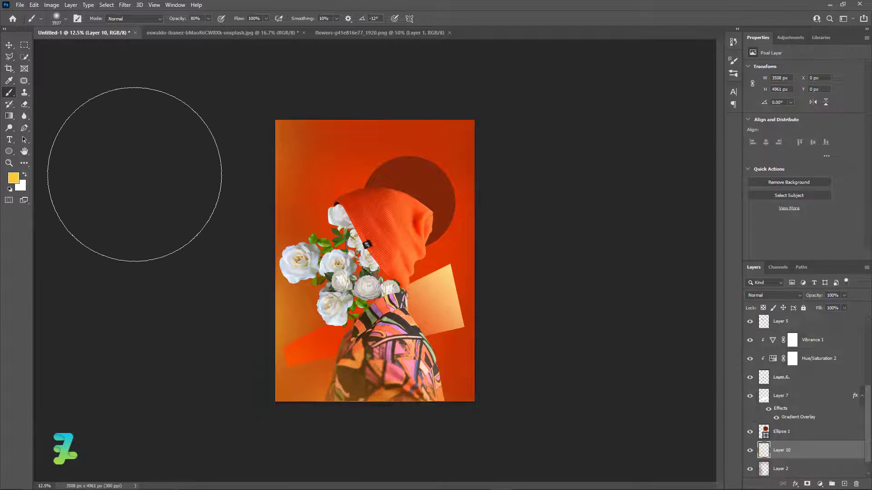
pyautogui.hotkey('ctrl', 'z')
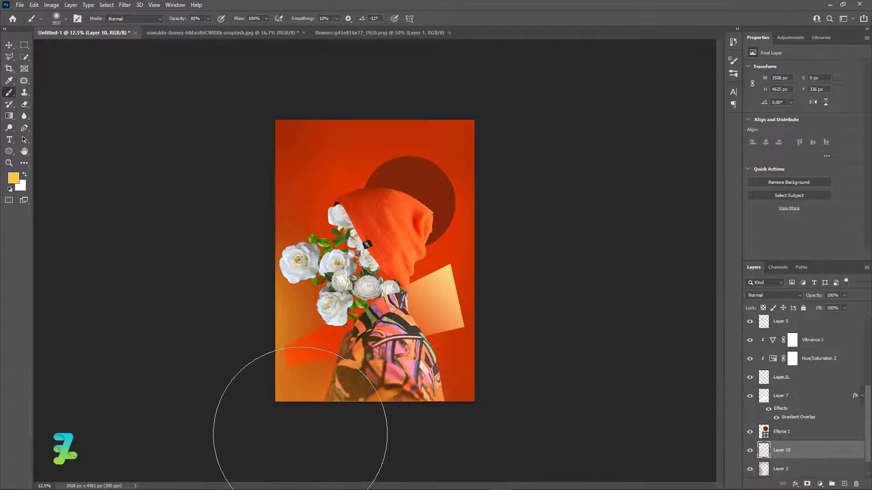
pyautogui.hotkey('ctrl', 'z')
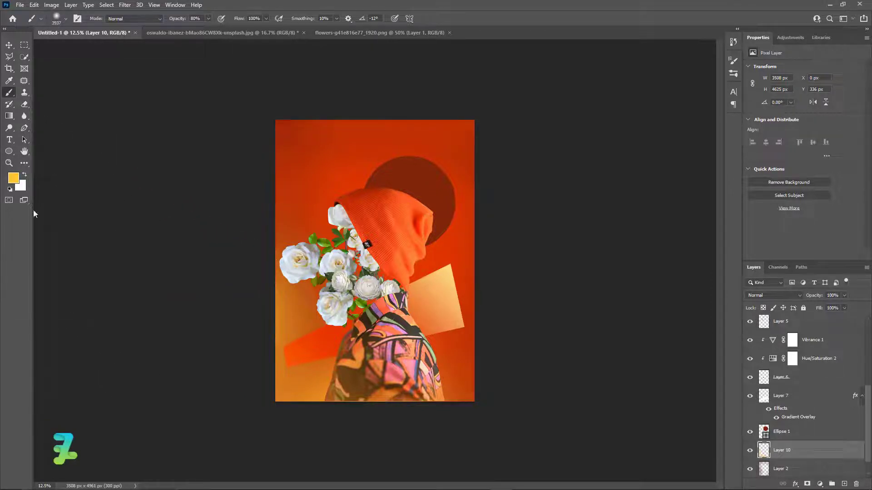
# Select Layer 10 through the Background layer, try stamping all visible layers into a new layer, and undo the stamp.
pyautogui.click(12, 45)
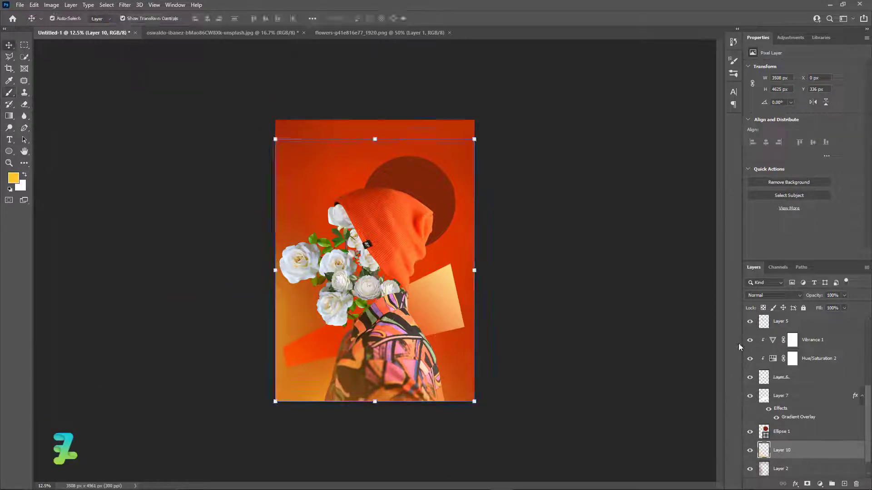
pyautogui.scroll(-1, 806, 445)
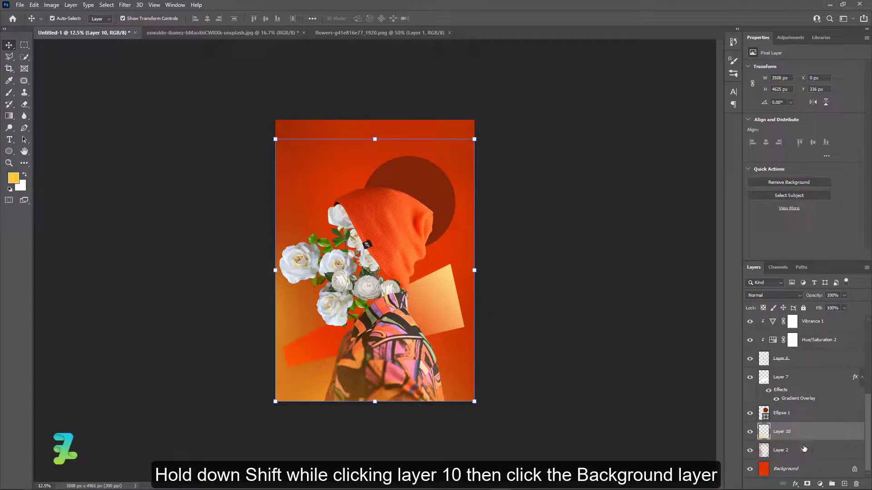
pyautogui.keyDown('shift'); pyautogui.click(807, 469); pyautogui.keyUp('shift')
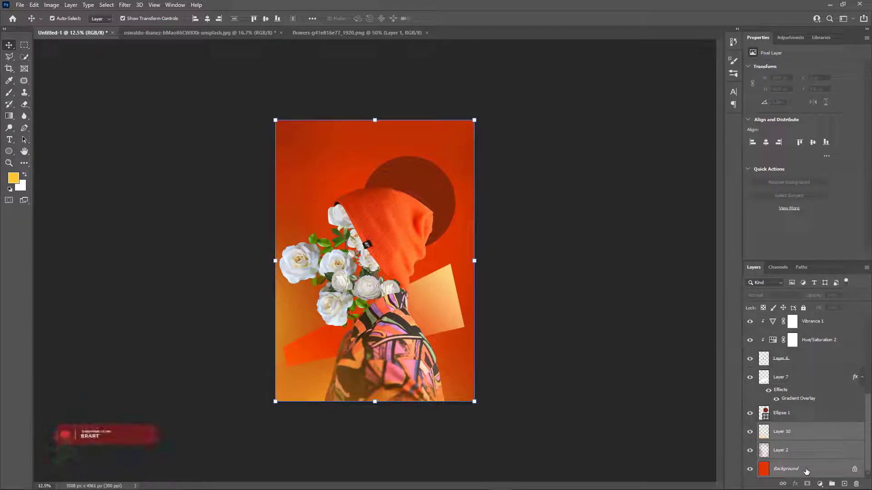
pyautogui.hotkey('ctrl', 'shift', 'alt', 'e')
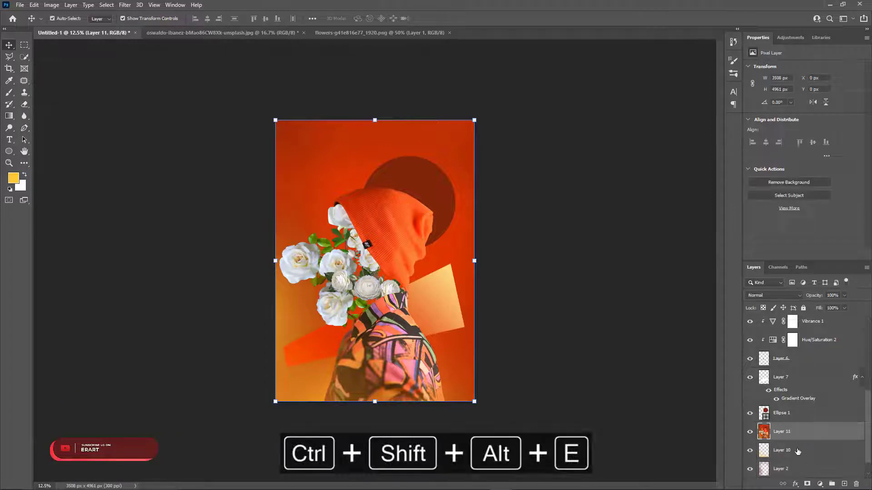
pyautogui.hotkey('ctrl', 'z')
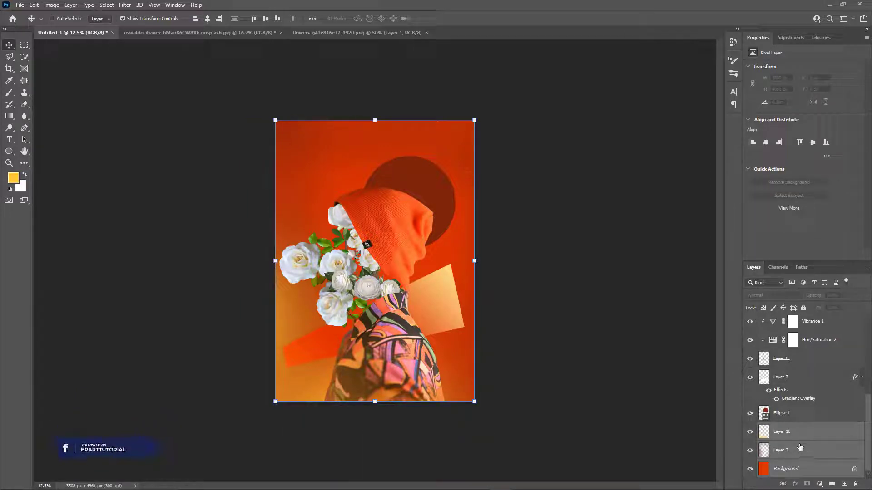
# Duplicate Layer 10, Layer 2 and Background, merge the copies into one layer, and apply a Gaussian Blur with a 1.4-pixel radius.
pyautogui.hotkey('ctrl', 'j')
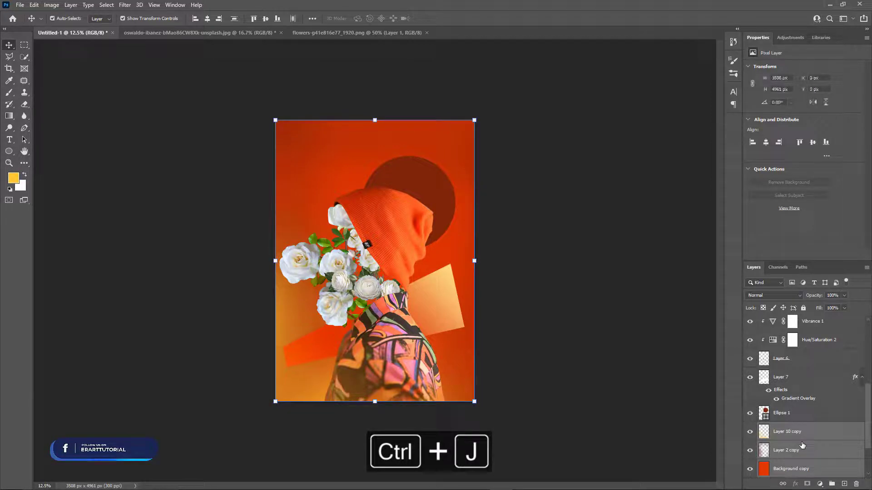
pyautogui.hotkey('ctrl', 'e')
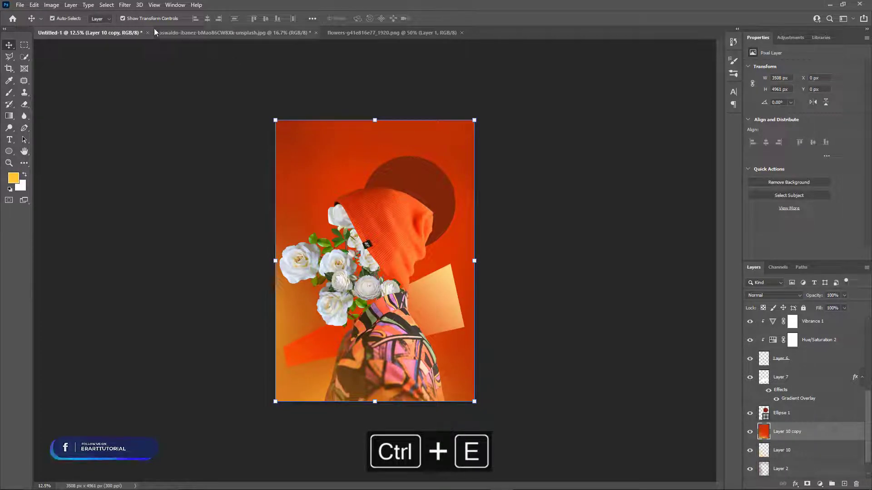
pyautogui.click(124, 5)
pyautogui.moveTo(182, 121)
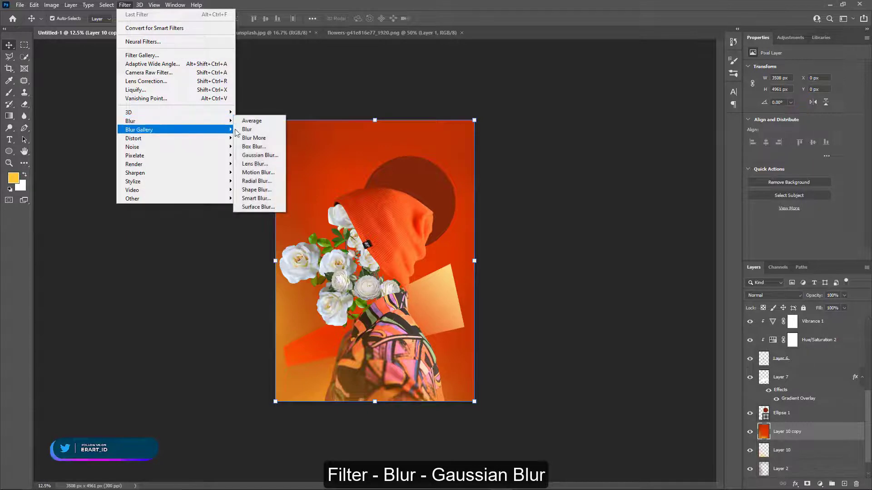
pyautogui.click(255, 156)
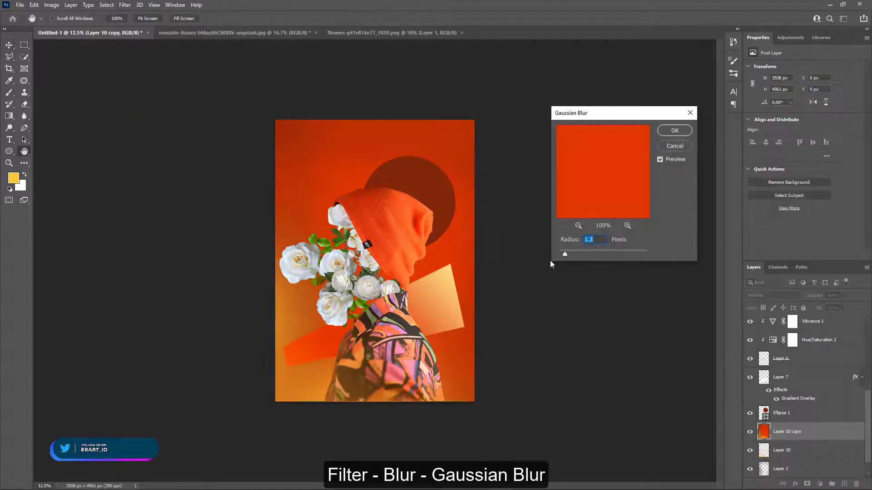
pyautogui.moveTo(570, 253); pyautogui.dragTo(606, 253)
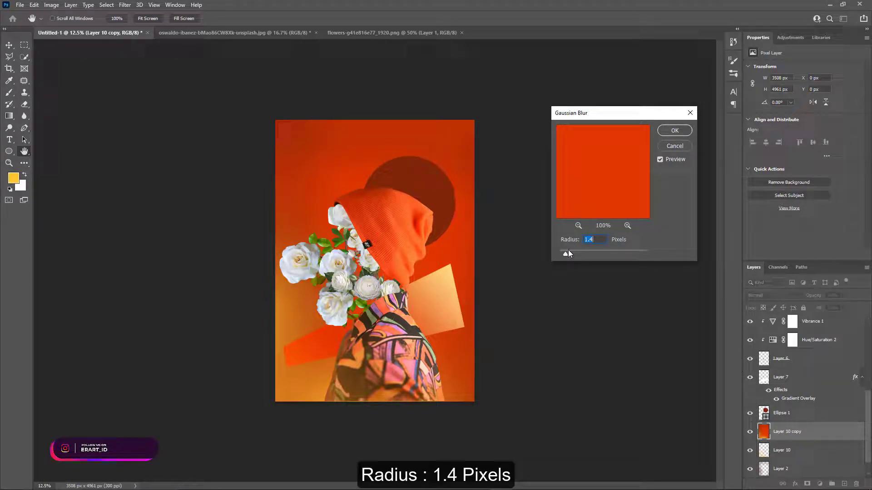
pyautogui.click(674, 131)
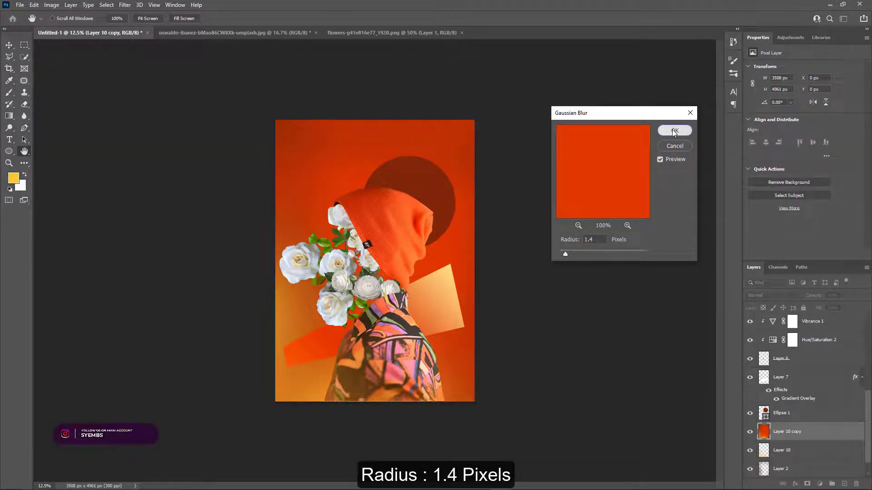
# Add Gaussian, monochromatic noise of 12.98% to the merged background layer and deselect the layer.
pyautogui.press('v')
pyautogui.click(132, 6)
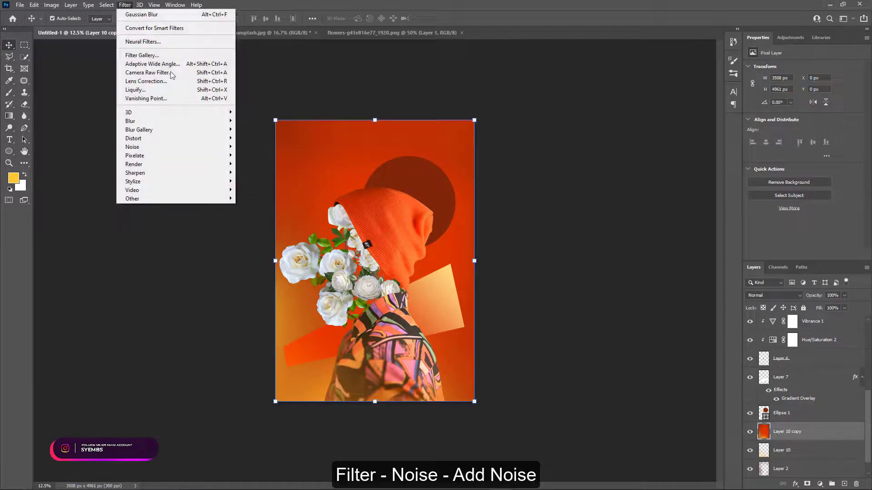
pyautogui.moveTo(177, 142)
pyautogui.click(264, 144)
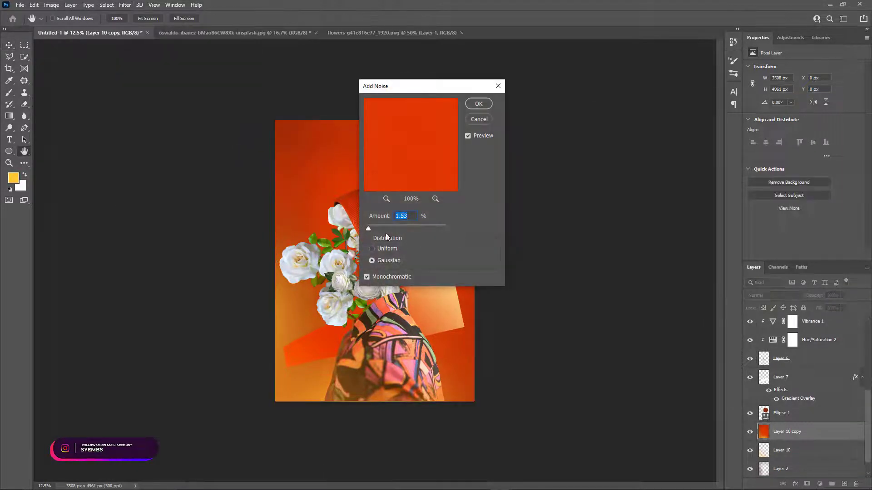
pyautogui.moveTo(375, 225); pyautogui.dragTo(392, 224)
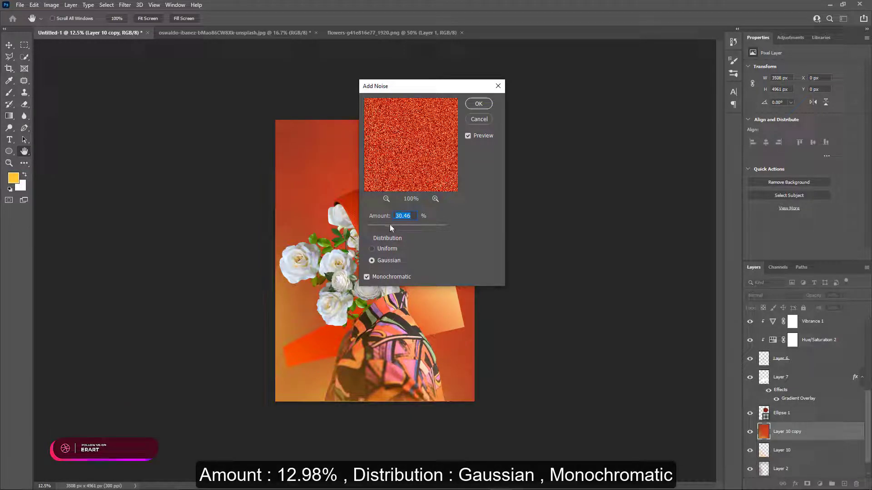
pyautogui.moveTo(382, 225); pyautogui.dragTo(380, 224)
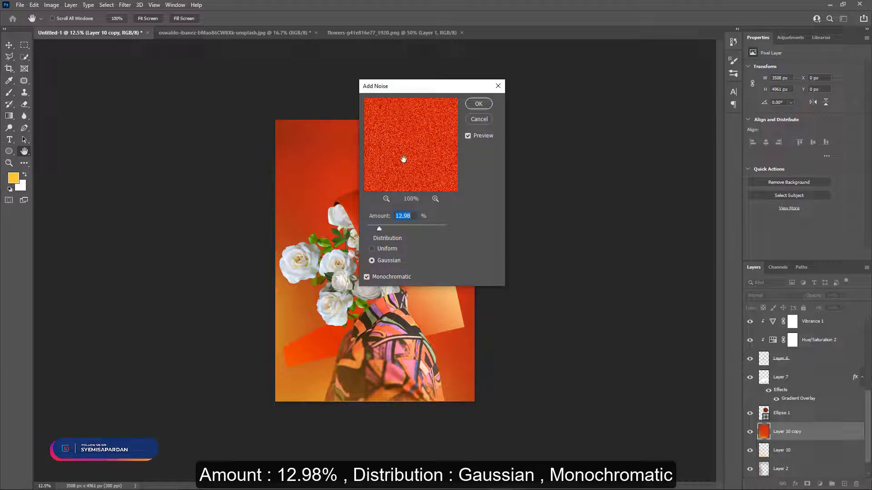
pyautogui.click(472, 105)
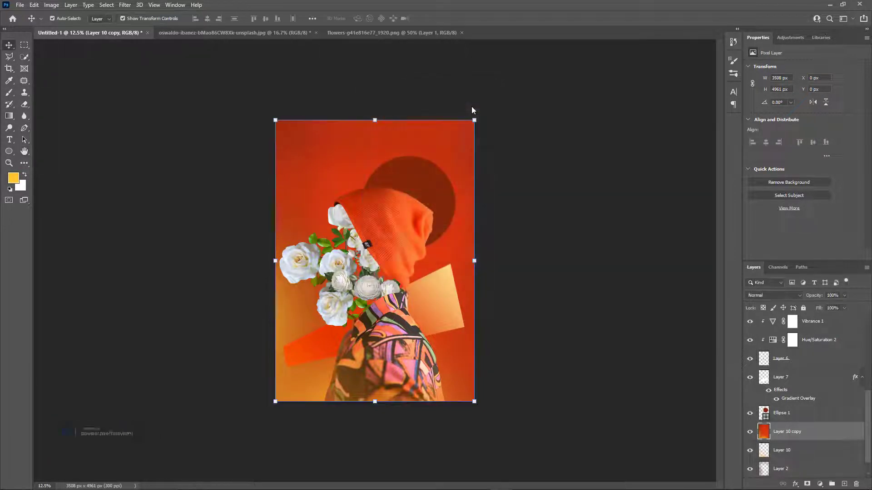
pyautogui.click(517, 219)
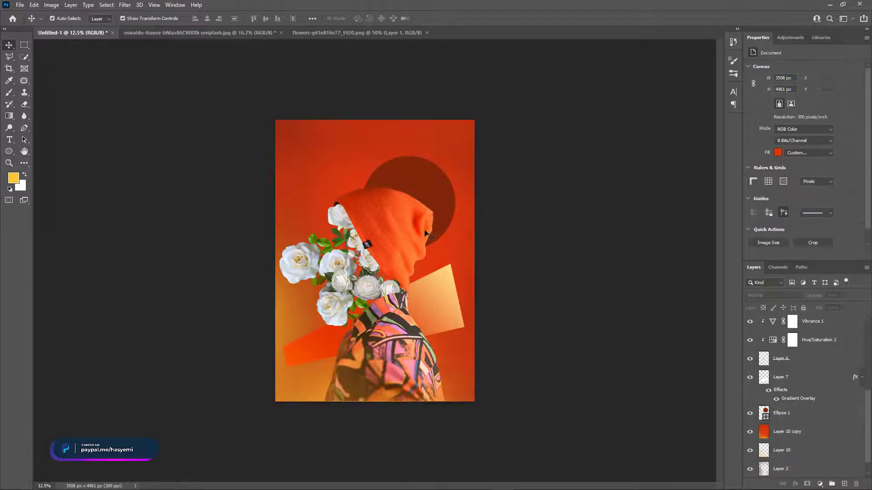
# Add the title text "WHITE ROSE" in white near the poster's upper-left corner.
pyautogui.hotkey('ctrl', '=')
pyautogui.hotkey('ctrl', '=')
pyautogui.hotkey('ctrl', '-')
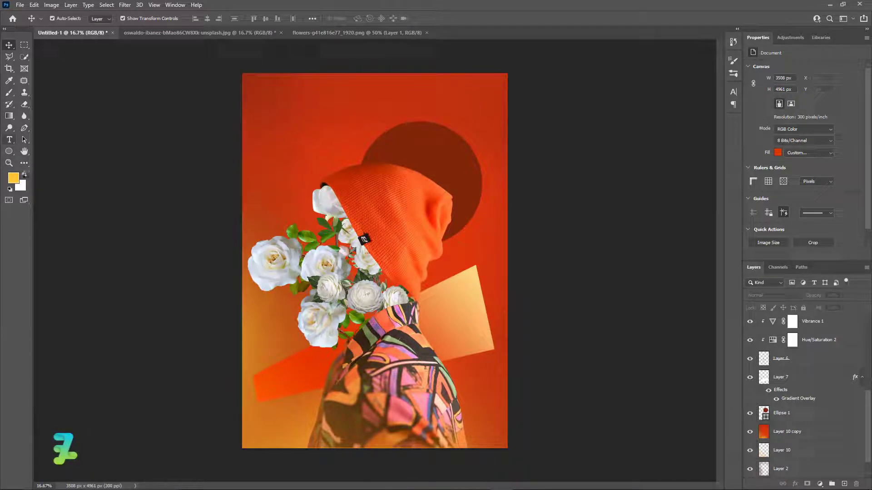
pyautogui.click(10, 140)
pyautogui.click(24, 174)
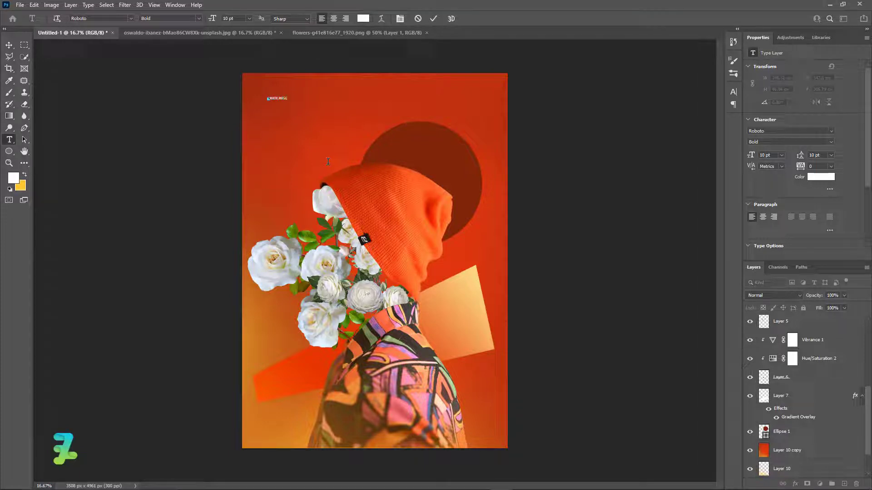
# Format the title as Poppins ExtraBold Italic at 36 pt and move it closer to the poster's upper-left corner.
pyautogui.hotkey('ctrl', 'a')
pyautogui.click(110, 18)
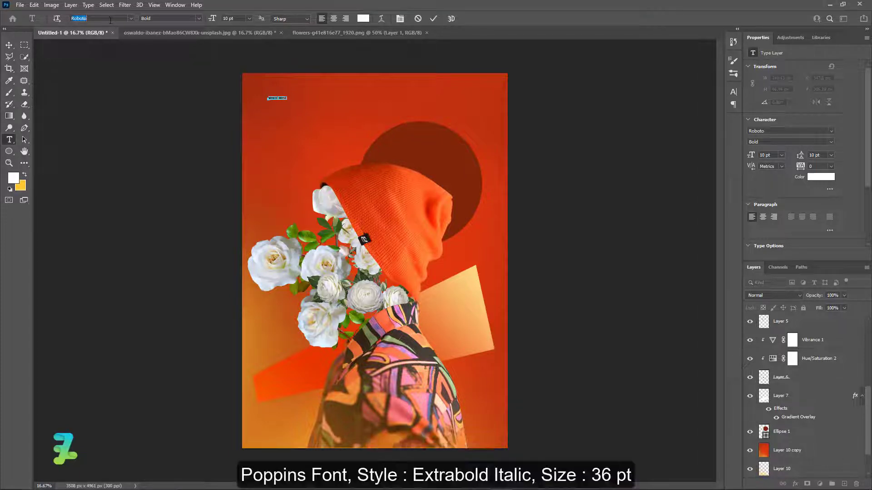
pyautogui.write('pO')
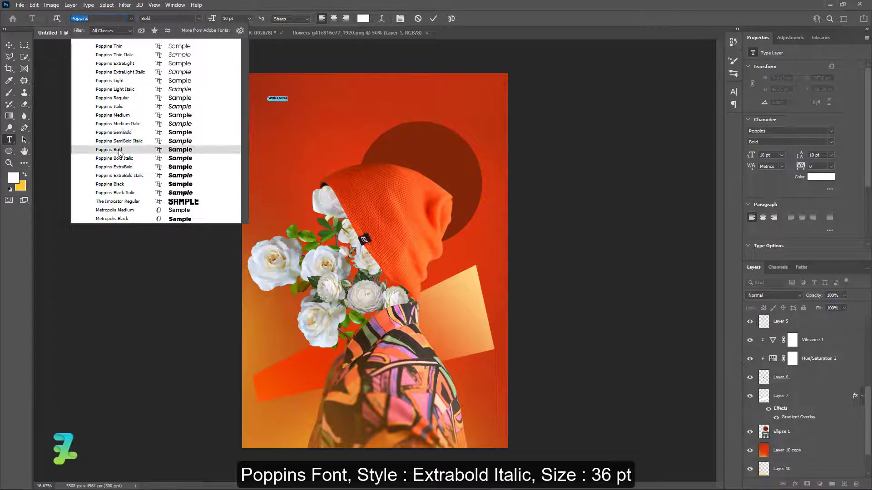
pyautogui.click(121, 176)
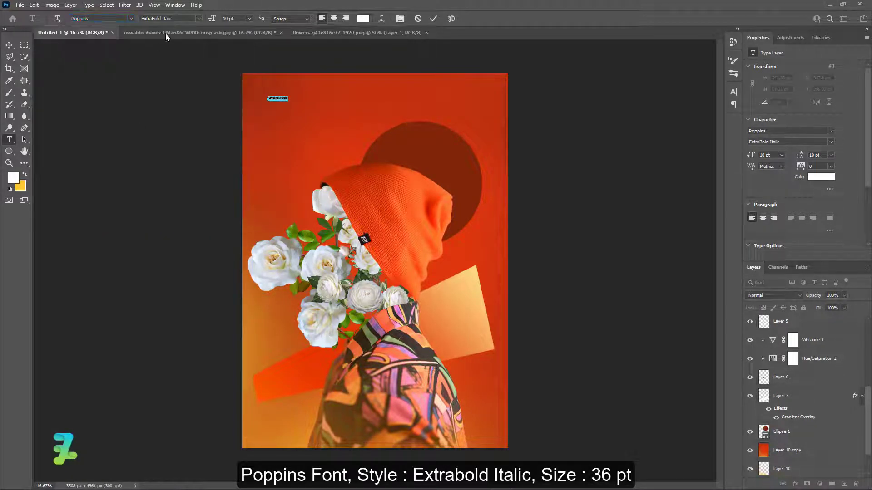
pyautogui.click(249, 18)
pyautogui.click(234, 110)
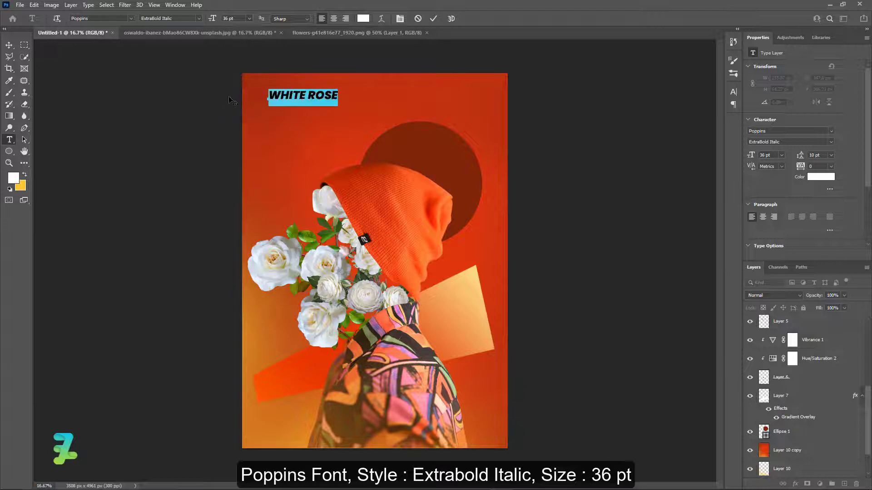
pyautogui.click(10, 46)
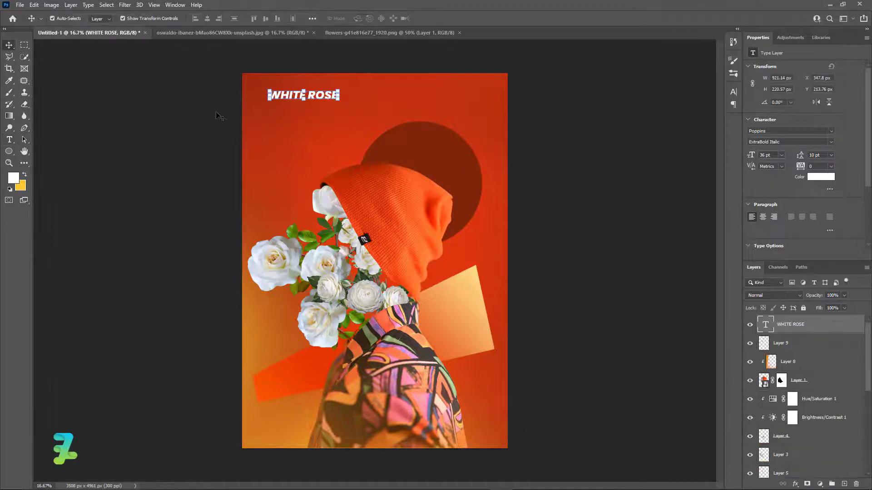
pyautogui.moveTo(283, 97)
pyautogui.mouseDown()
pyautogui.moveTo(262, 86)
pyautogui.moveTo(271, 88)
pyautogui.mouseUp()
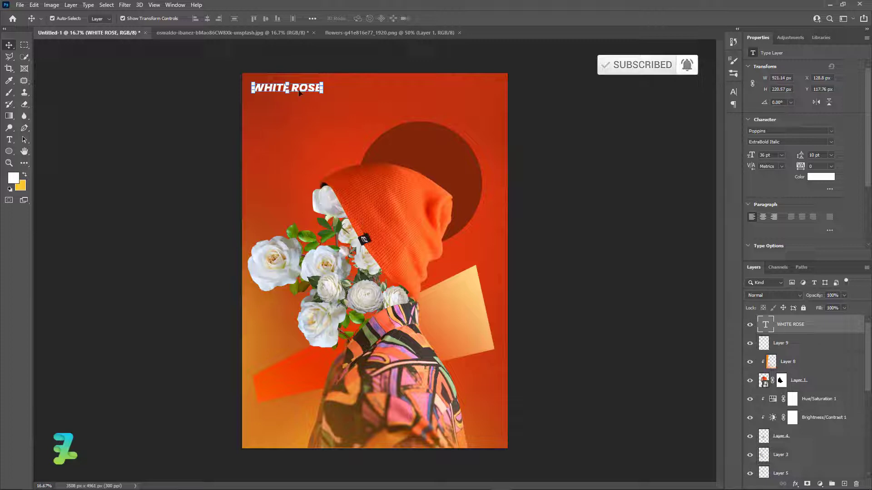
# Duplicate the WHITE ROSE title to the poster's upper-right corner and set the copy's font style to Medium.
pyautogui.moveTo(307, 89); pyautogui.dragTo(478, 89)
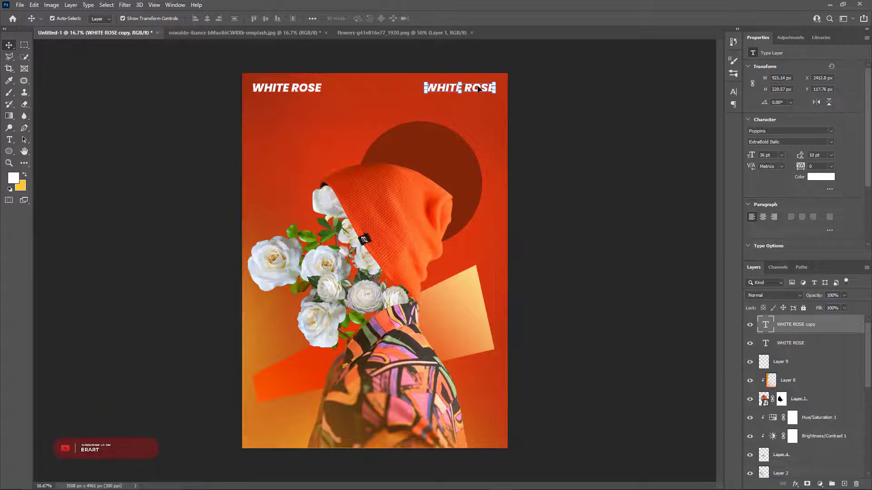
pyautogui.doubleClick(478, 89)
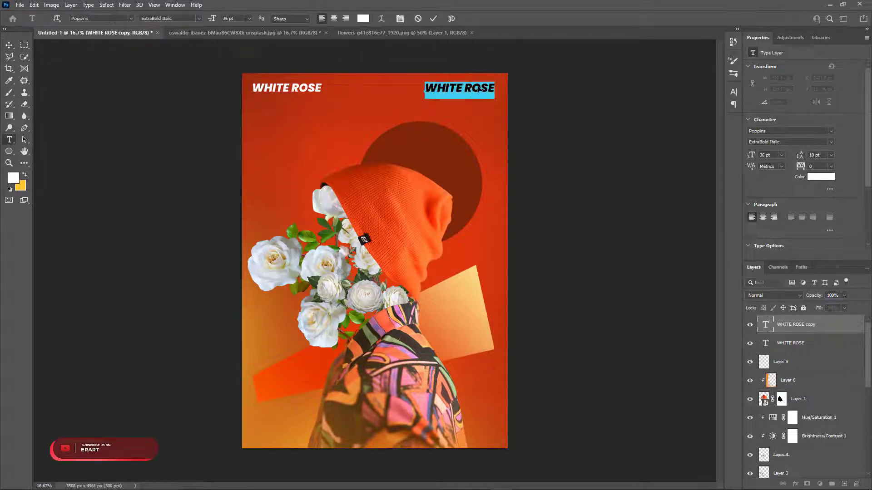
pyautogui.click(201, 18)
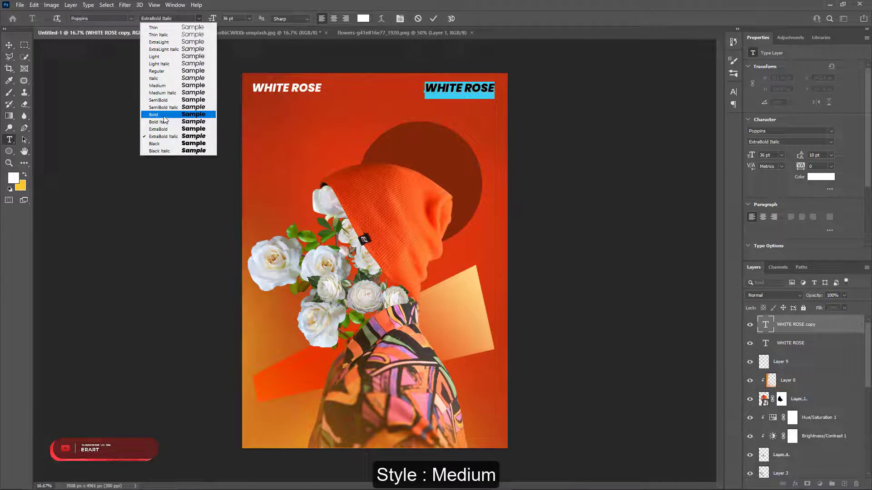
pyautogui.click(165, 85)
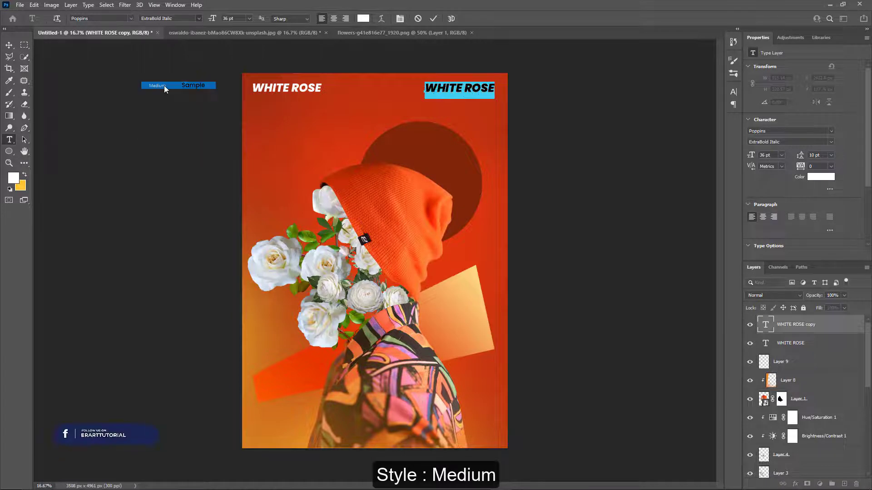
# Replace the copied title's text with "ER ART" and move it to align with the poster's right margin.
pyautogui.click(452, 90)
pyautogui.hotkey('ctrl', 'a')
pyautogui.write('F')
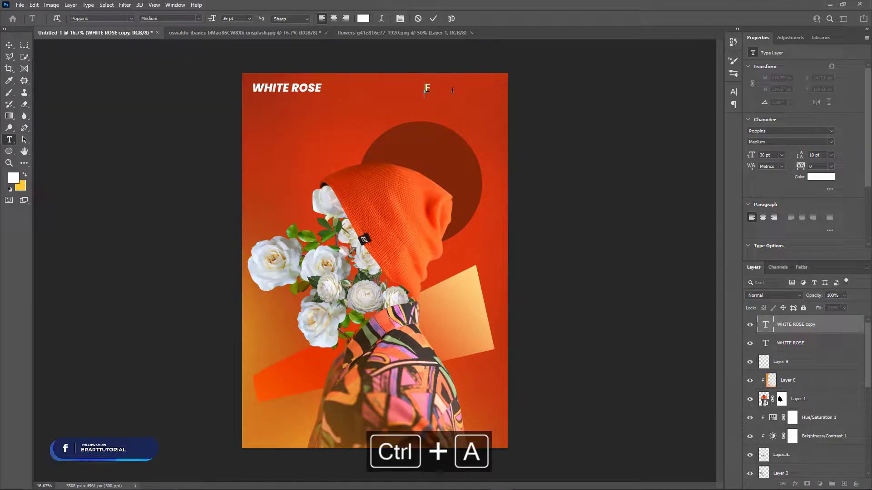
pyautogui.write('R')
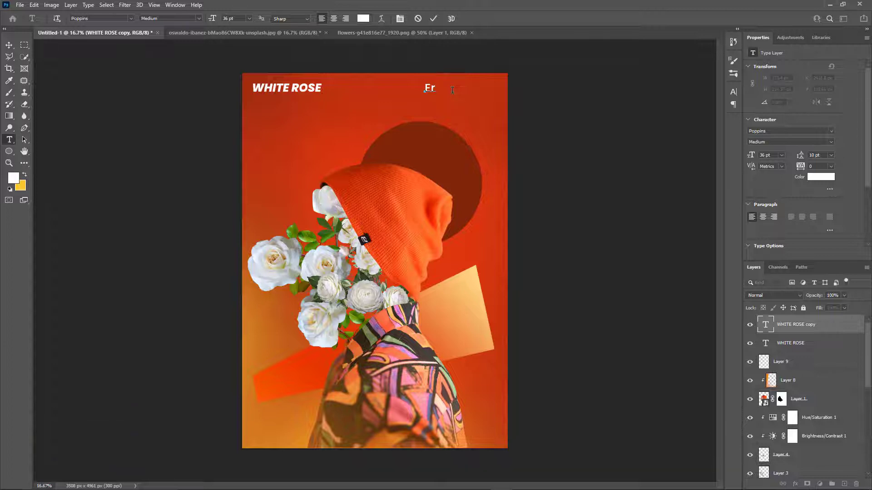
pyautogui.press('BackSpace')
pyautogui.write('R ART')
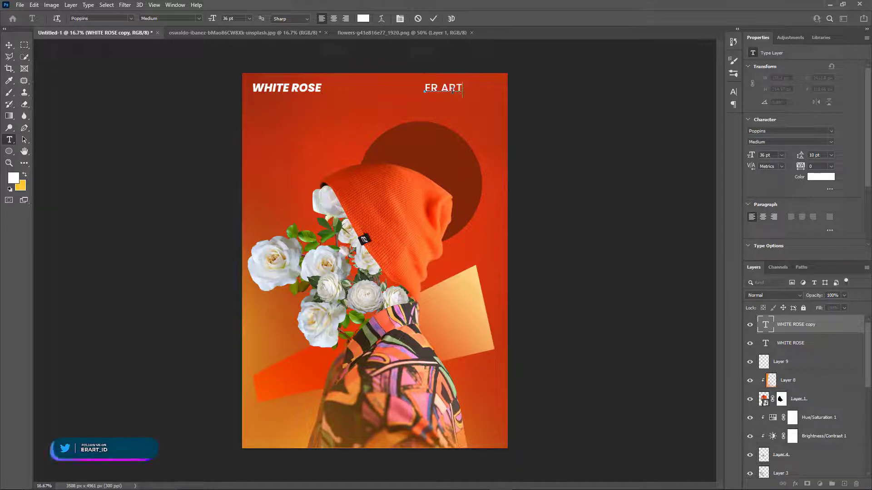
pyautogui.click(9, 45)
pyautogui.moveTo(457, 91); pyautogui.dragTo(490, 91)
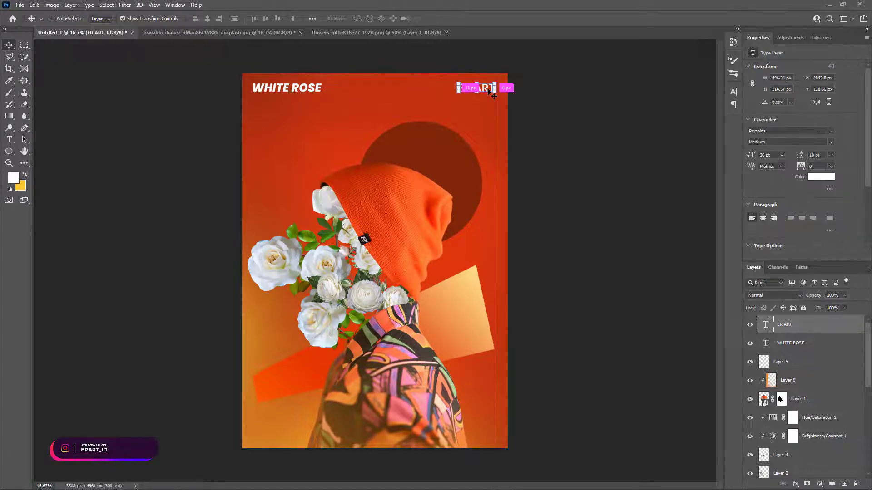
# Duplicate the ER ART text to the poster's bottom center and replace it with "By" followed by the artist's full name.
pyautogui.hotkey('ctrl', 'j')
pyautogui.moveTo(489, 90); pyautogui.dragTo(388, 429)
pyautogui.doubleClick(388, 429)
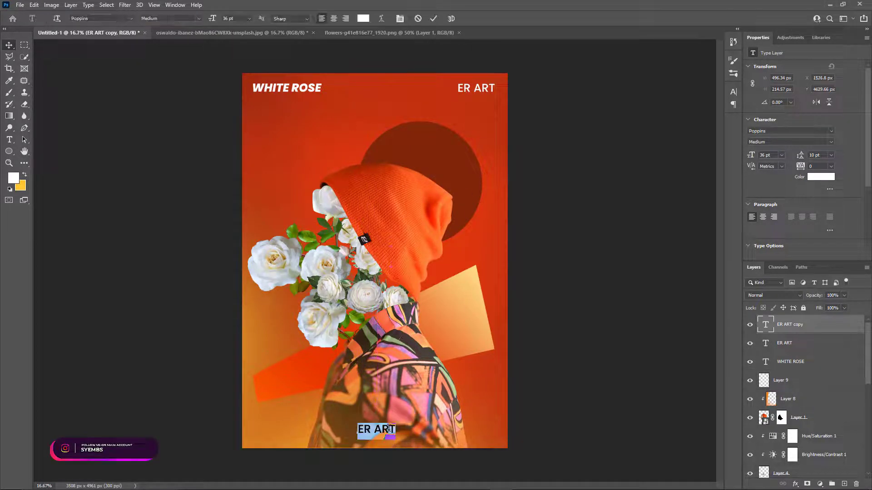
pyautogui.write('D')
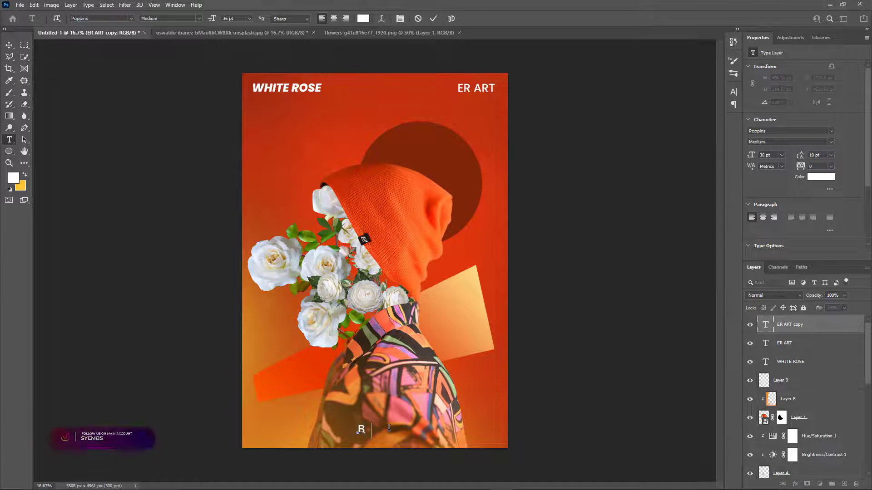
pyautogui.write('y Hasyemi Bachret Sapar')
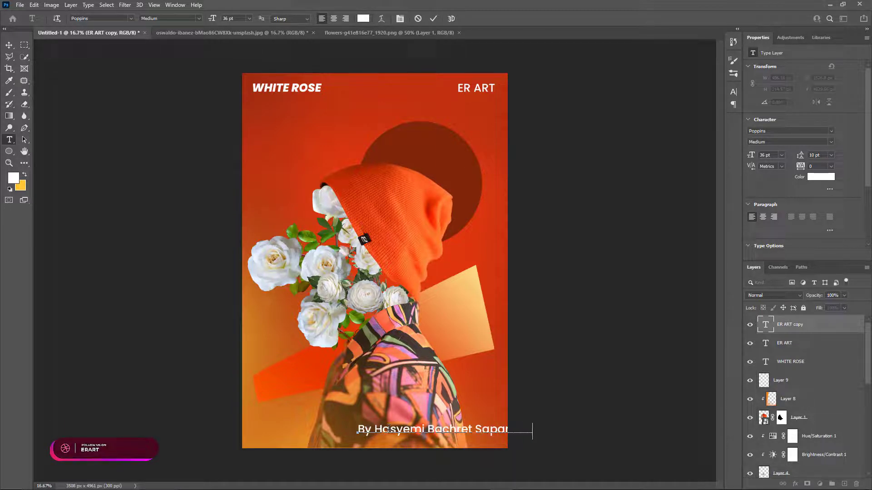
# Set the artist credit line's font size to 16 pt and center it horizontally on the canvas.
pyautogui.hotkey('ctrl', 'a')
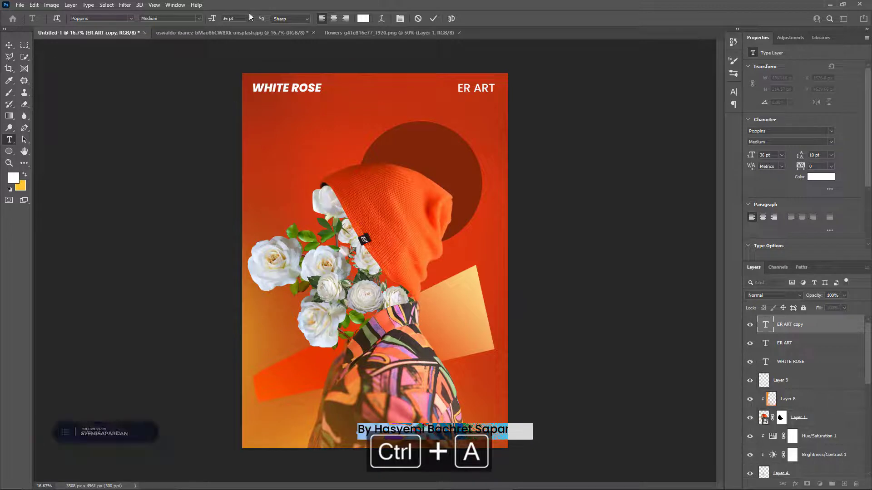
pyautogui.click(248, 18)
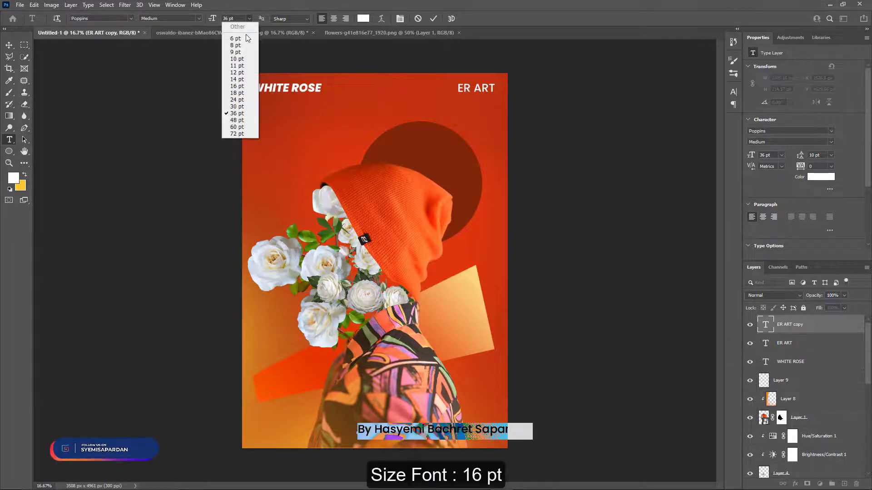
pyautogui.click(237, 86)
pyautogui.click(9, 45)
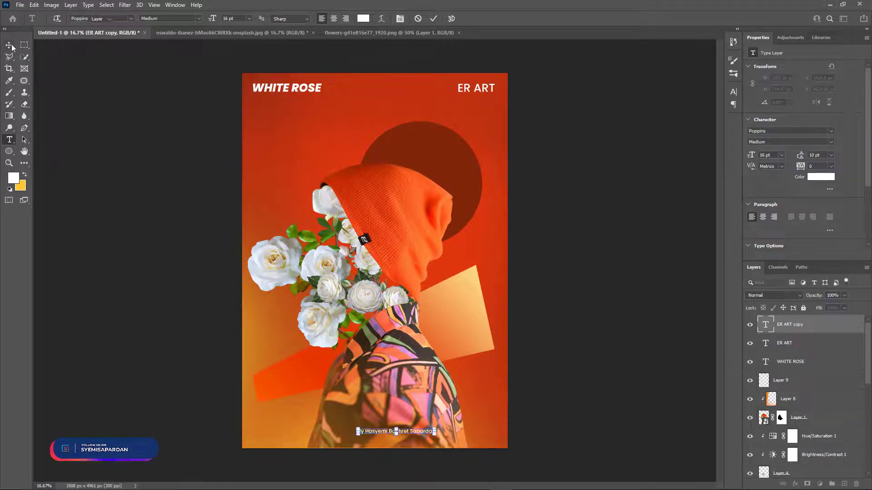
pyautogui.hotkey('ctrl', 'a')
pyautogui.click(211, 18)
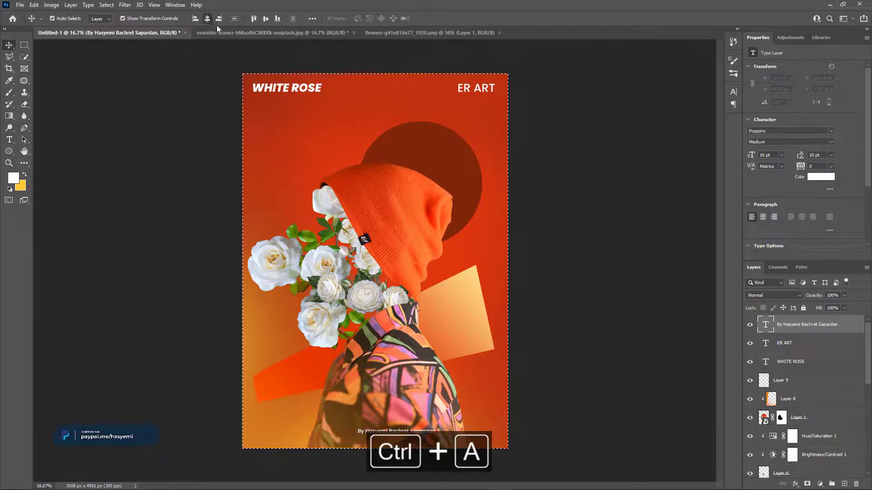
# Clear the canvas selection and duplicate the WHITE ROSE title just below the original, replacing the copy's text with "Tutorial Youtube".
pyautogui.hotkey('ctrl', 'd')
pyautogui.click(589, 320)
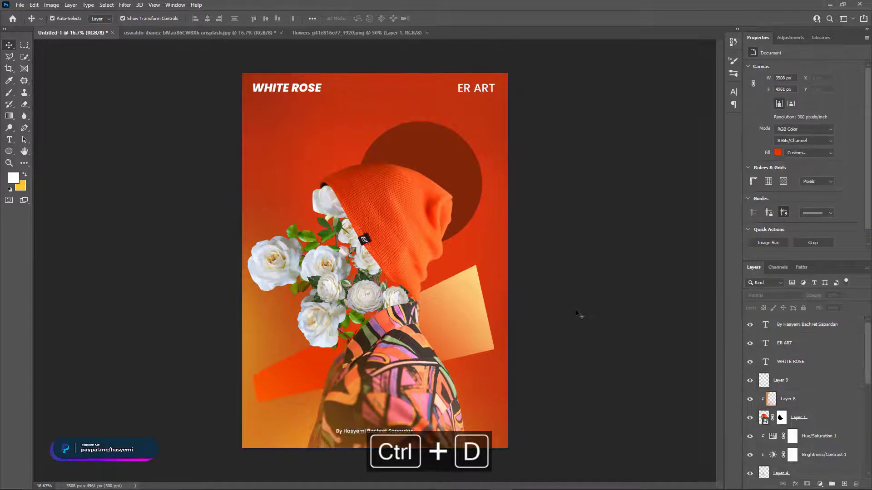
pyautogui.click(258, 90)
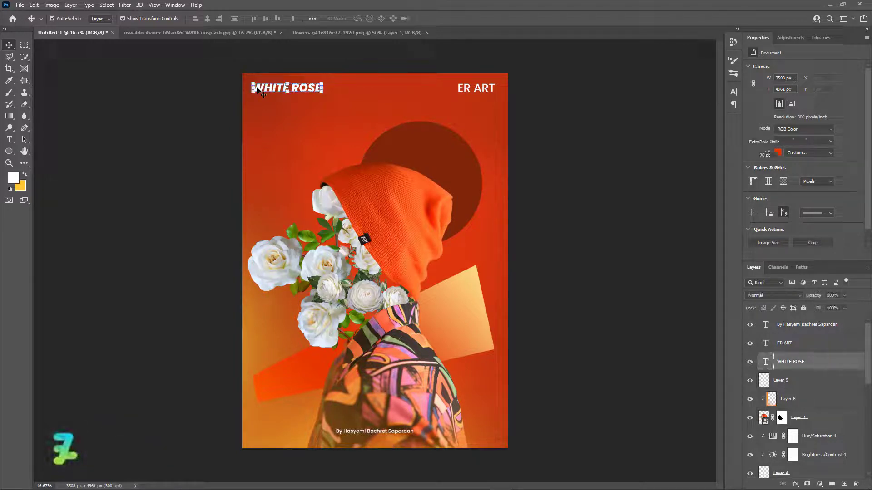
pyautogui.hotkey('ctrl', 'j')
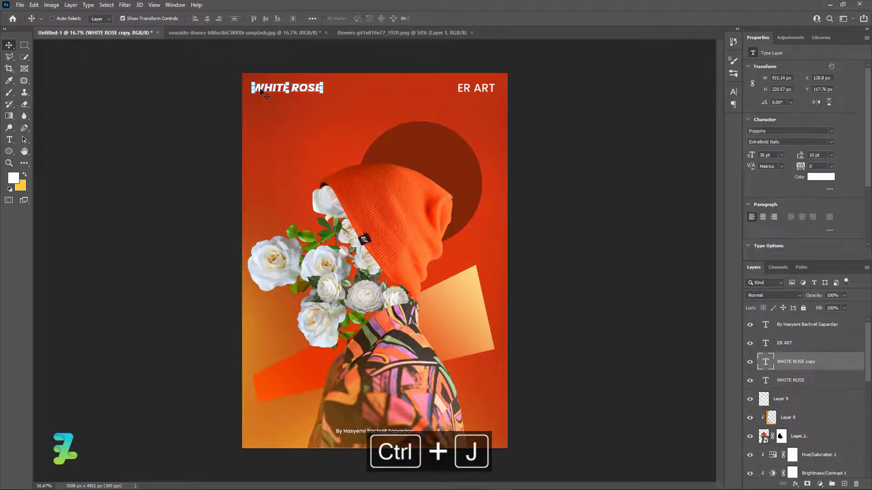
pyautogui.moveTo(260, 91); pyautogui.dragTo(263, 102)
pyautogui.doubleClick(263, 101)
pyautogui.write('Tutorial Youtube')
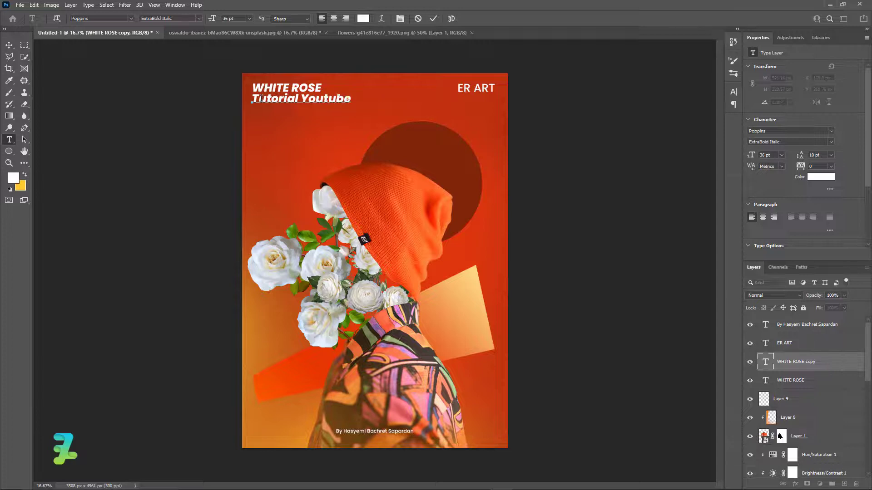
# Format the Tutorial Youtube text as SemiBold at 16 pt and move it up close beneath the WHITE ROSE title, aligned with its left edge.
pyautogui.hotkey('ctrl', 'a')
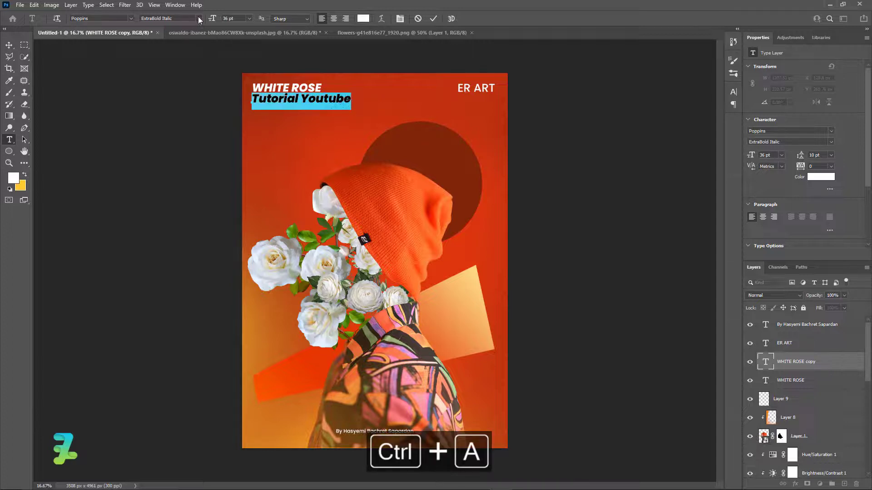
pyautogui.click(198, 19)
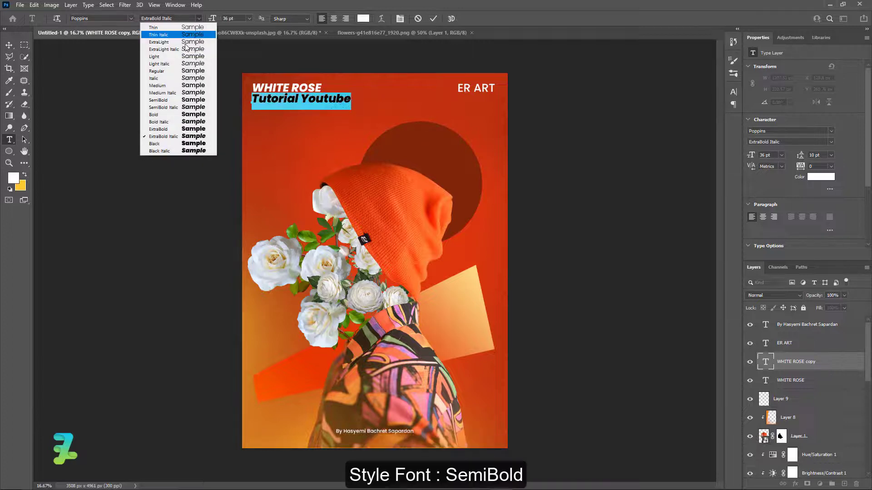
pyautogui.click(174, 100)
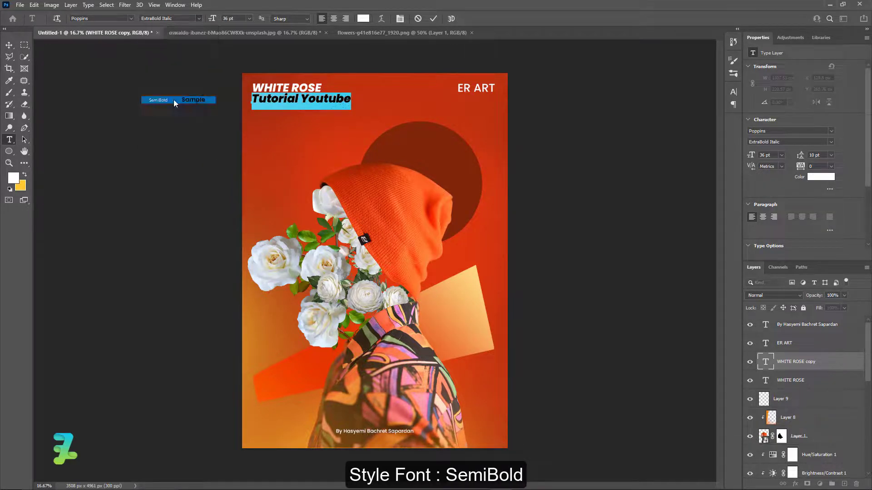
pyautogui.click(249, 18)
pyautogui.click(237, 89)
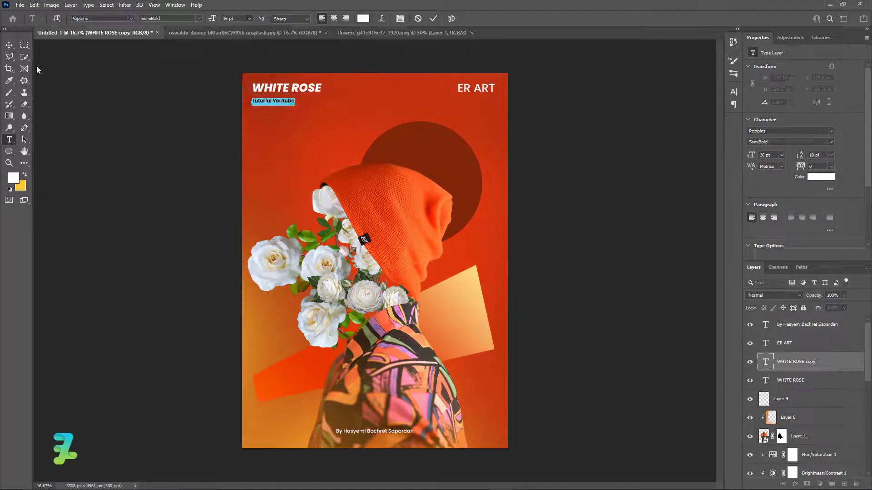
pyautogui.click(9, 45)
pyautogui.moveTo(254, 105); pyautogui.dragTo(261, 99)
pyautogui.click(179, 104)
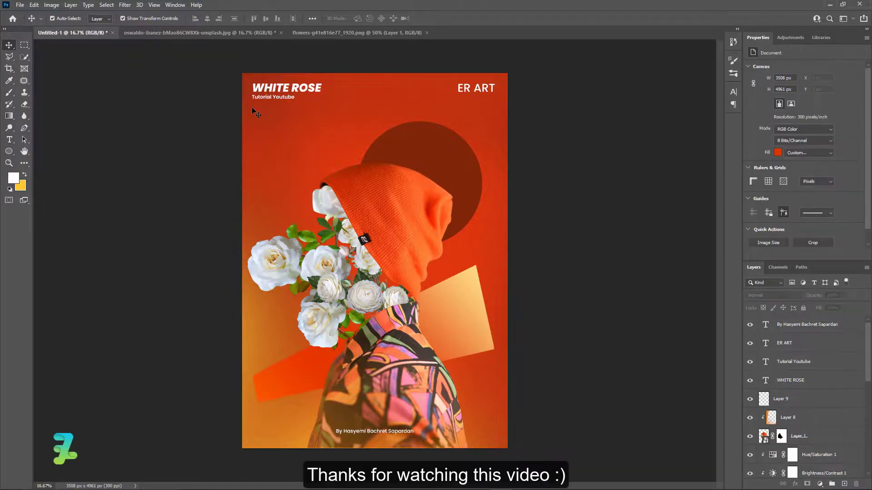